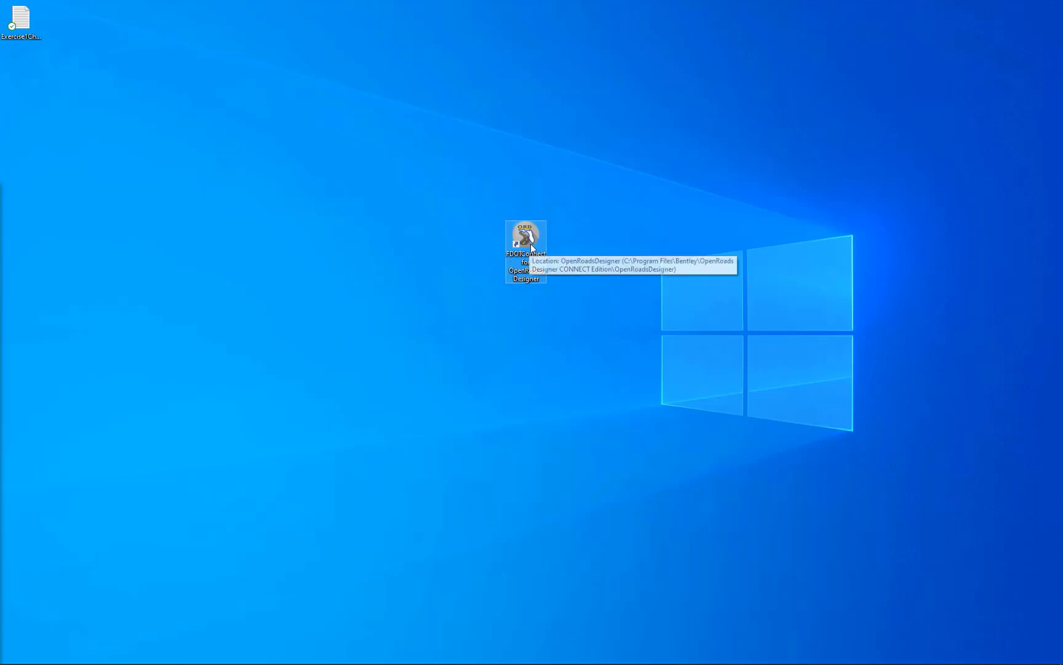
Step: Launch FDOTConnect for OpenRoads Designer and open _BlankFile.dgn from the root folder of the FDOT workset
double_click(529, 242)
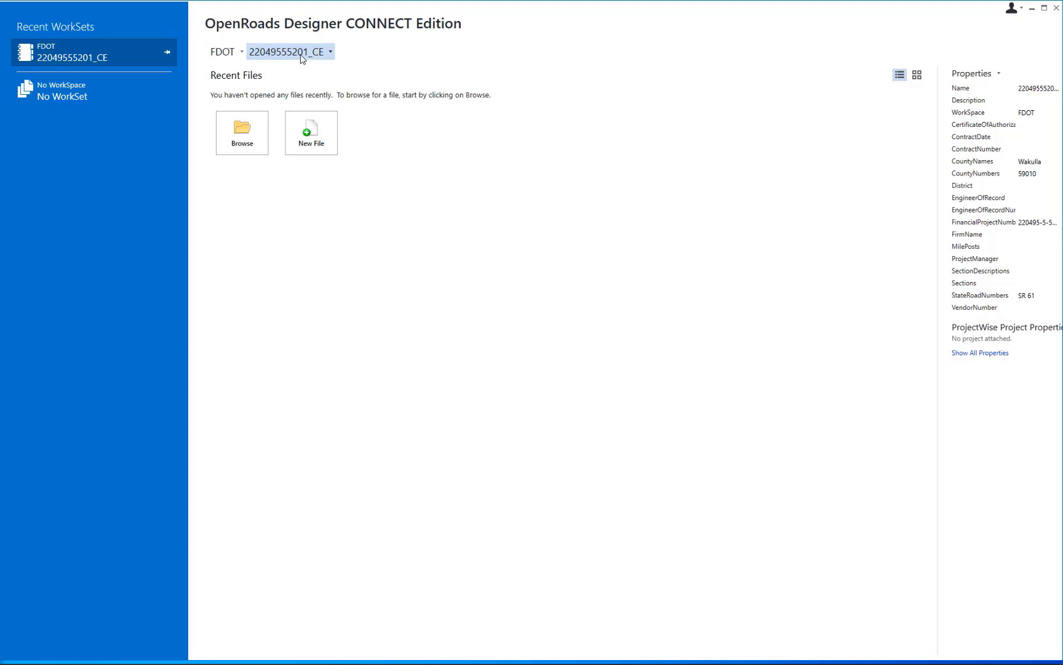
left_click(246, 137)
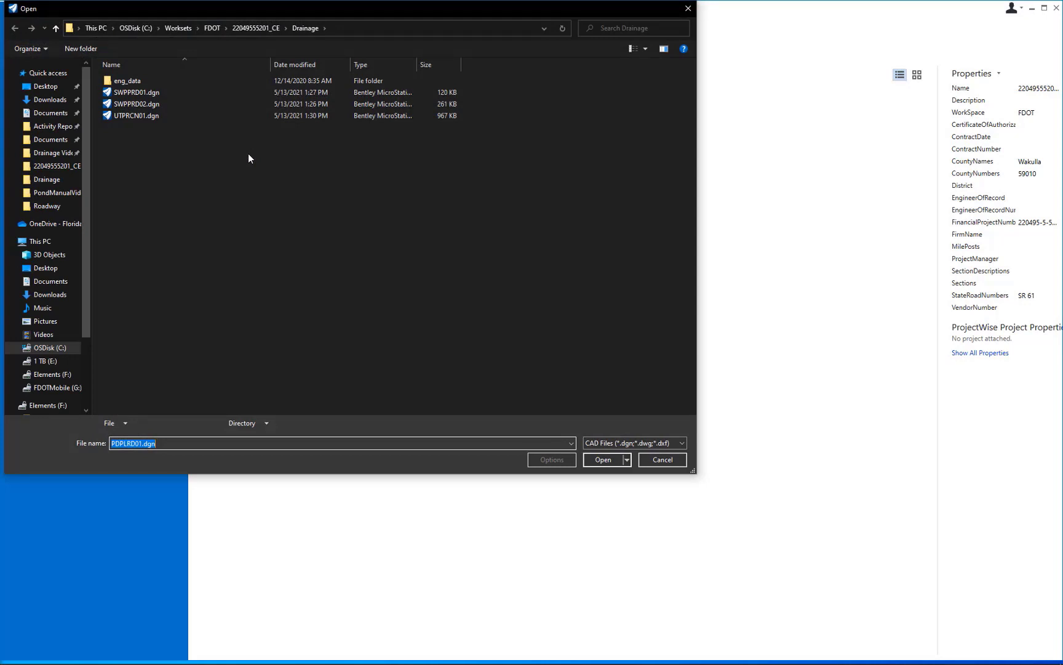
left_click(56, 29)
scroll(171, 296, "down", 2)
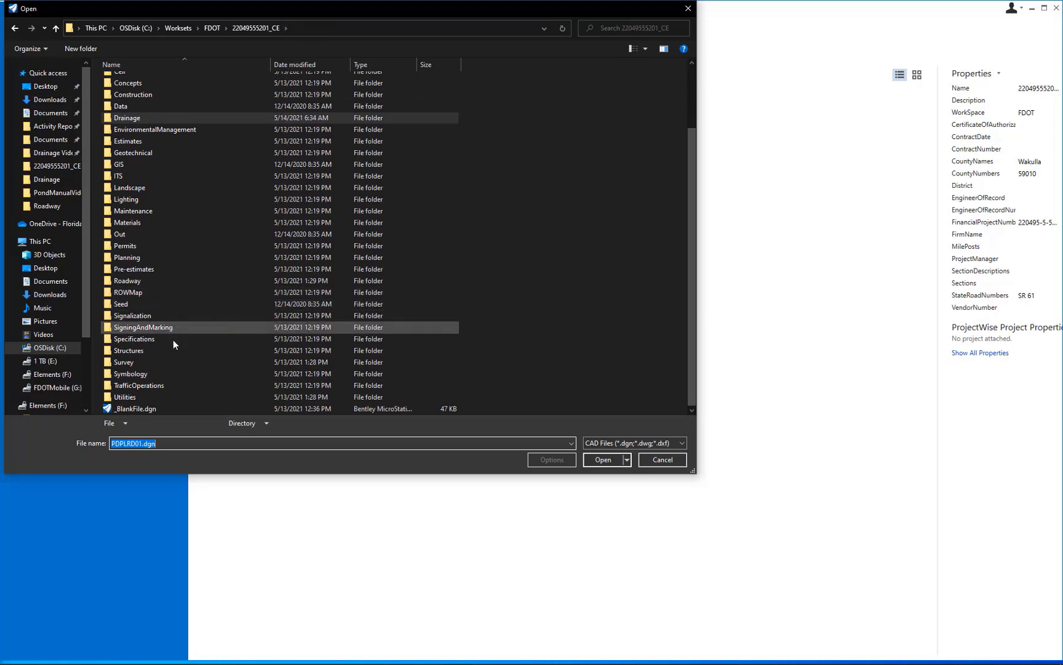
left_click(154, 408)
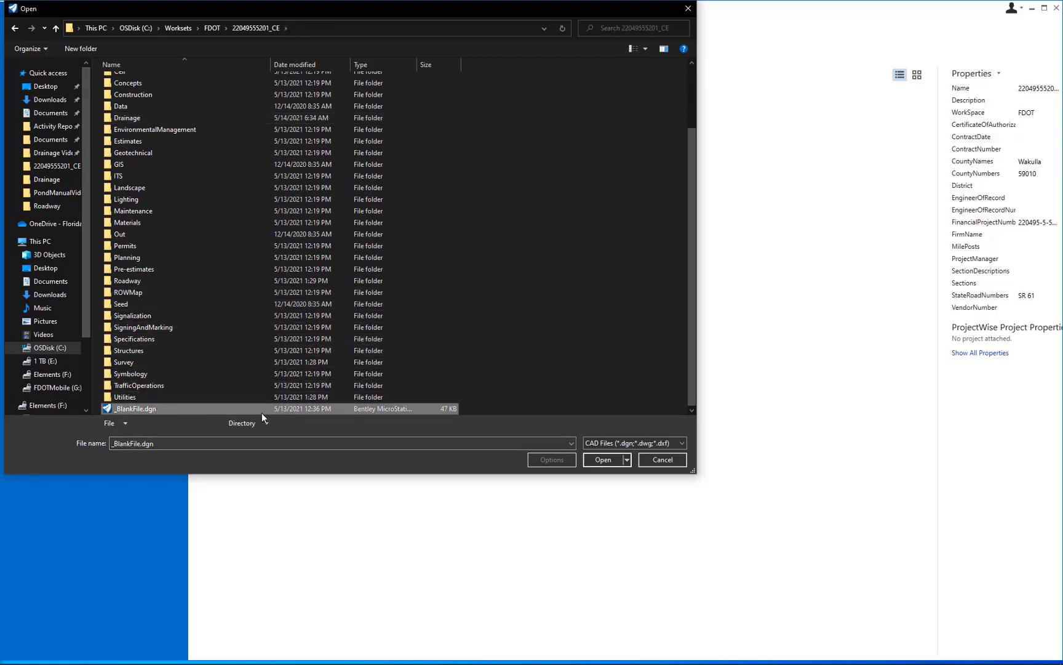
left_click(604, 461)
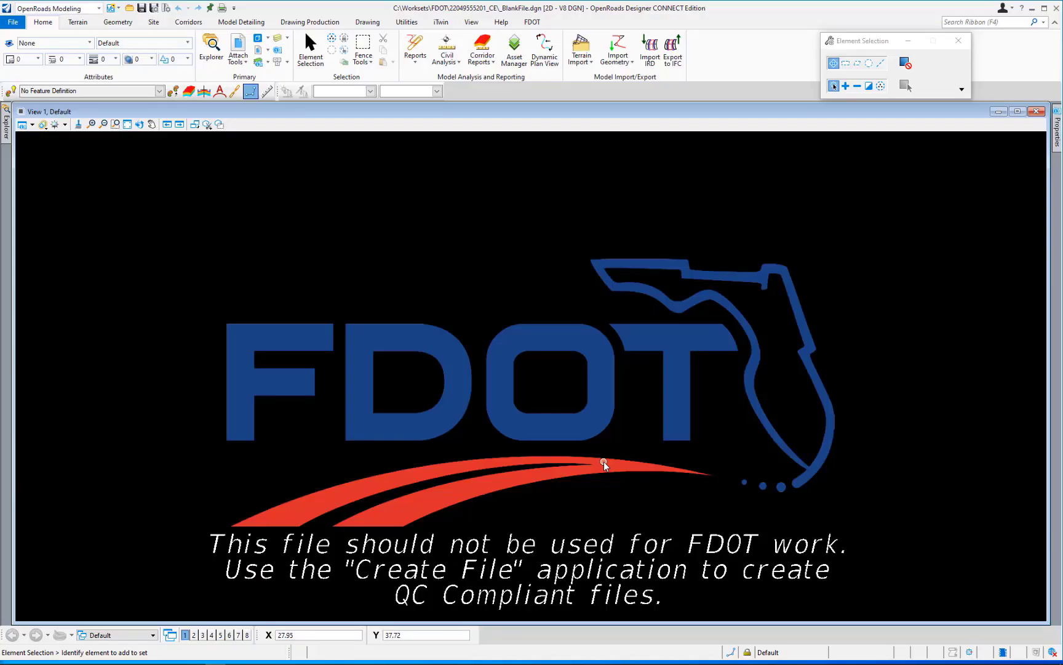
left_click(140, 124)
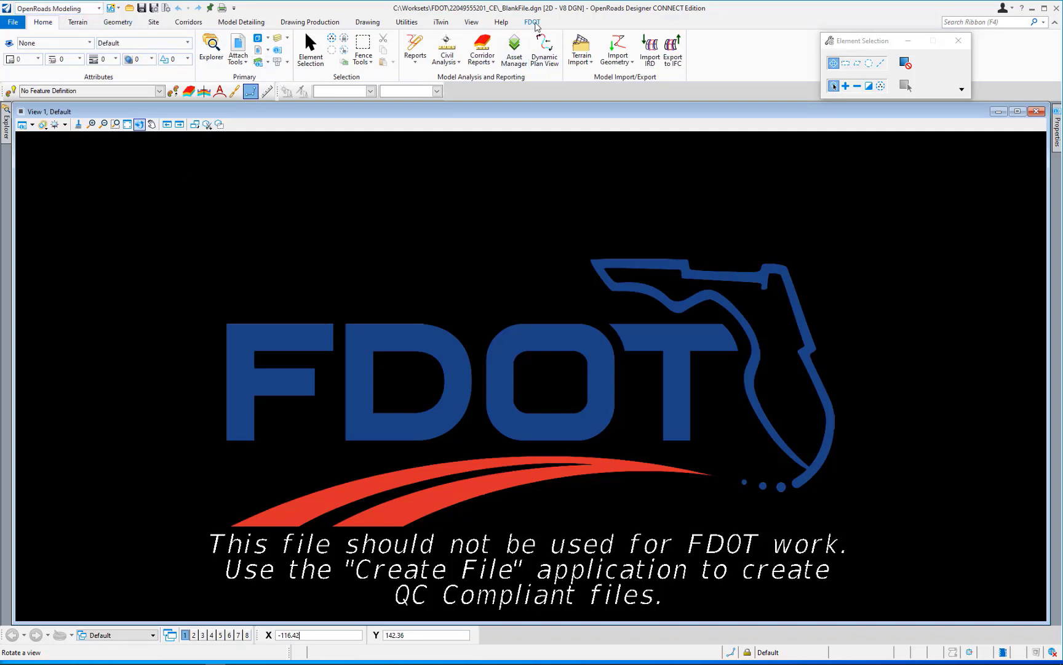
Step: Create and open the Pond Design file PDPLRD01.dgn with FDOT's Create File application, using discipline DRAINAGE and file group Drainage Design Files
left_click(533, 22)
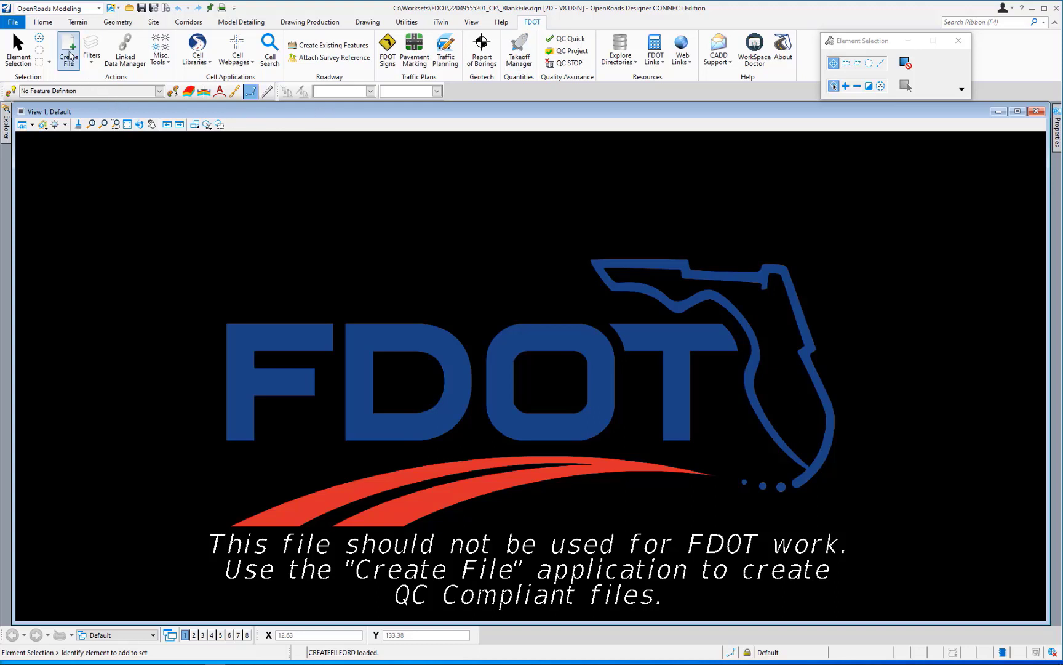
left_click(70, 50)
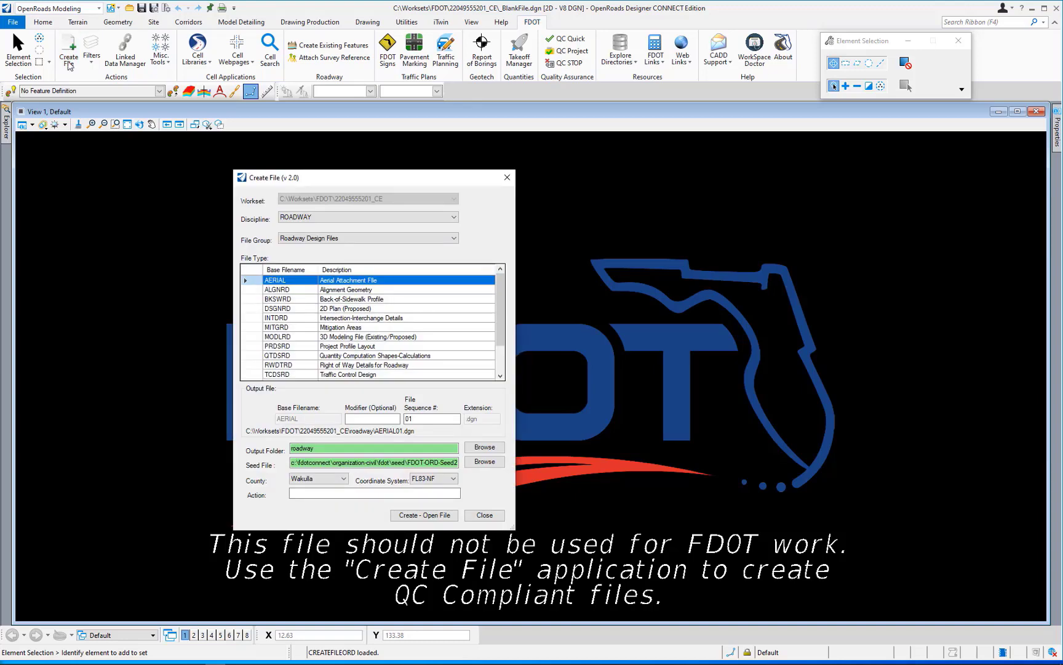
left_click(313, 219)
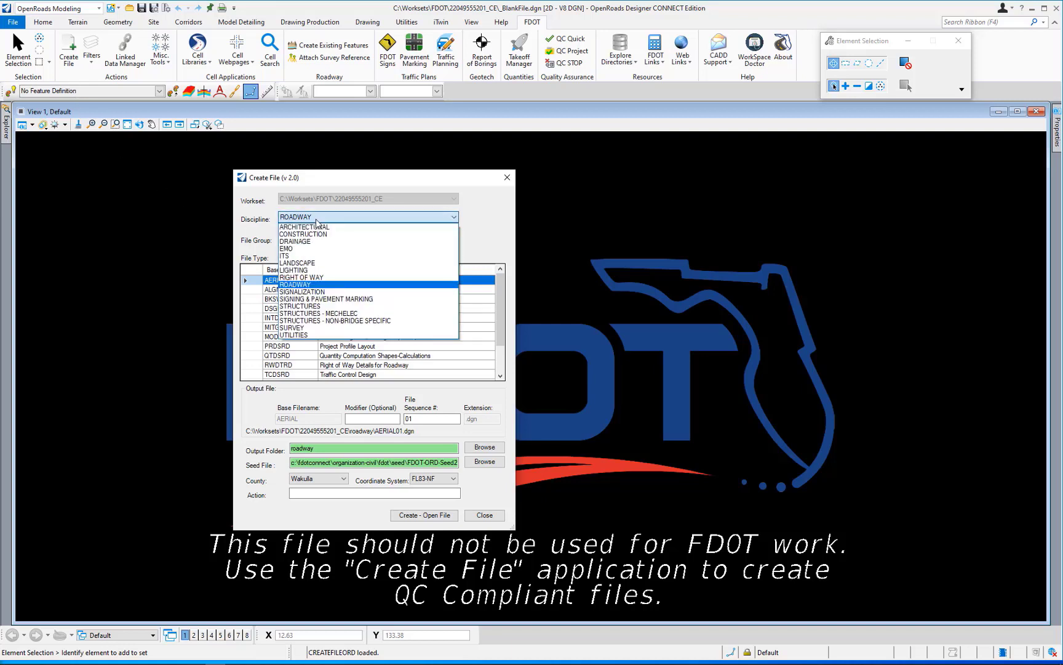
left_click(313, 242)
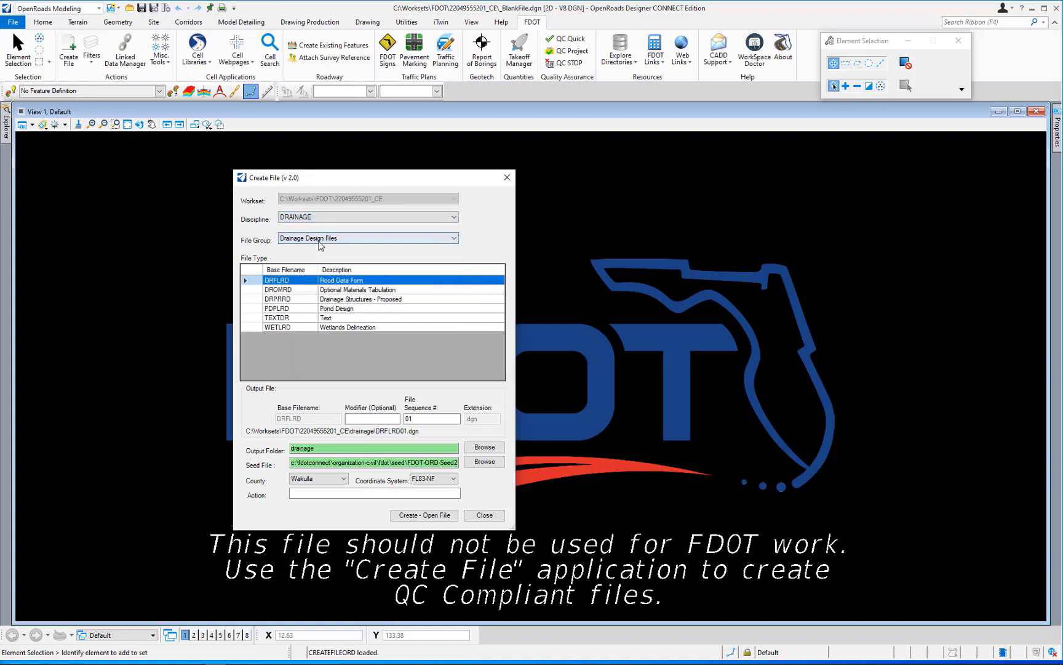
left_click(323, 240)
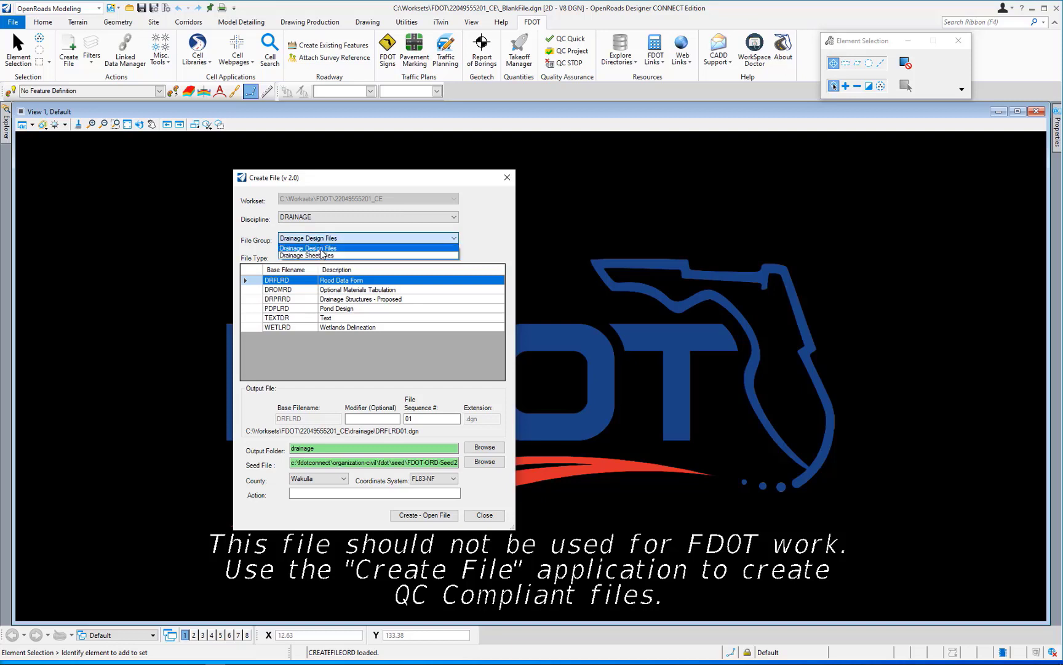
left_click(321, 248)
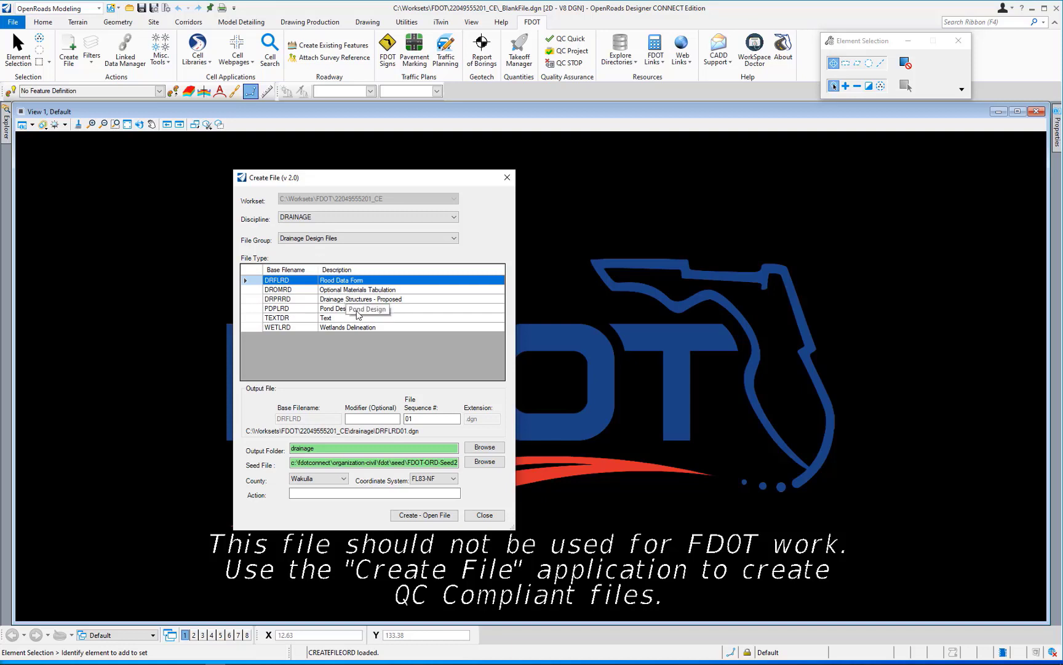
left_click(358, 309)
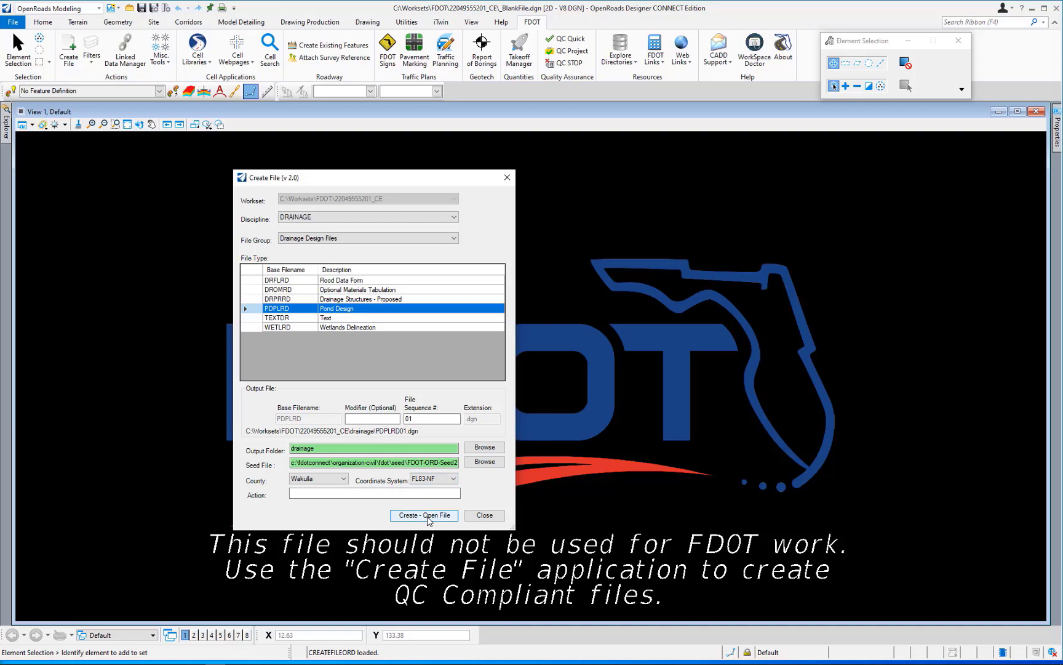
left_click(425, 515)
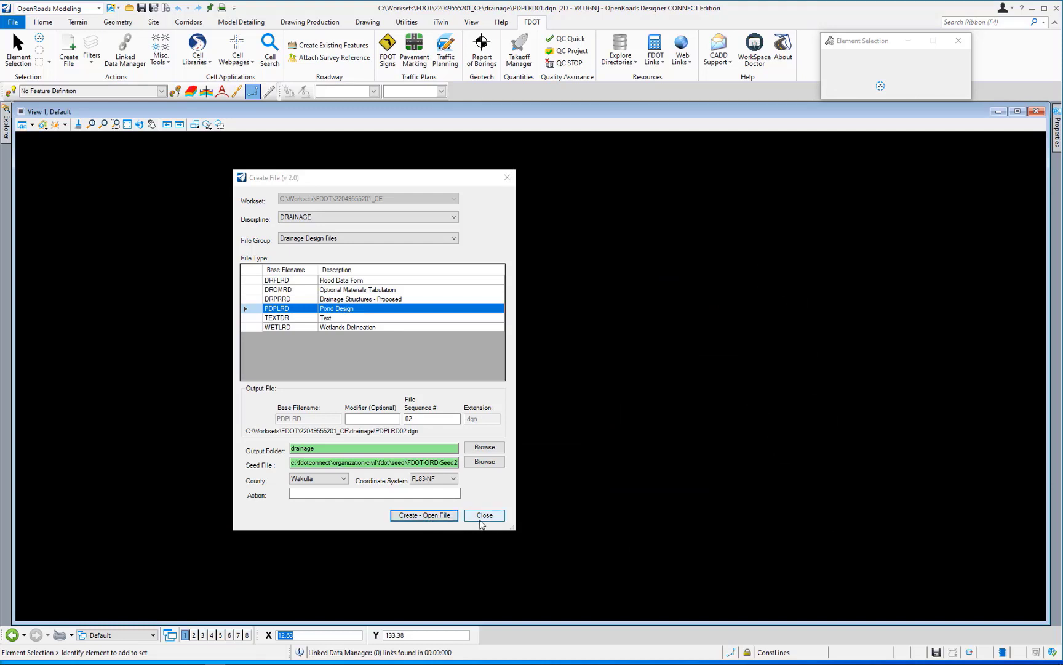
left_click(481, 520)
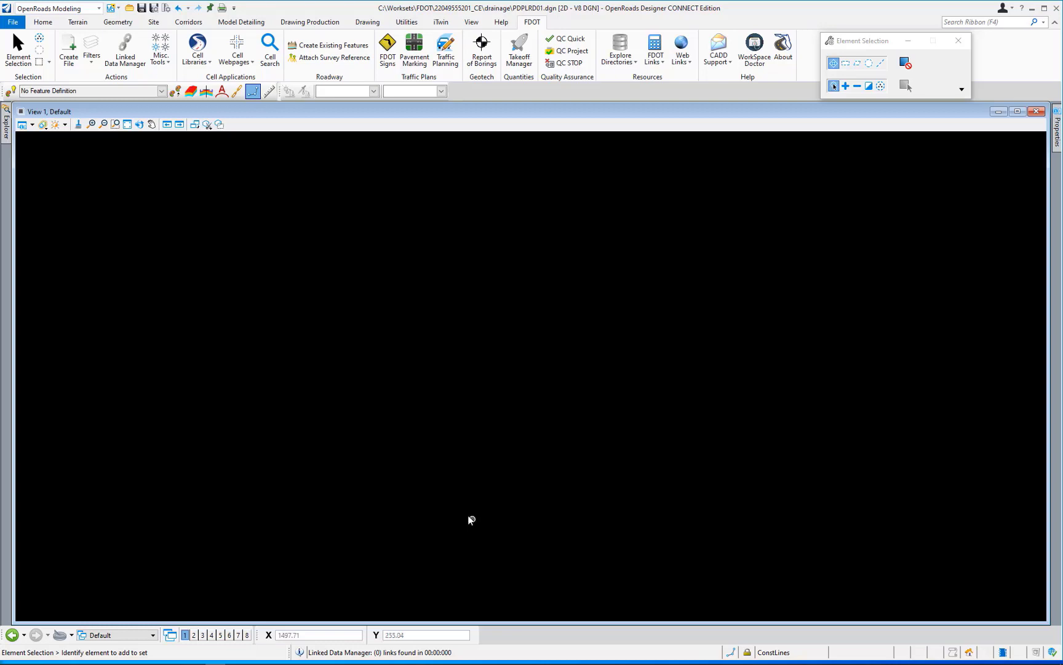
Step: Attach ALGNRD01.dgn, DSGNRD01.dgn and RWDTRD01.dgn from the workset's Roadway folder as references with Coincident - World orientation
left_click(43, 22)
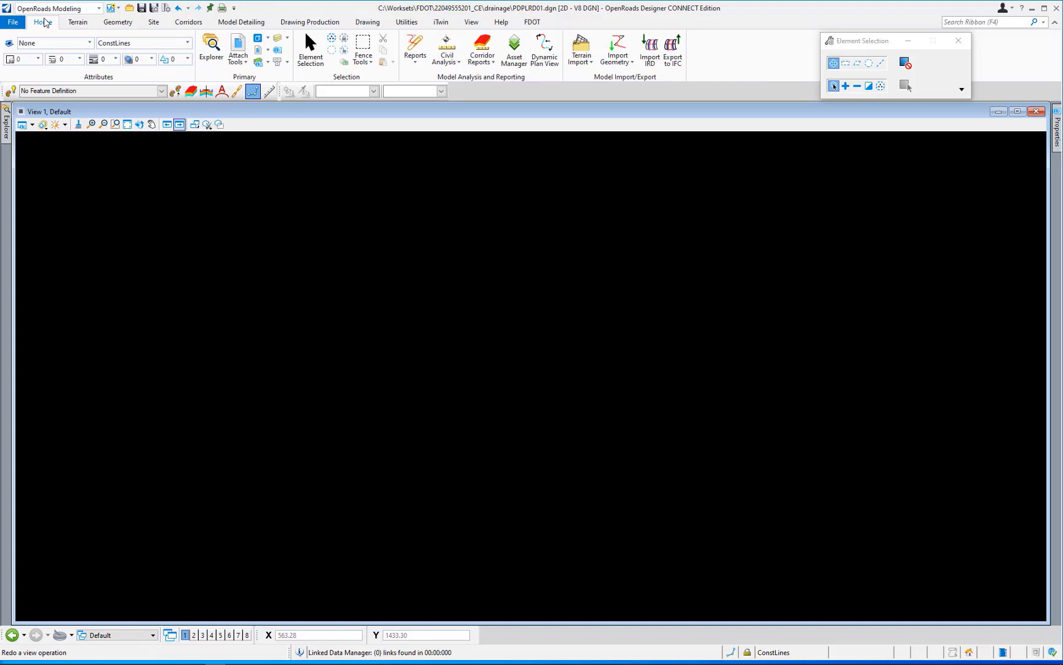
left_click(238, 46)
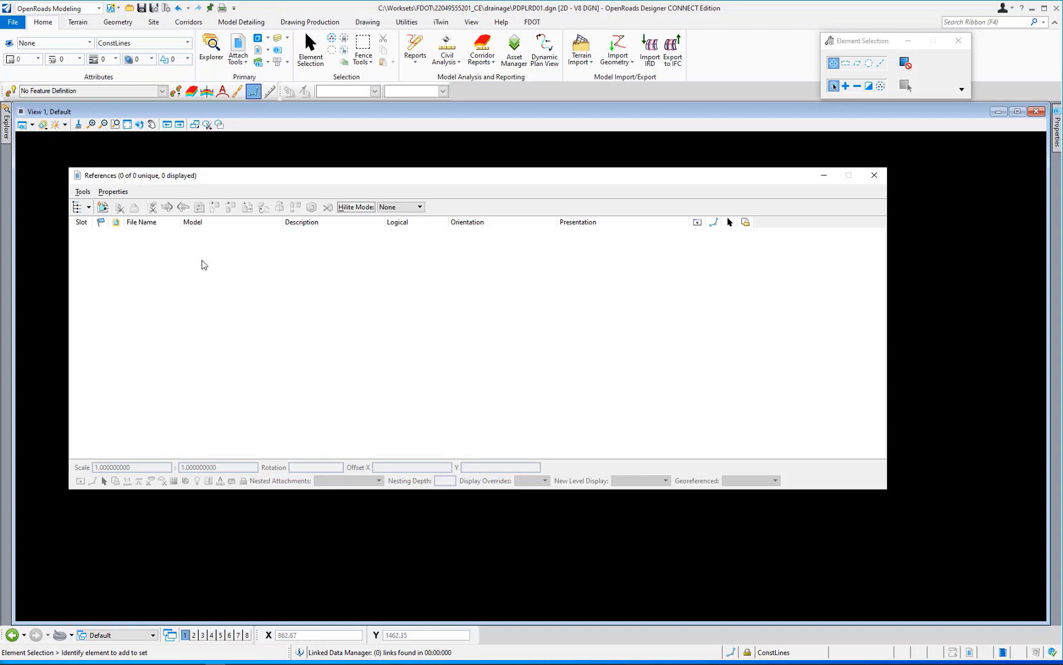
left_click(103, 206)
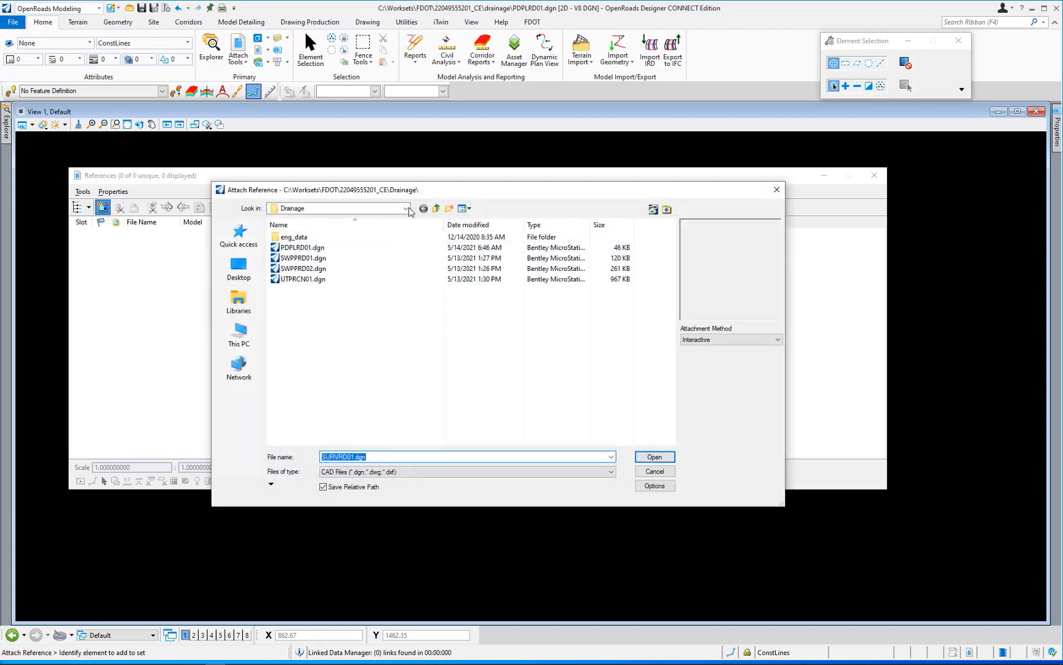
left_click(436, 208)
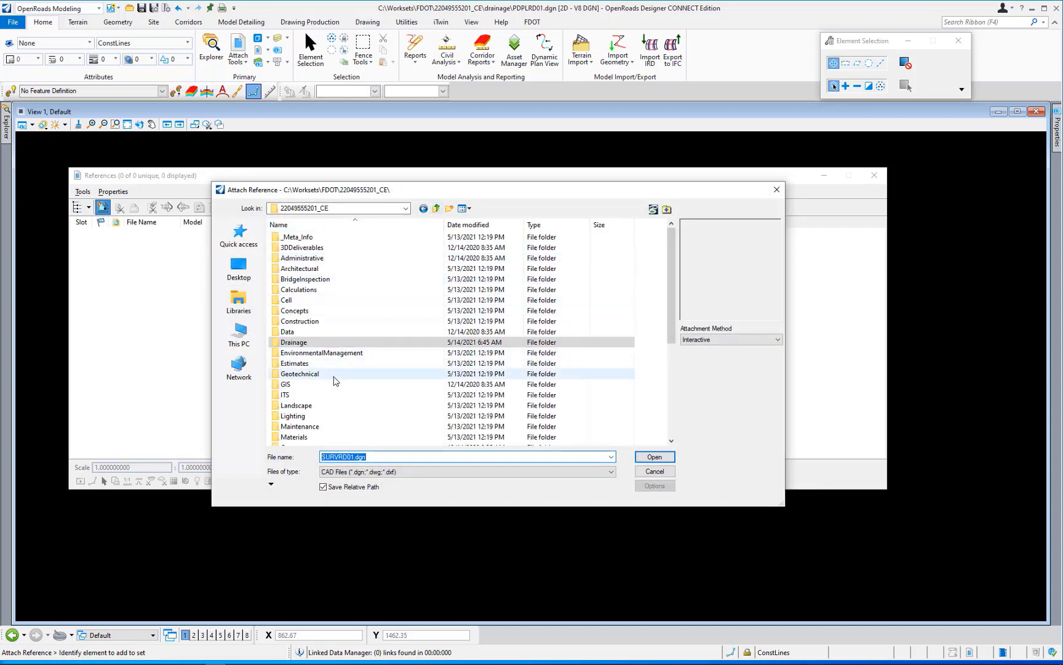
scroll(335, 381, "down", 2)
scroll(339, 386, "down", 2)
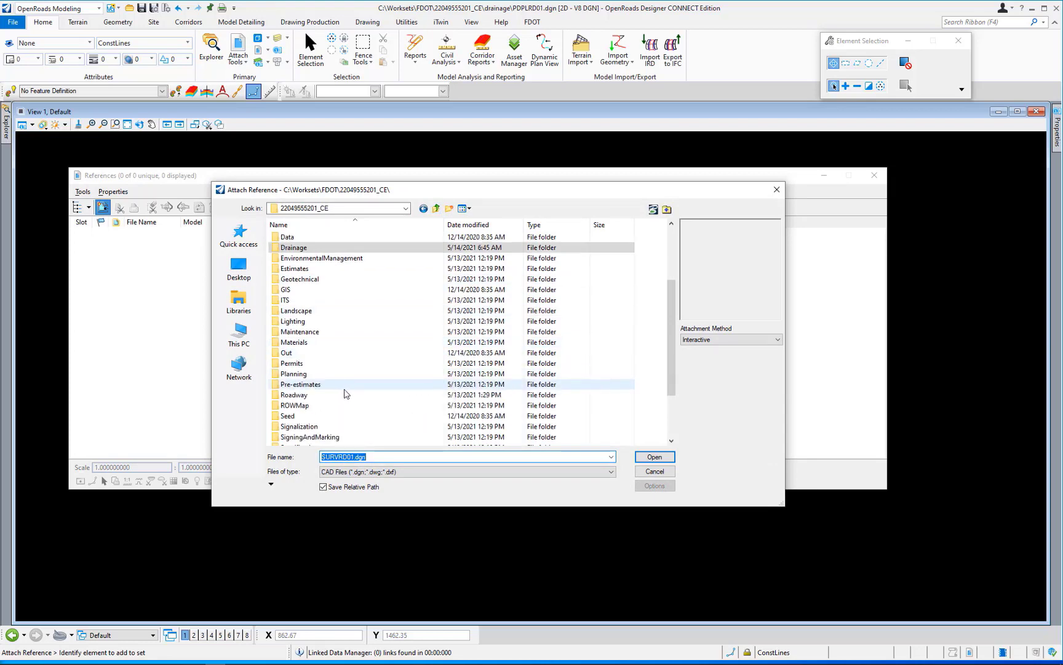
double_click(328, 367)
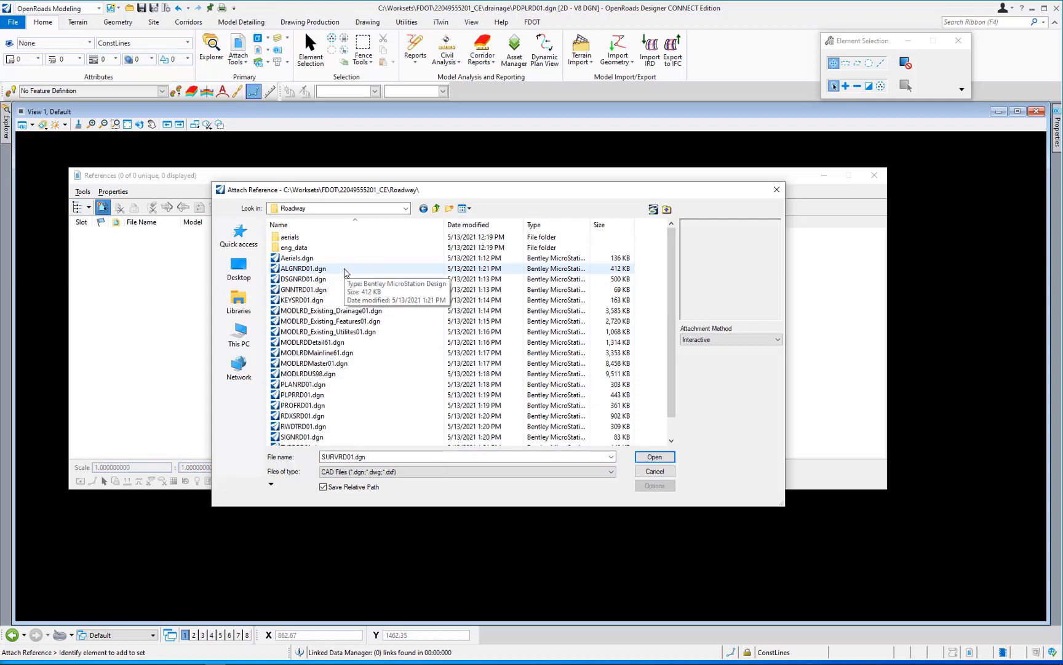
left_click(344, 269)
left_click(352, 280, "ctrl")
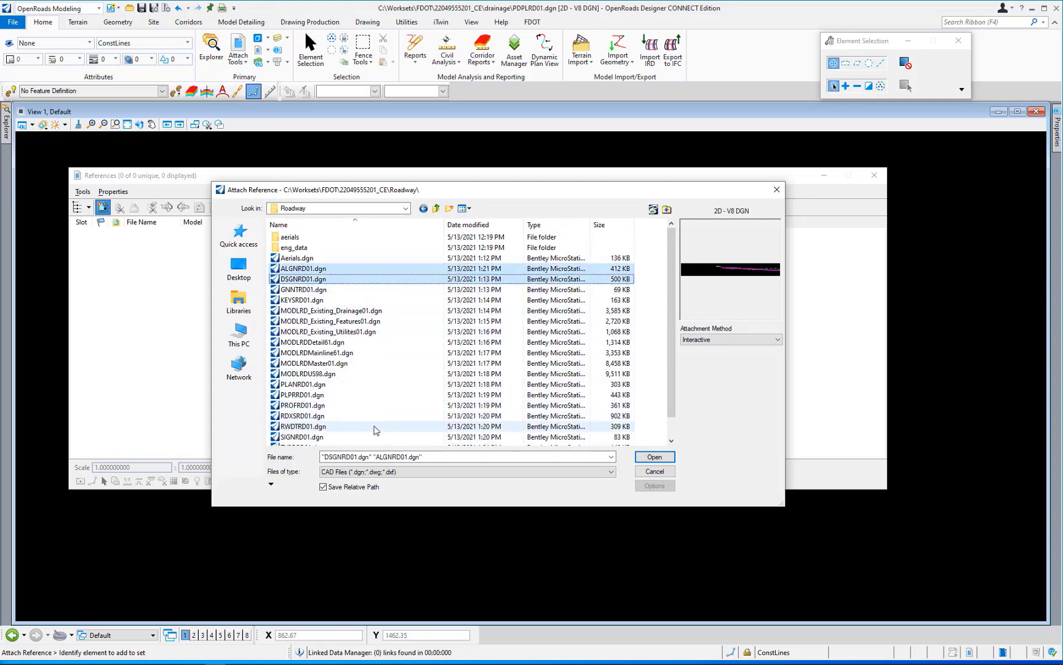
left_click(380, 426, "ctrl")
left_click(654, 456)
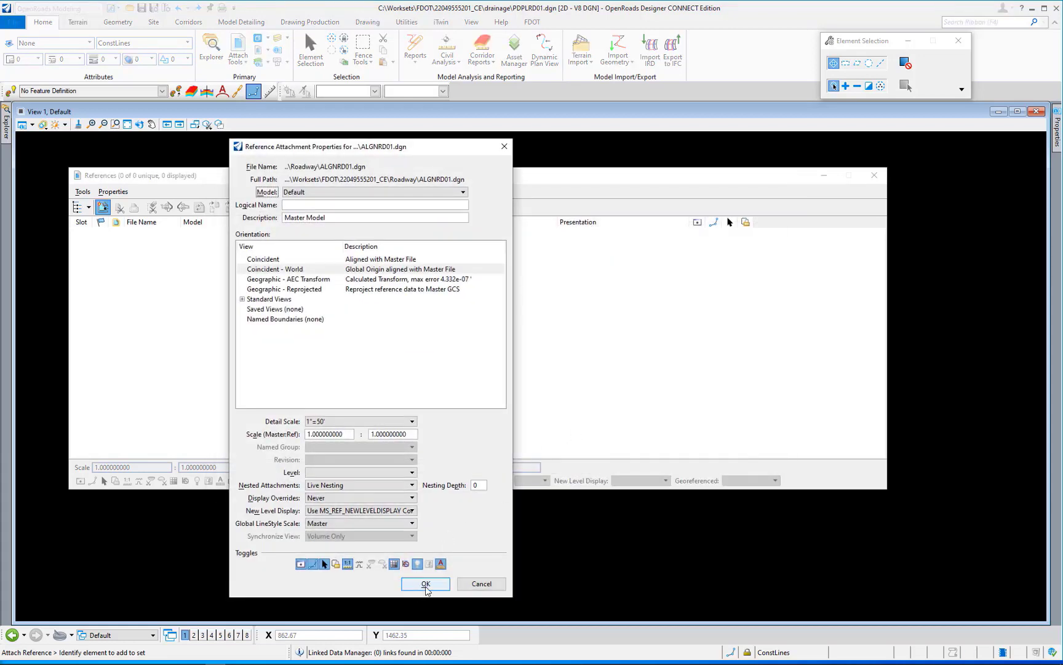
left_click(426, 588)
left_click(426, 584)
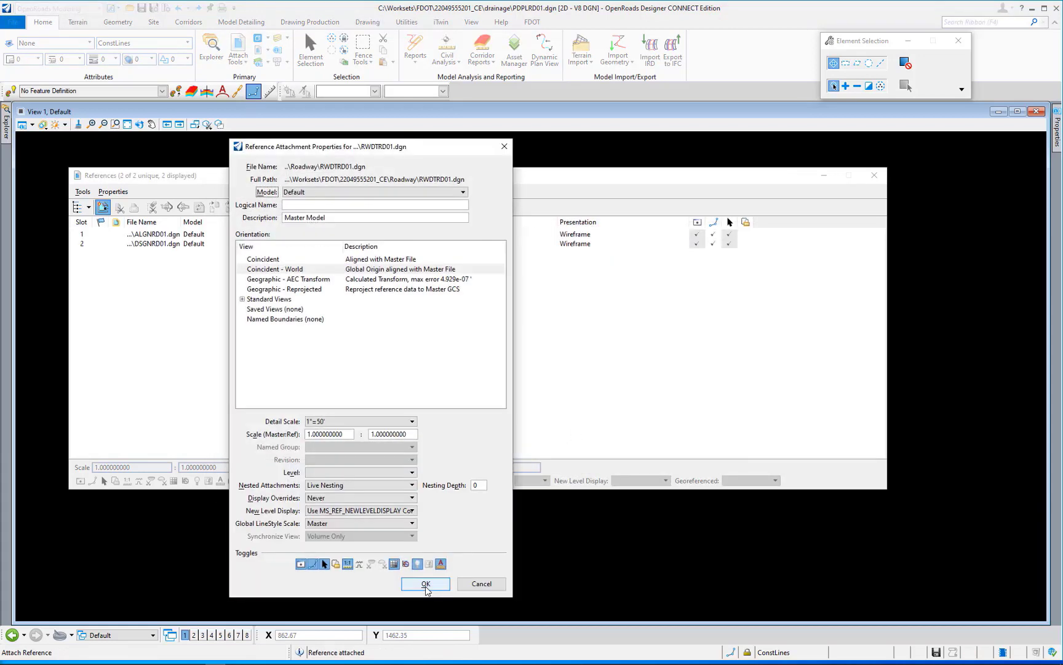
left_click(425, 585)
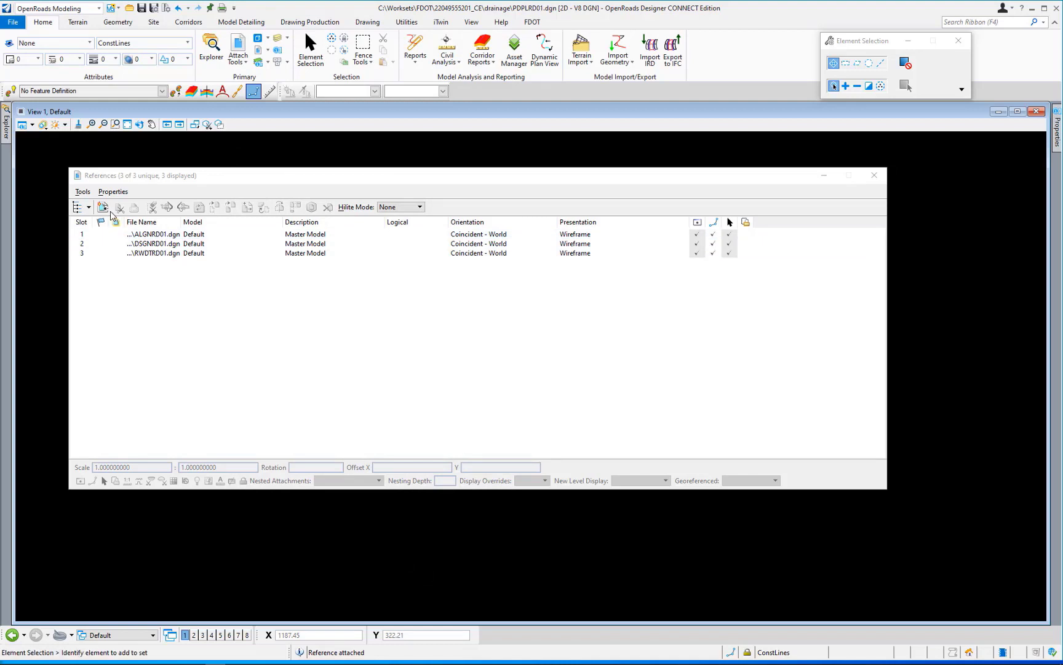
Step: Attach GDTMRD01.dgn and SURVRD01.dgn from the workset's Survey folder as references with Coincident - World orientation
left_click(103, 208)
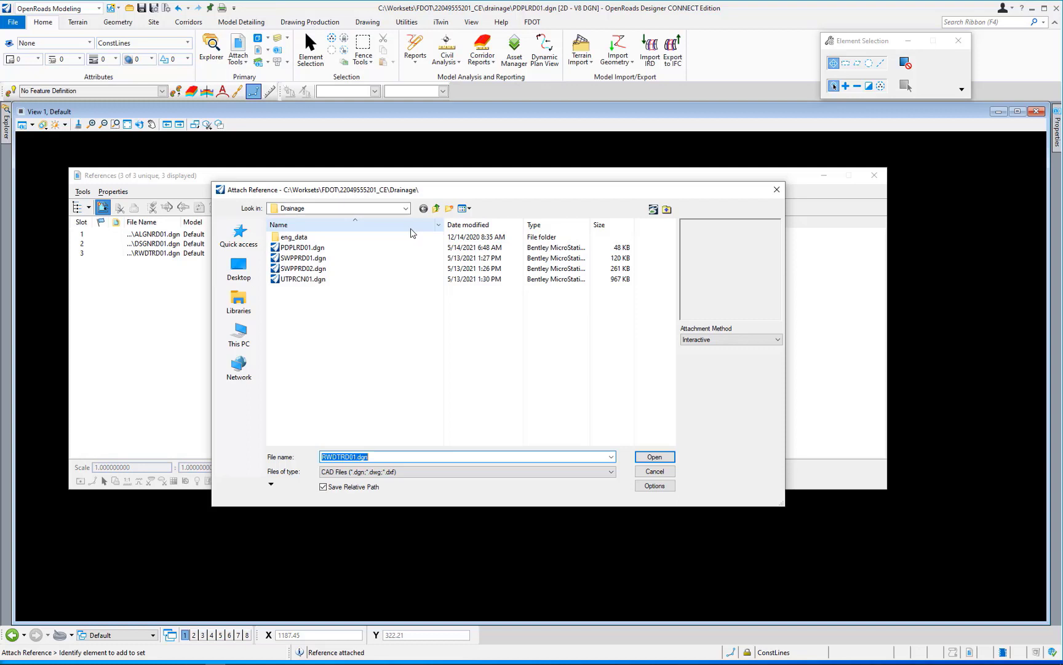
left_click(436, 208)
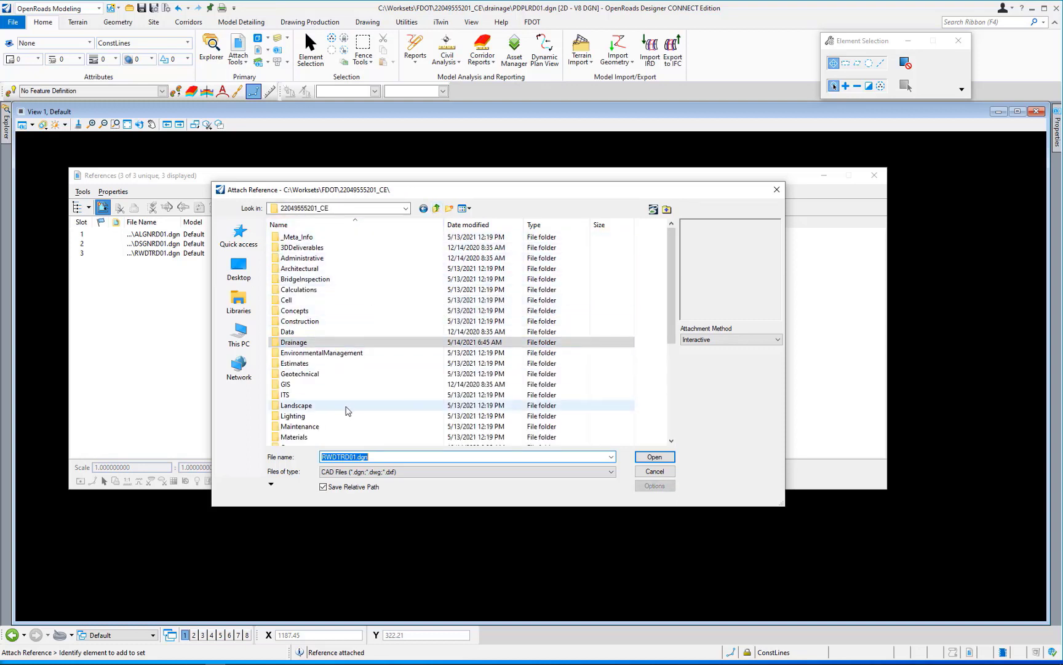
scroll(346, 411, "down", 3)
scroll(331, 424, "down", 2)
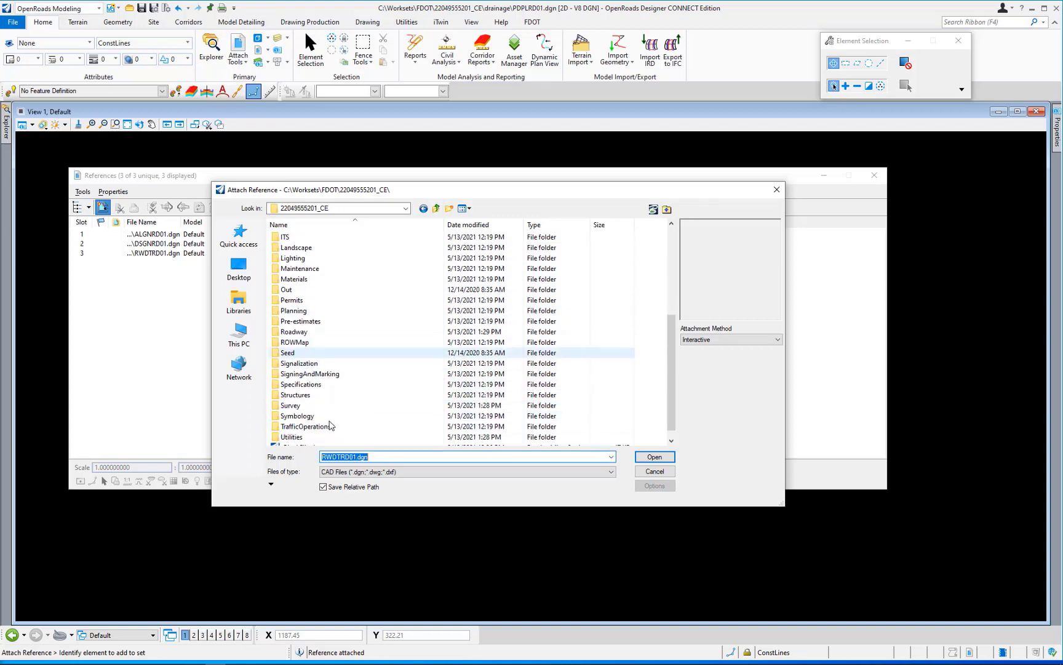
double_click(332, 405)
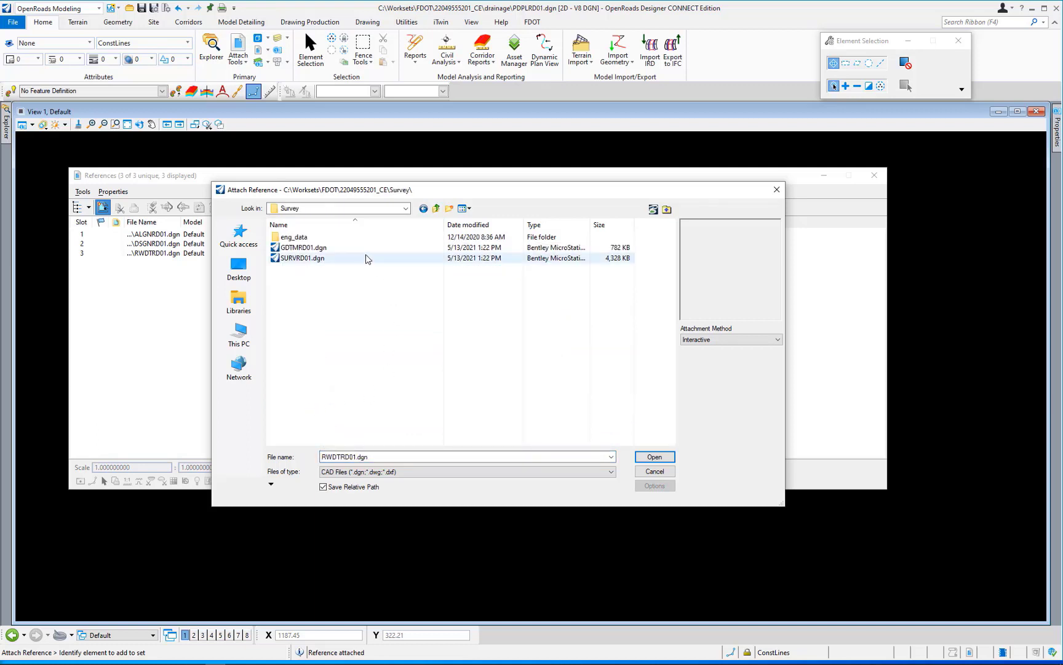
left_click_drag(411, 290, 319, 246)
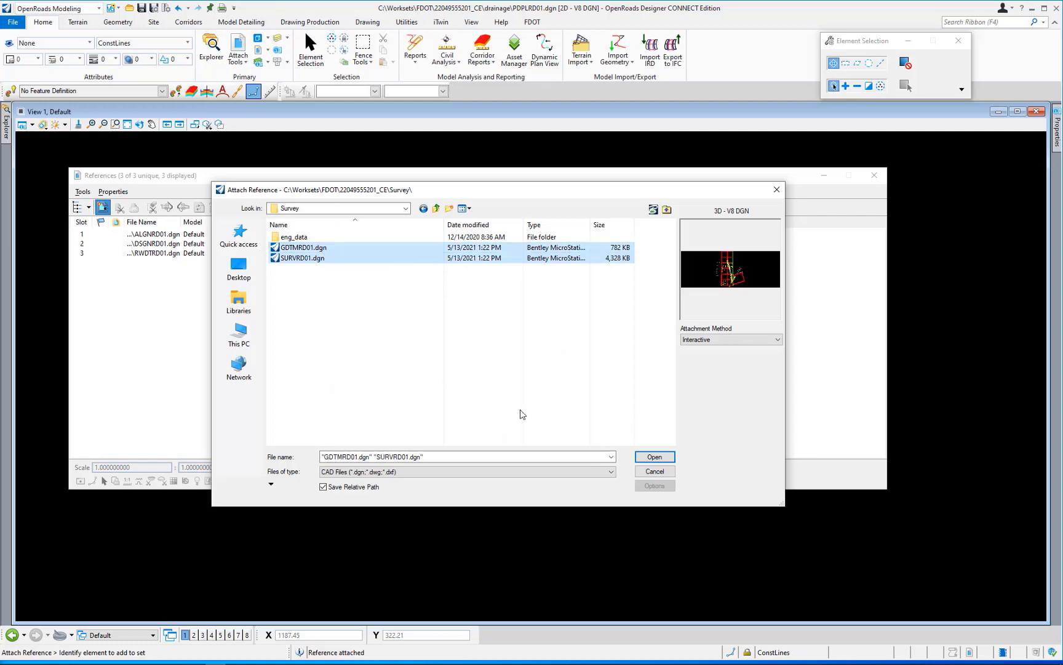
left_click(654, 457)
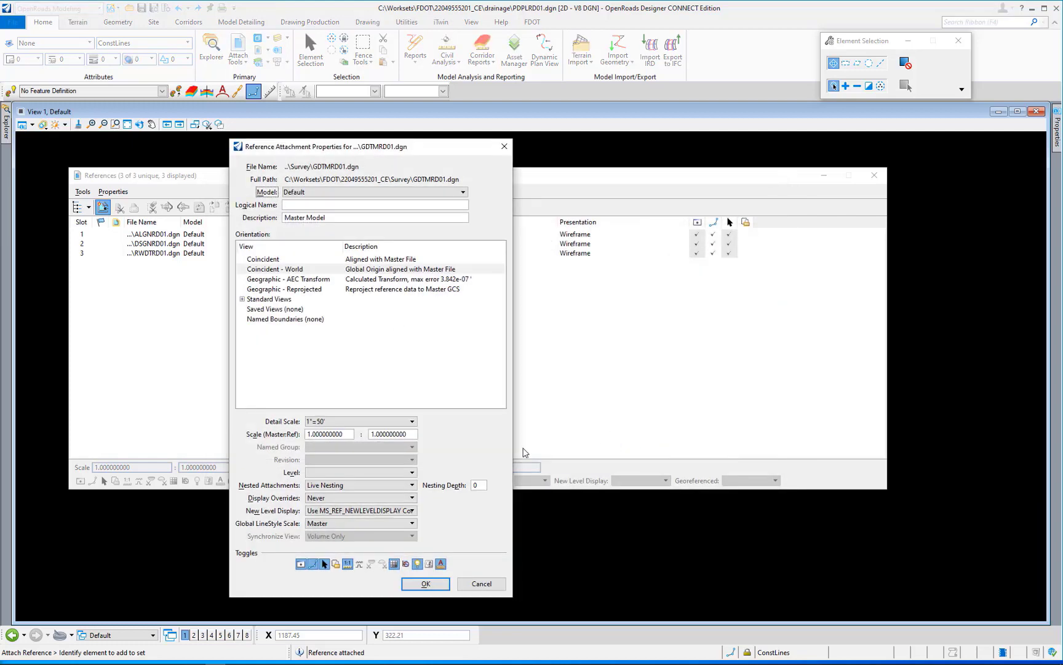
left_click(426, 584)
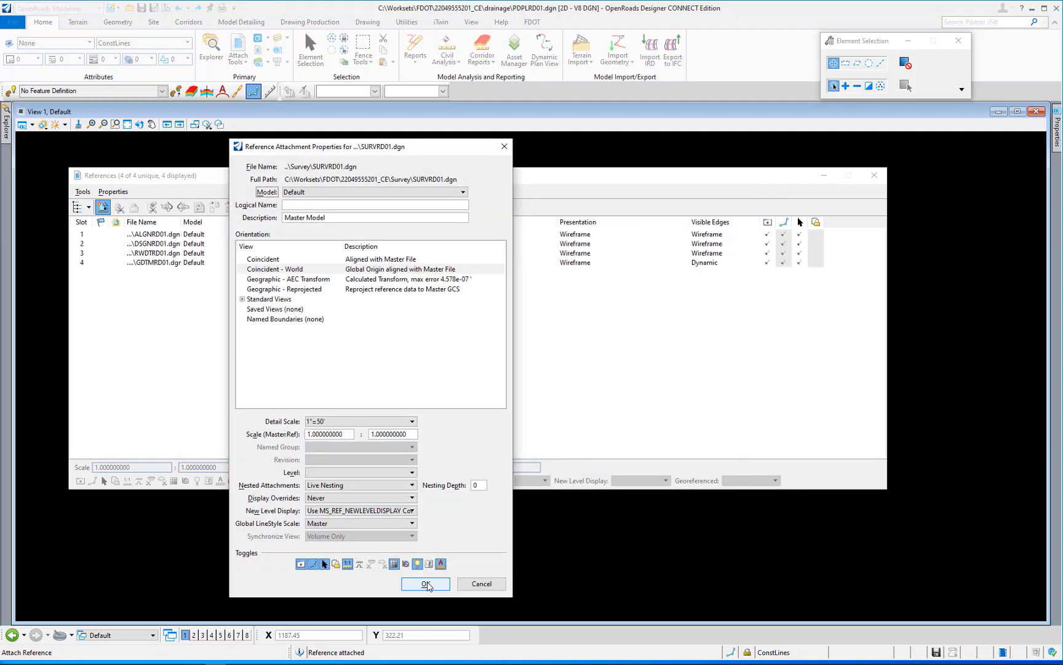
left_click(426, 583)
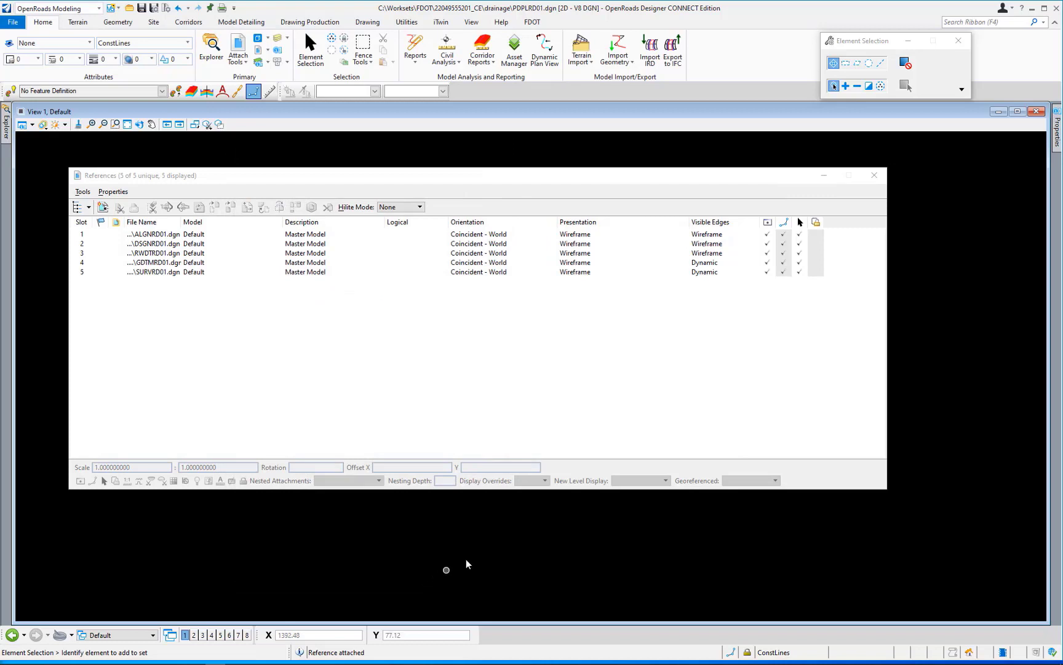
left_click(875, 178)
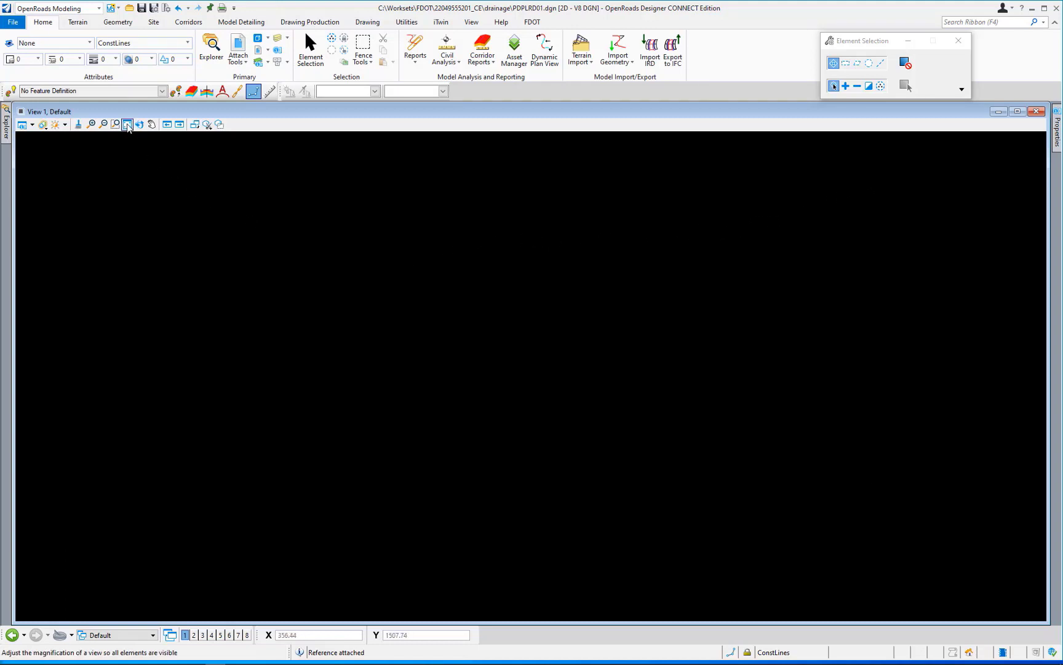
left_click(127, 125)
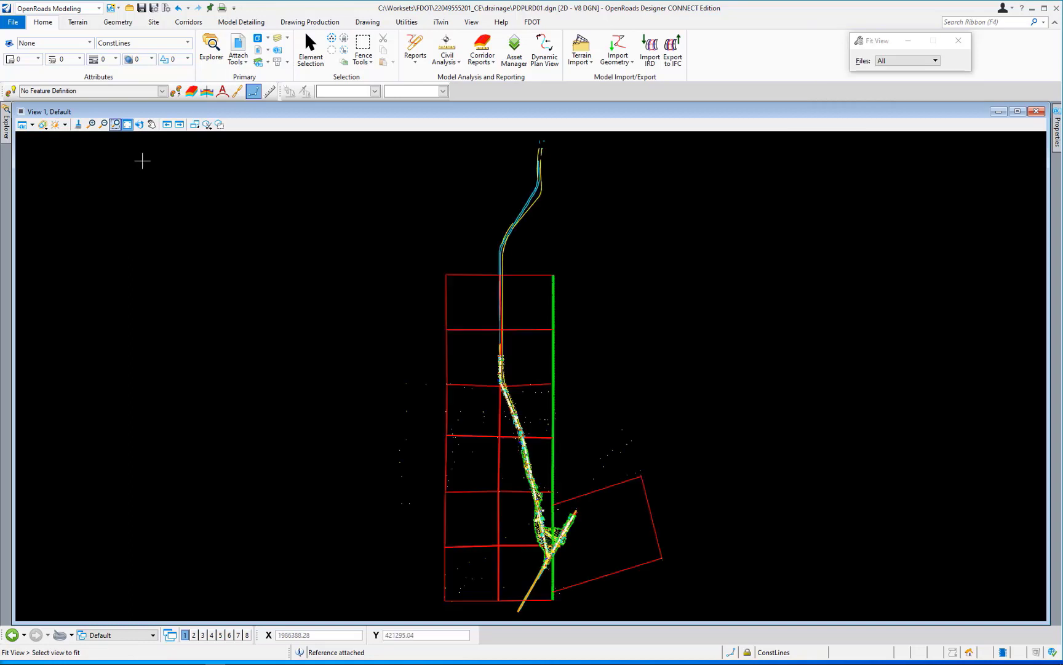
Step: Examine the area at the southern end of the project where the curved connector road joins the two existing roads
left_click(115, 125)
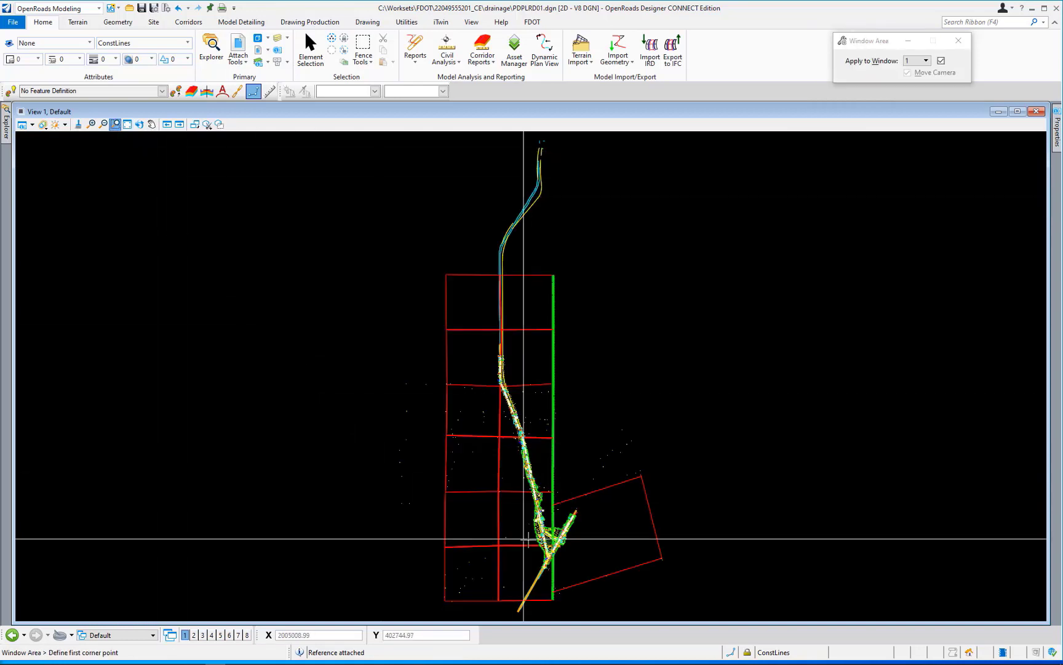
left_click(532, 529)
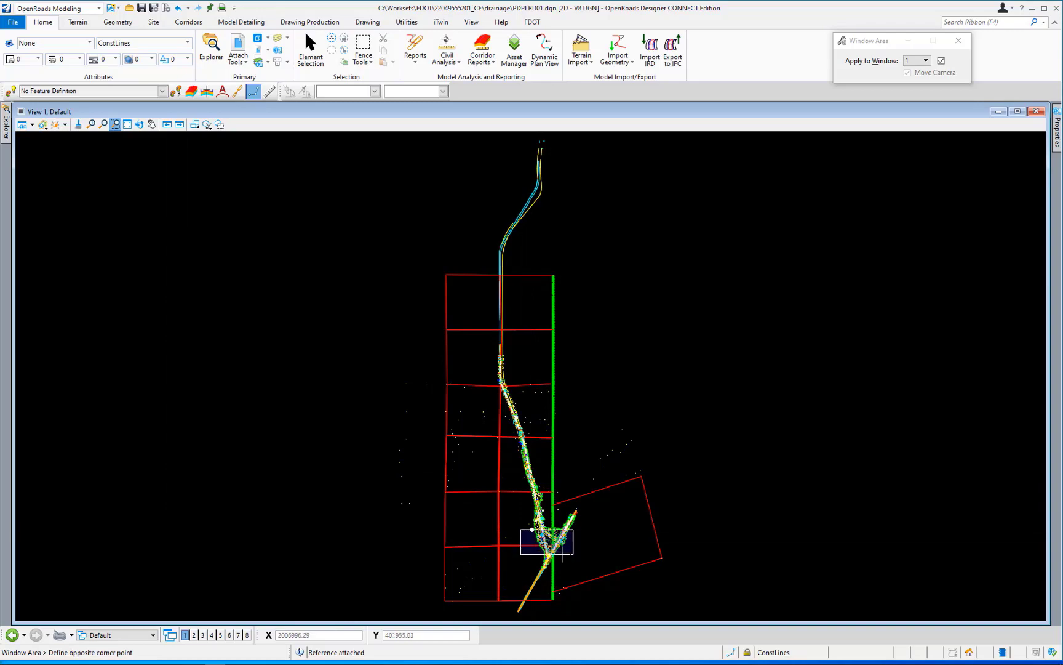
left_click(573, 560)
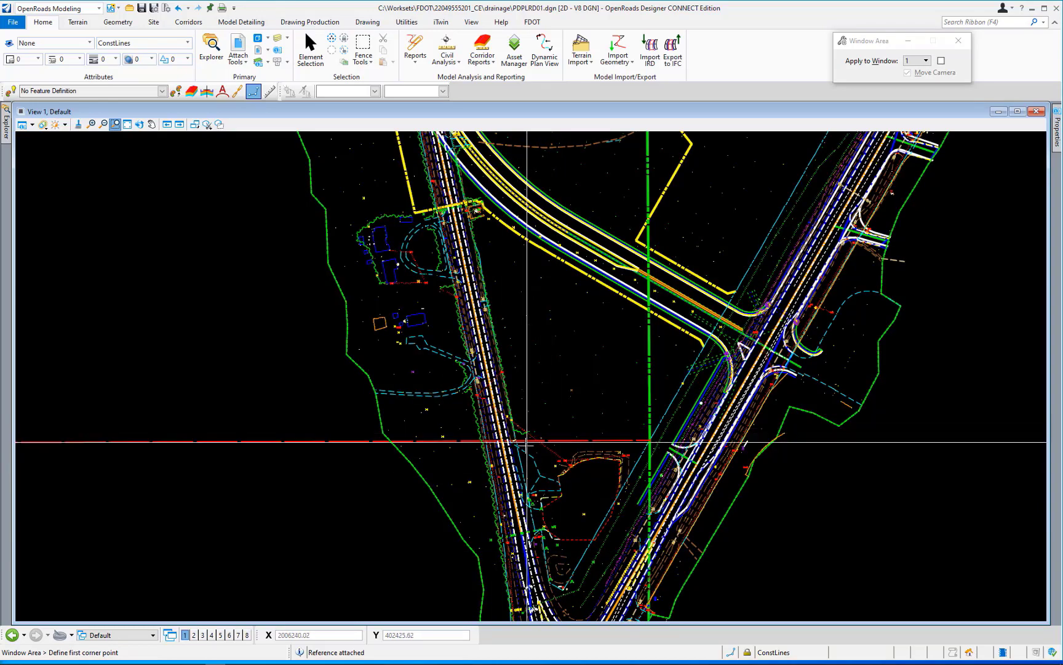
scroll(521, 456, "down", 2)
scroll(570, 225, "up", 1)
scroll(570, 225, "up", 4)
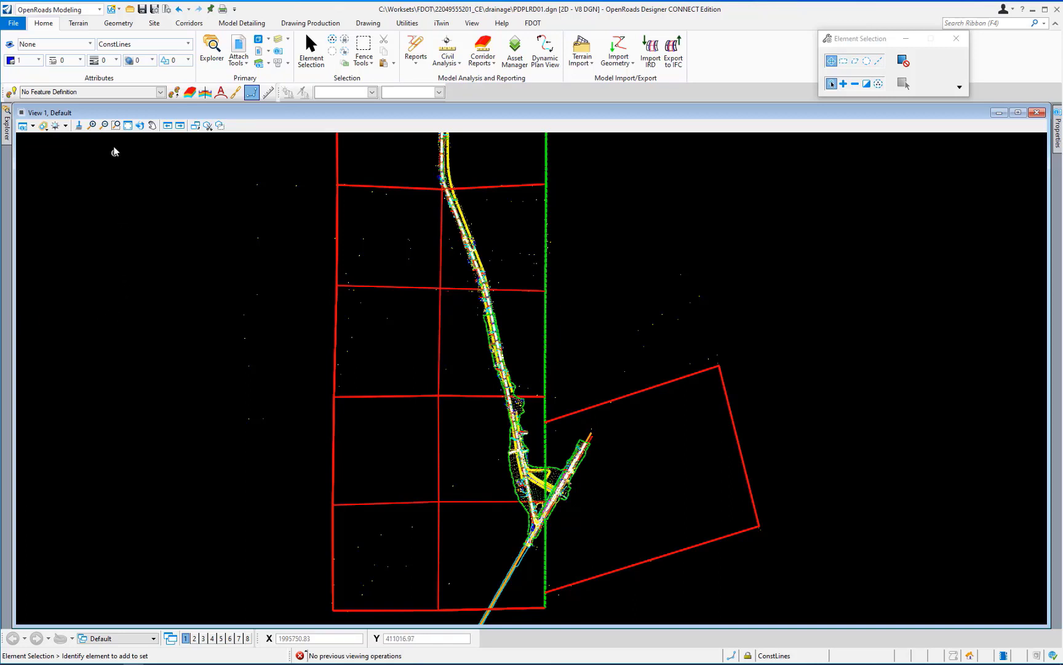
left_click(117, 126)
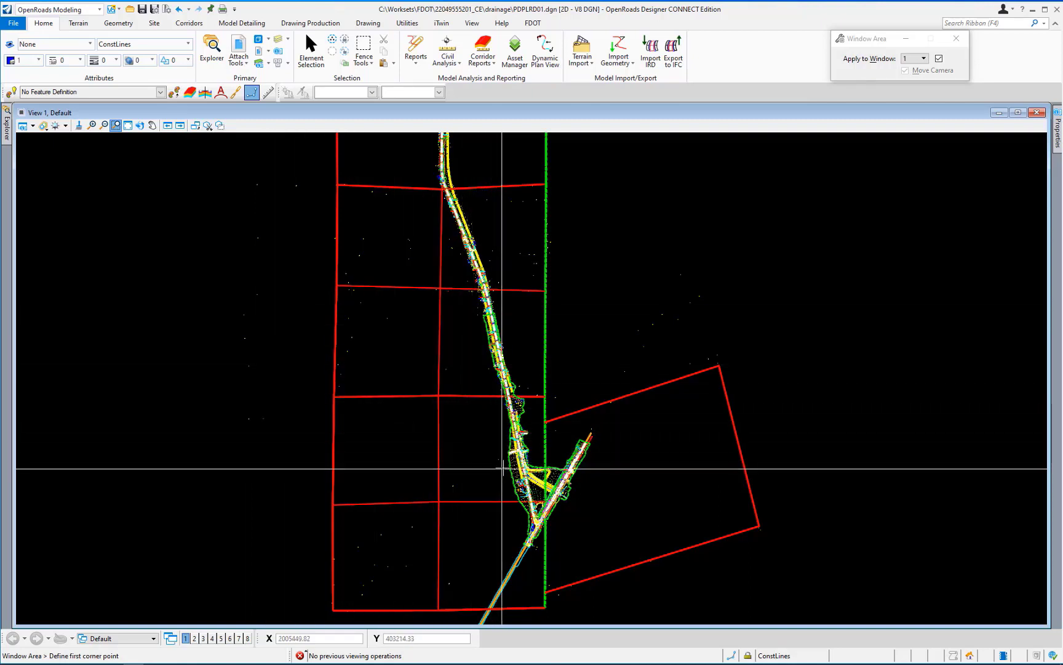
left_click(508, 466)
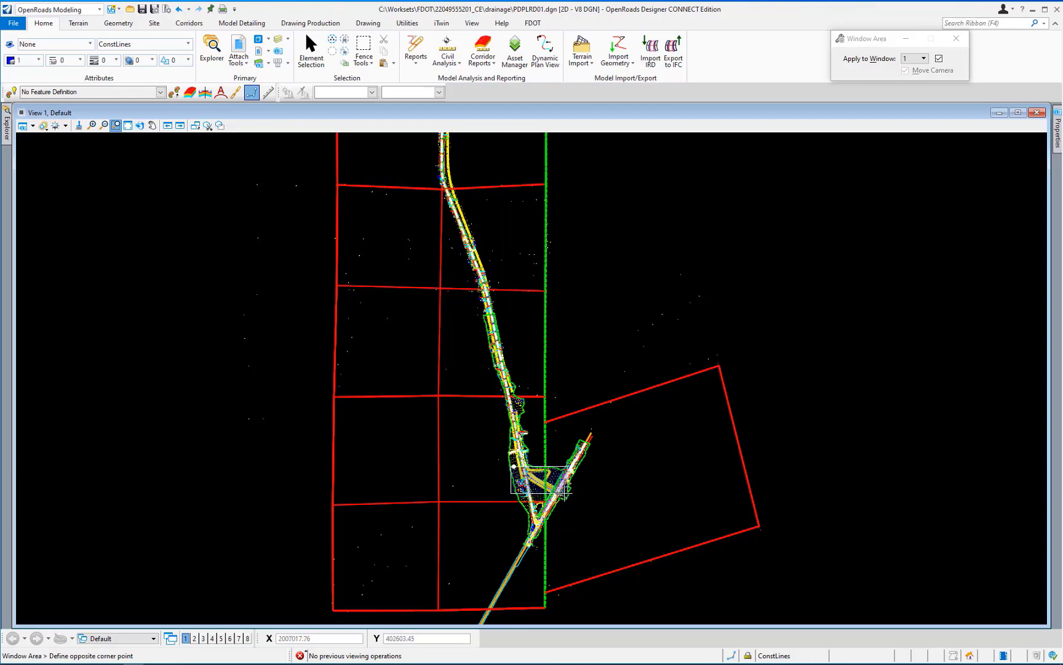
left_click(565, 493)
Step: Turn off the display of the SURVRD01.dgn reference
left_click(208, 125)
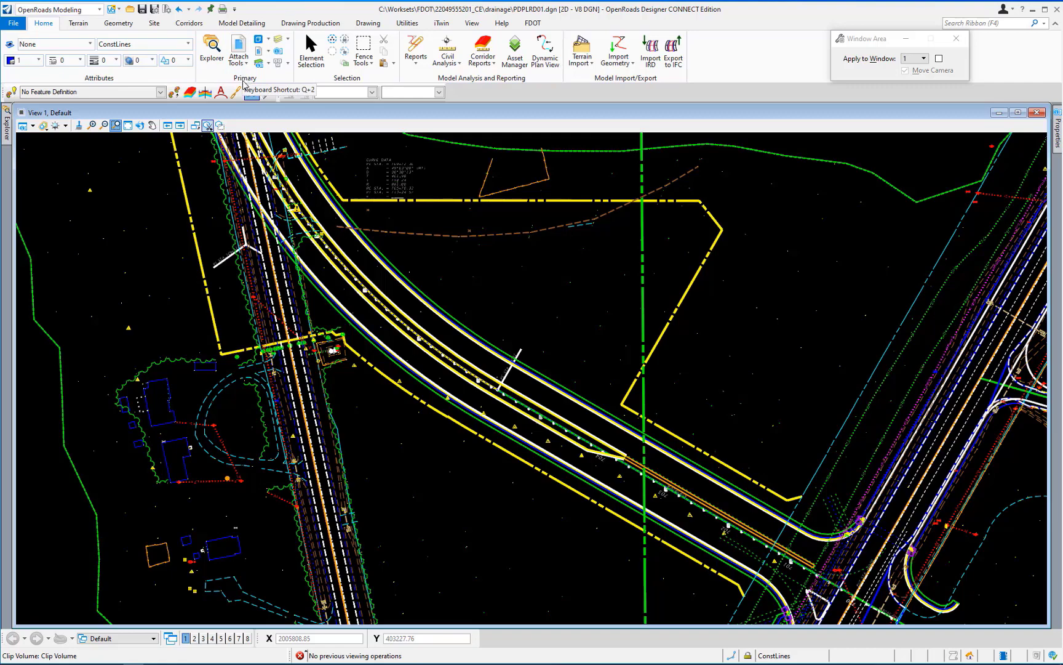
left_click(238, 48)
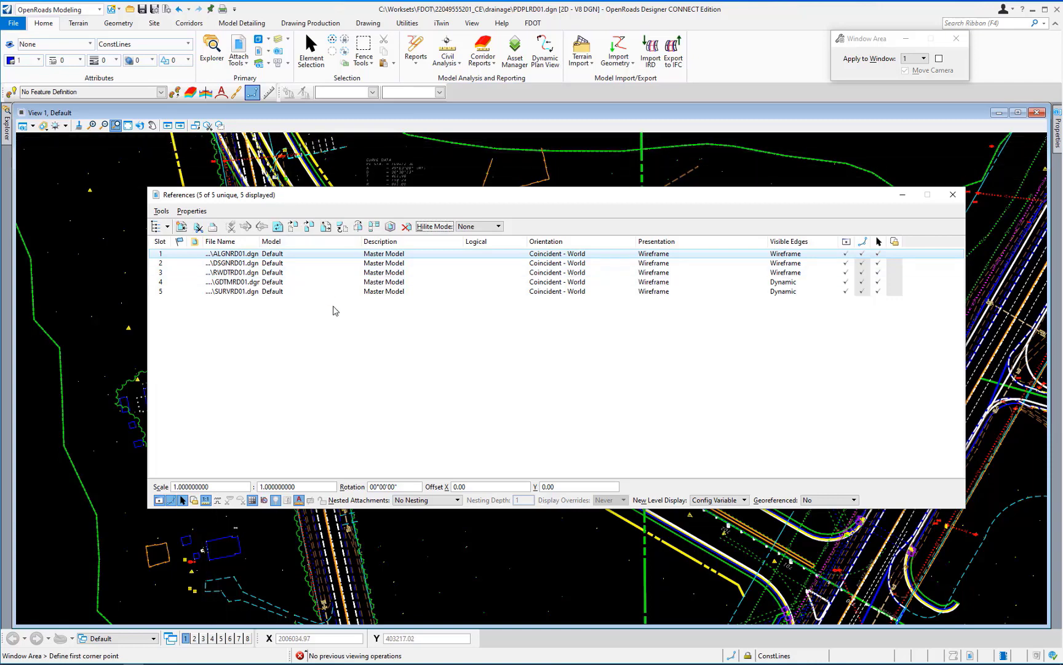
left_click(271, 293)
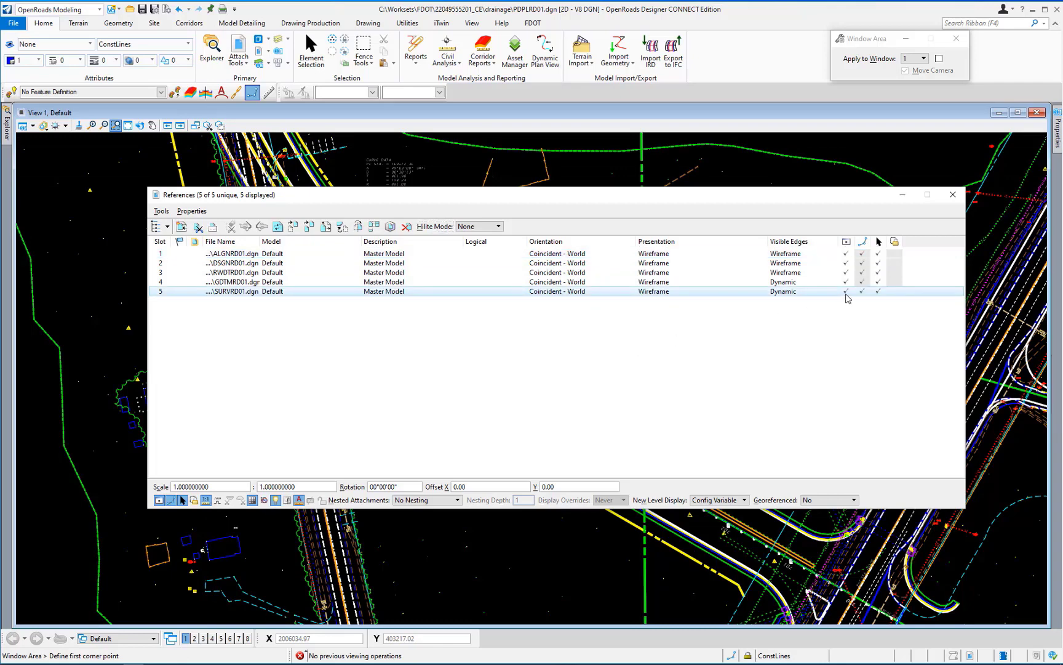
left_click(846, 291)
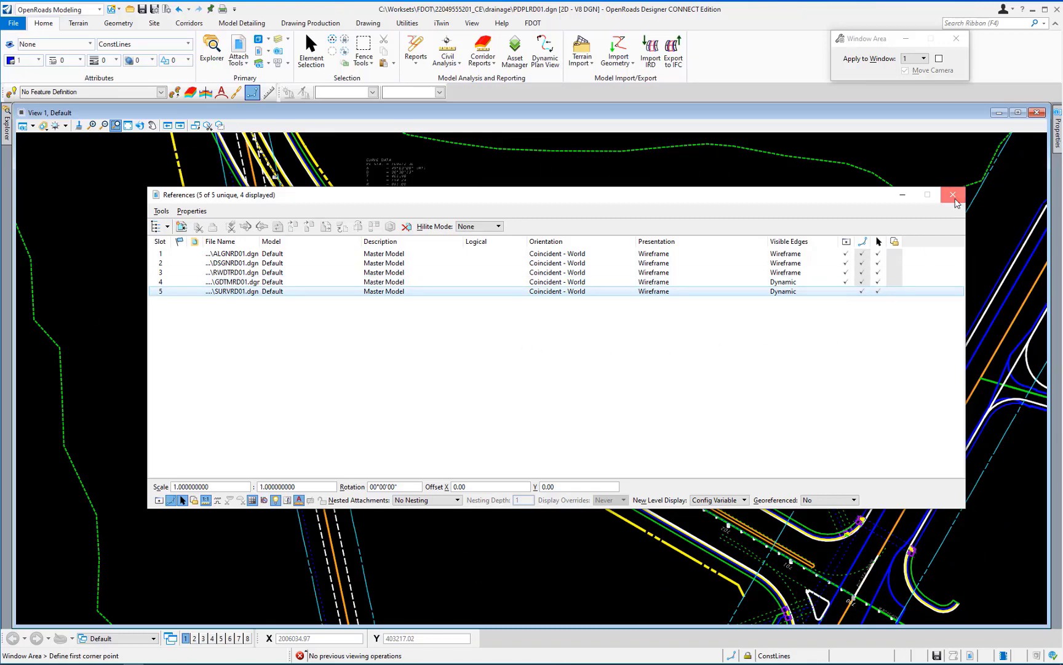
left_click(952, 194)
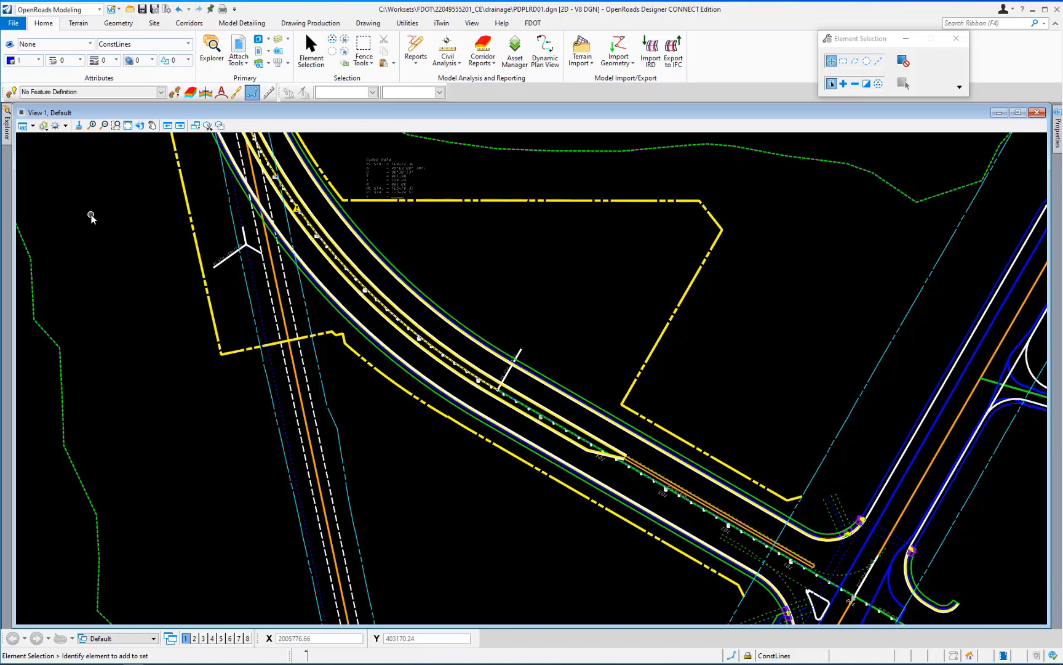
Step: Enable the active feature definition and set it to Const Lines Red Dash from Roadway Design's Plan/Profile 2D construction lines
left_click(12, 93)
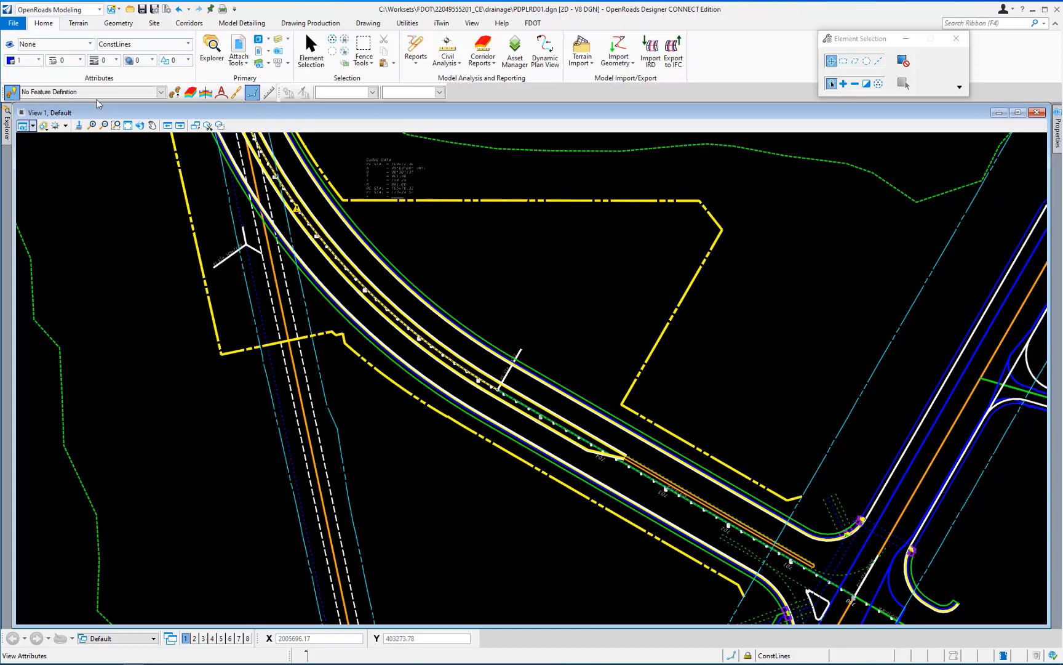
left_click(161, 92)
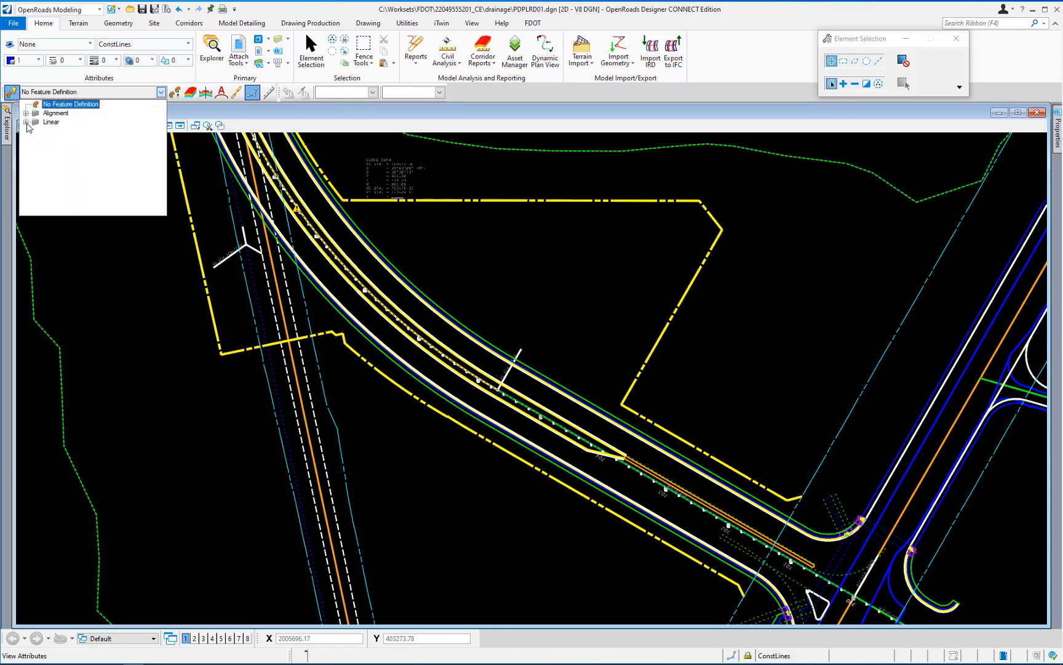
left_click(26, 122)
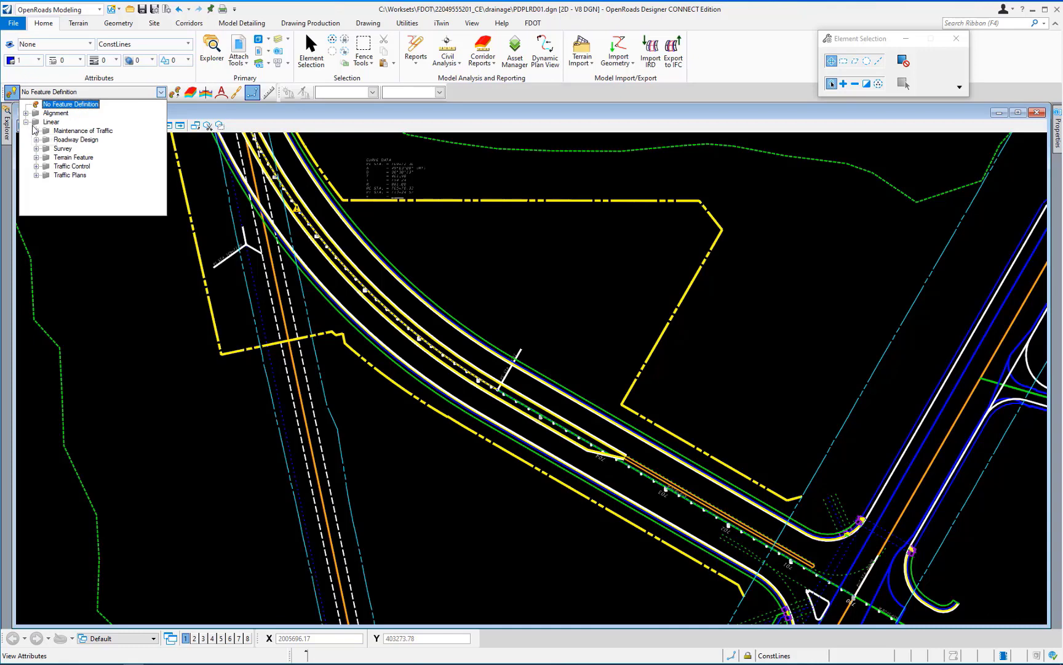
left_click(36, 140)
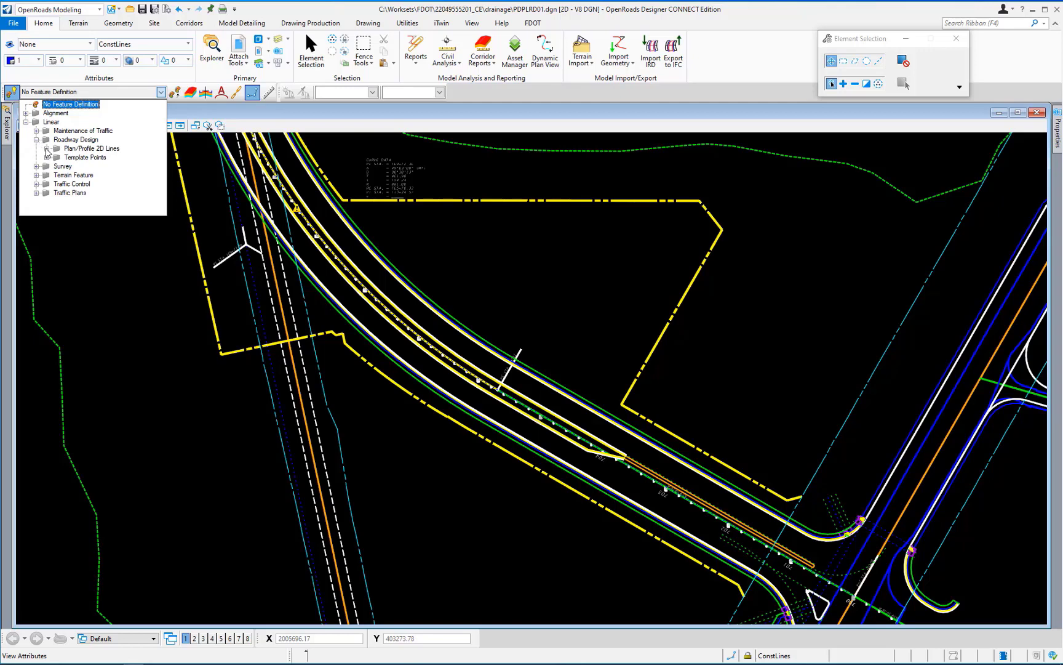
left_click(46, 149)
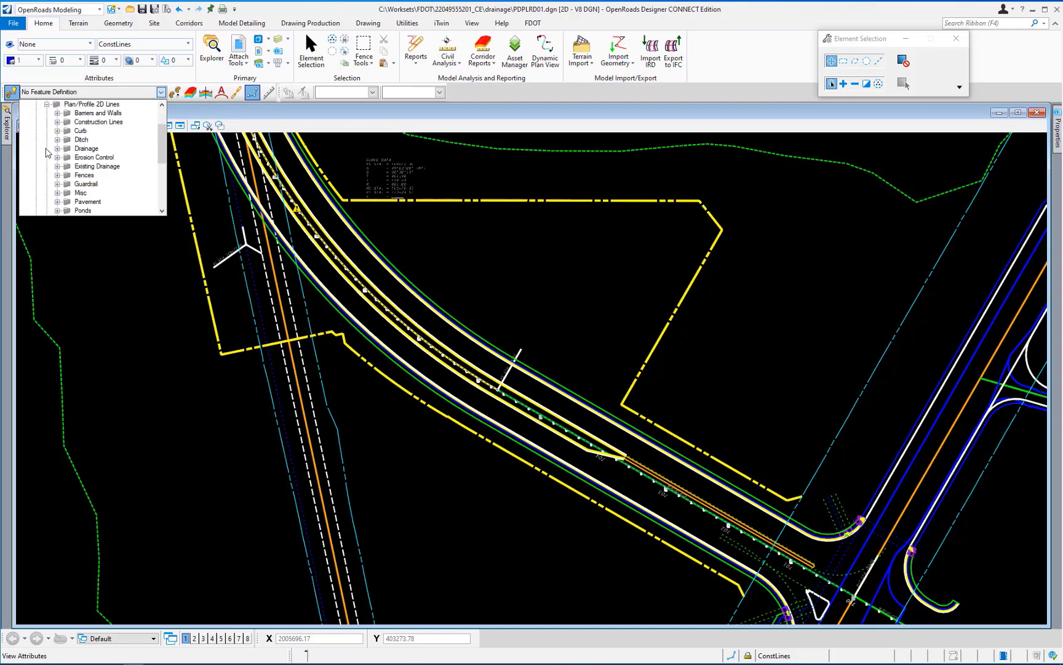
left_click(57, 122)
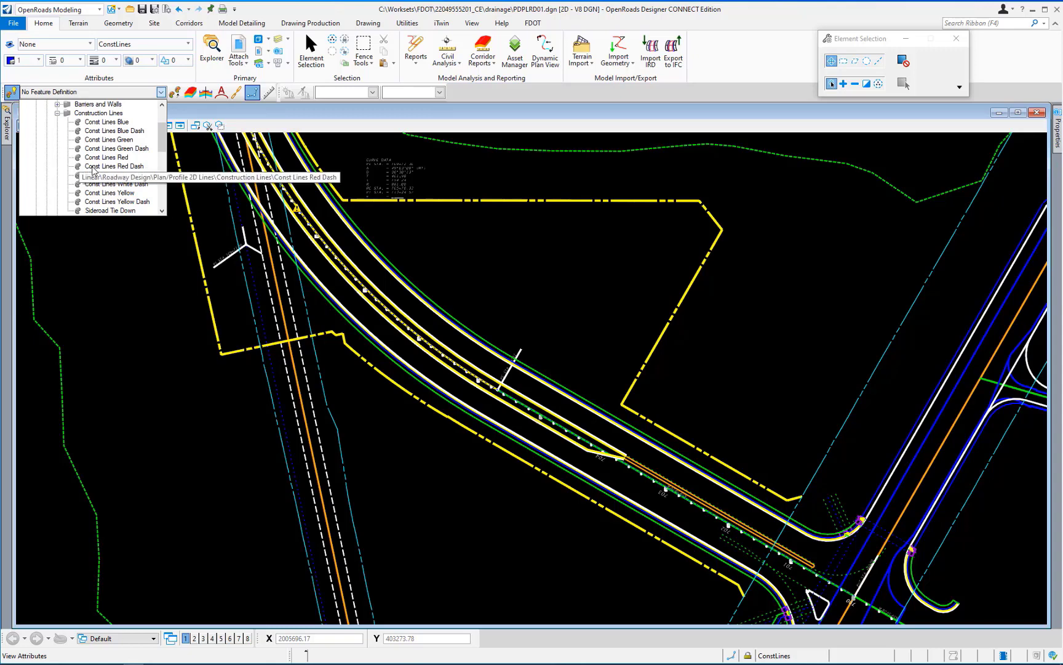
left_click(93, 166)
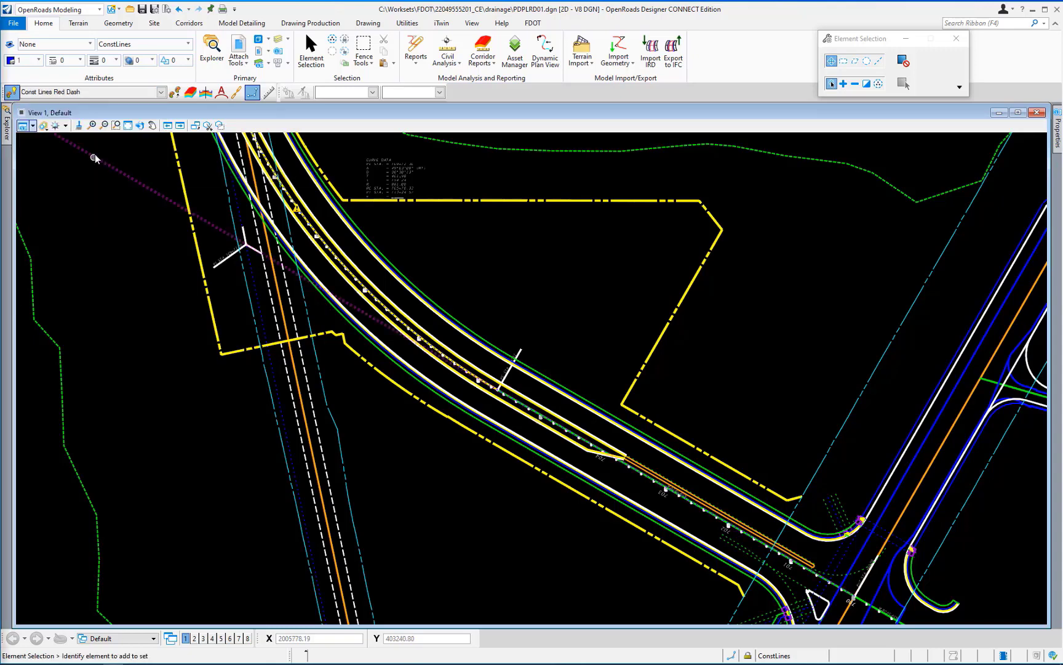
Step: Start a Single Offset Partial from the curved connector road's centerline alignment with the offset locked at 90.00
left_click(118, 23)
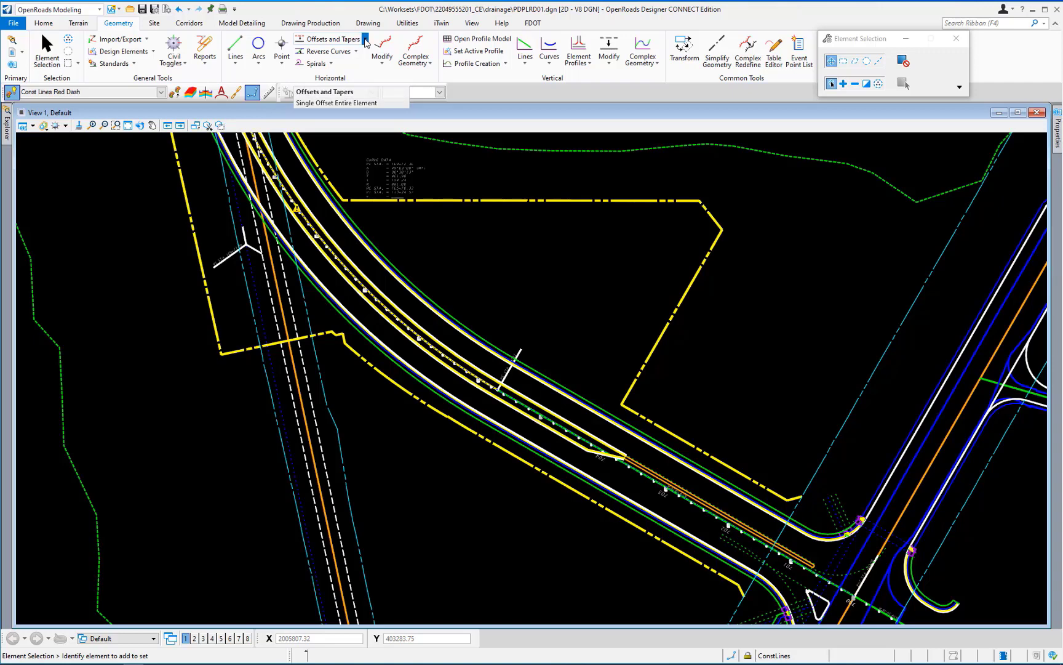
left_click(365, 40)
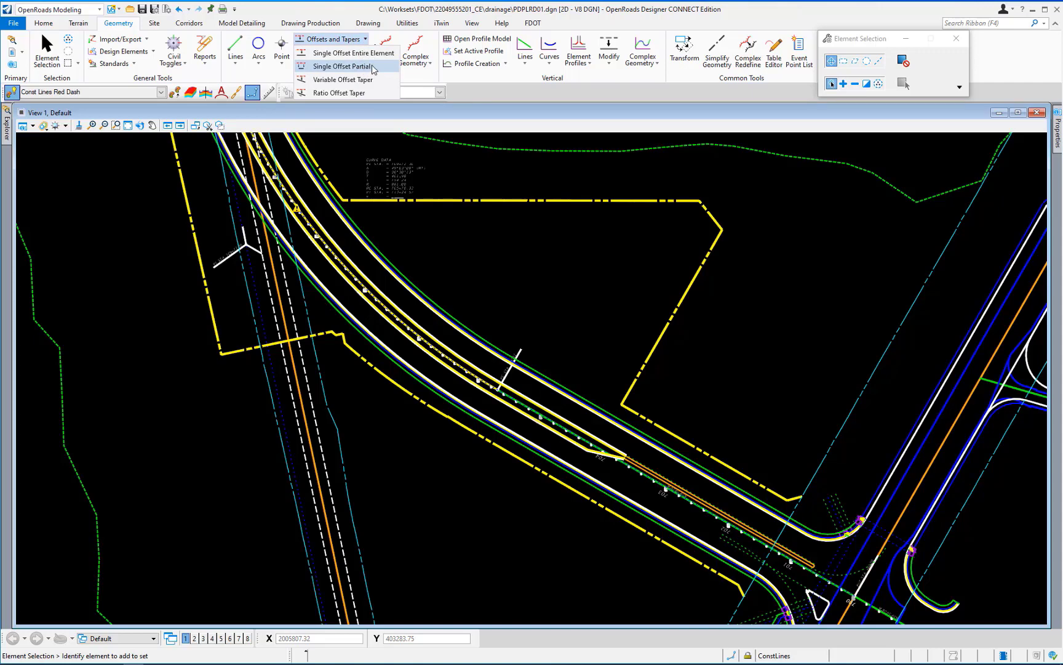
left_click(373, 67)
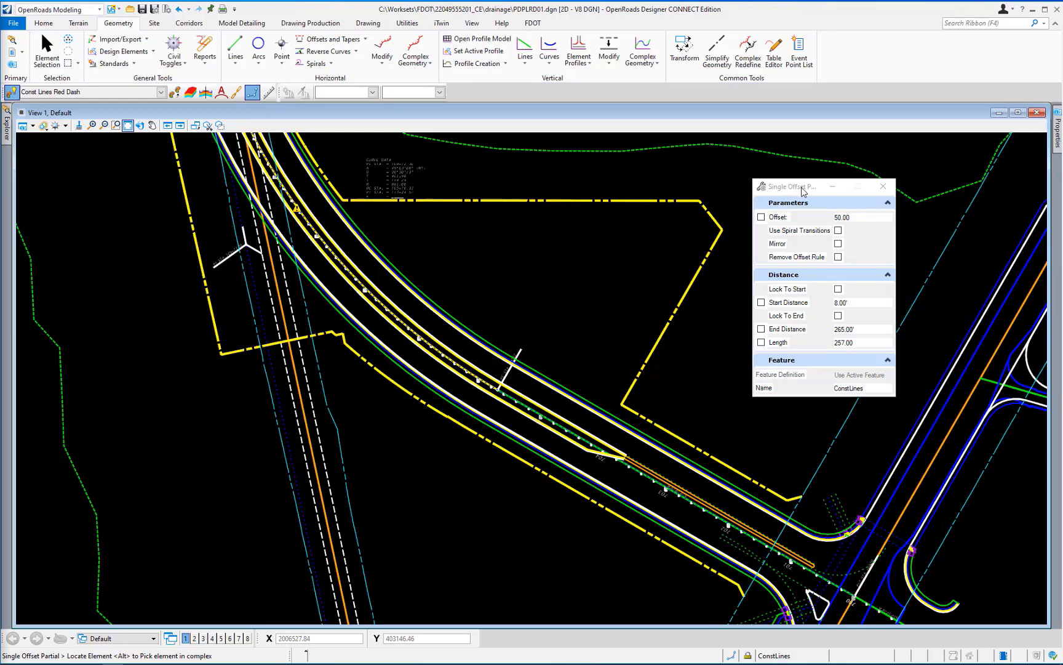
left_click(762, 217)
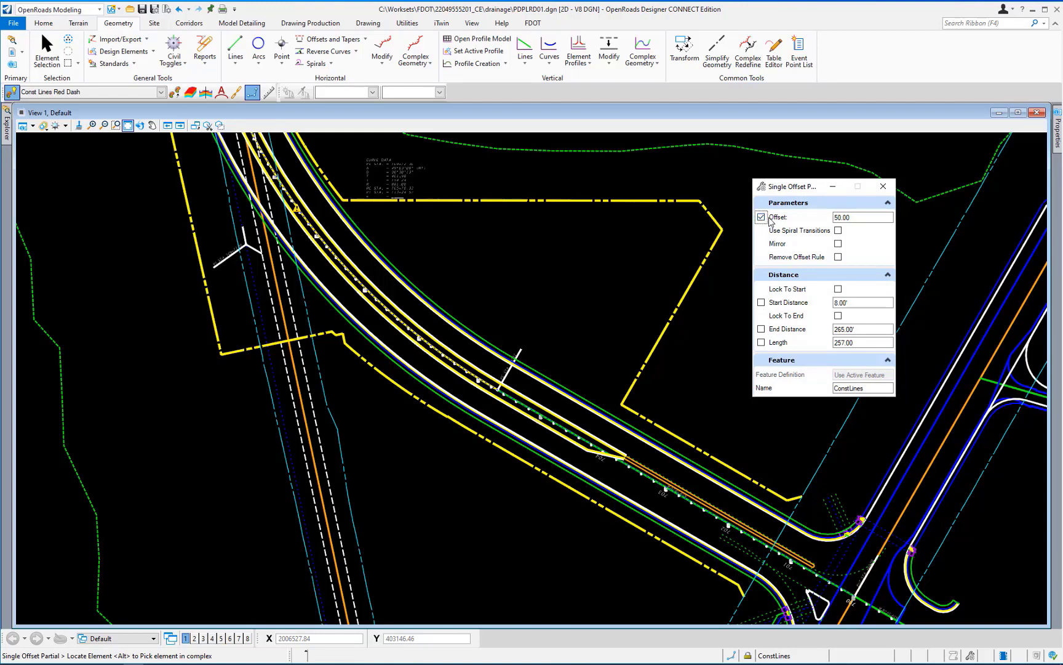
double_click(853, 217)
type("80.00")
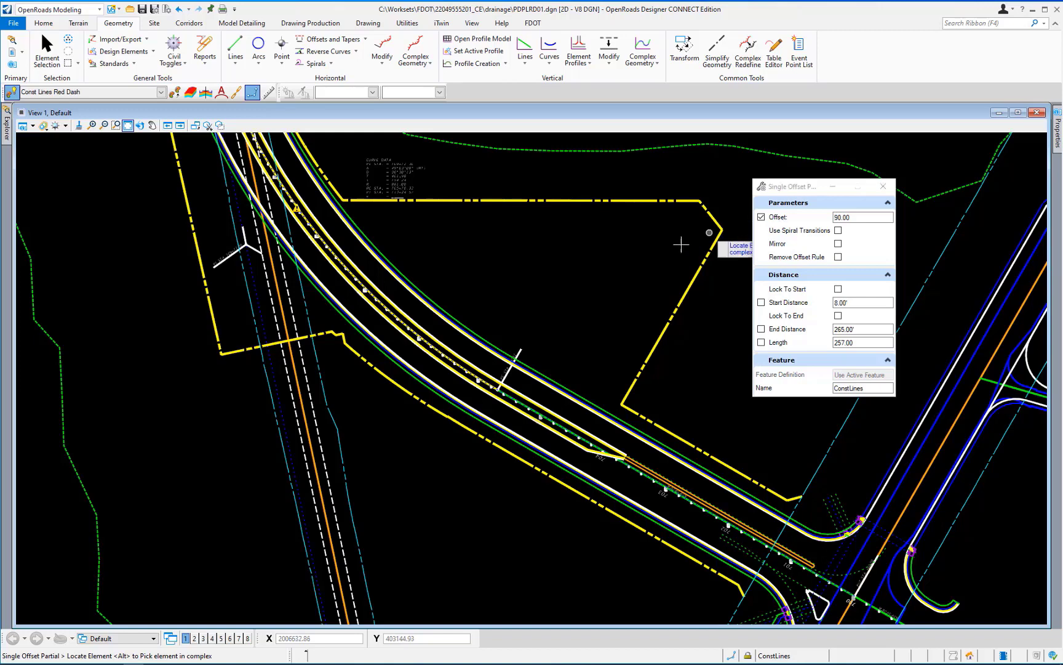
left_click(536, 409)
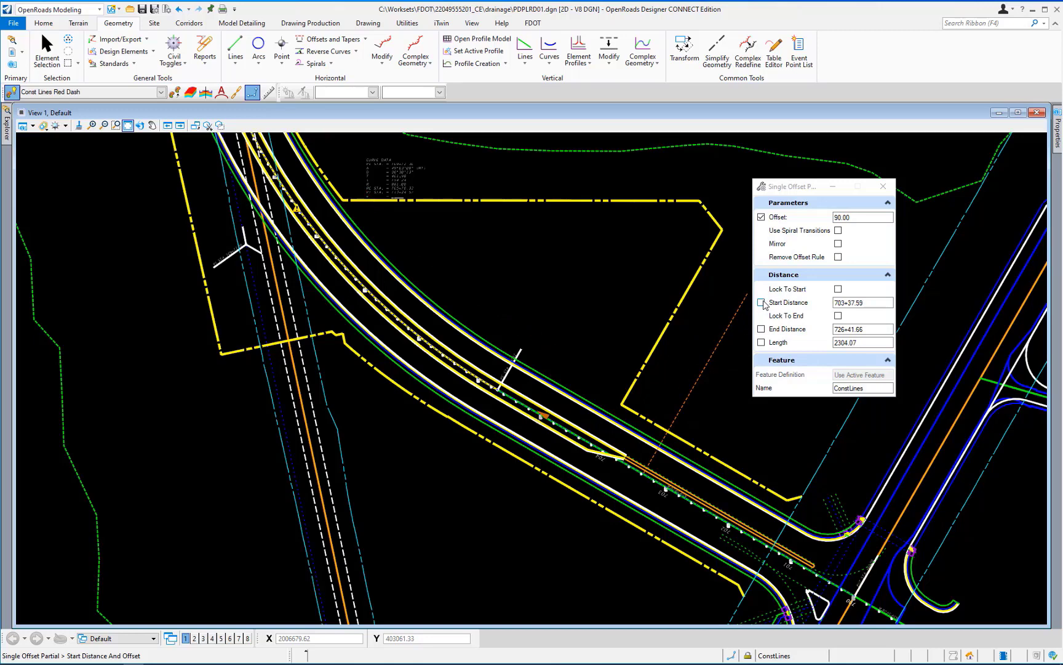
Step: Lock the partial offset's start distance at 704+40.00 and its end distance at 708+60.00
left_click(762, 303)
left_click(861, 303)
type("70440")
key("Return")
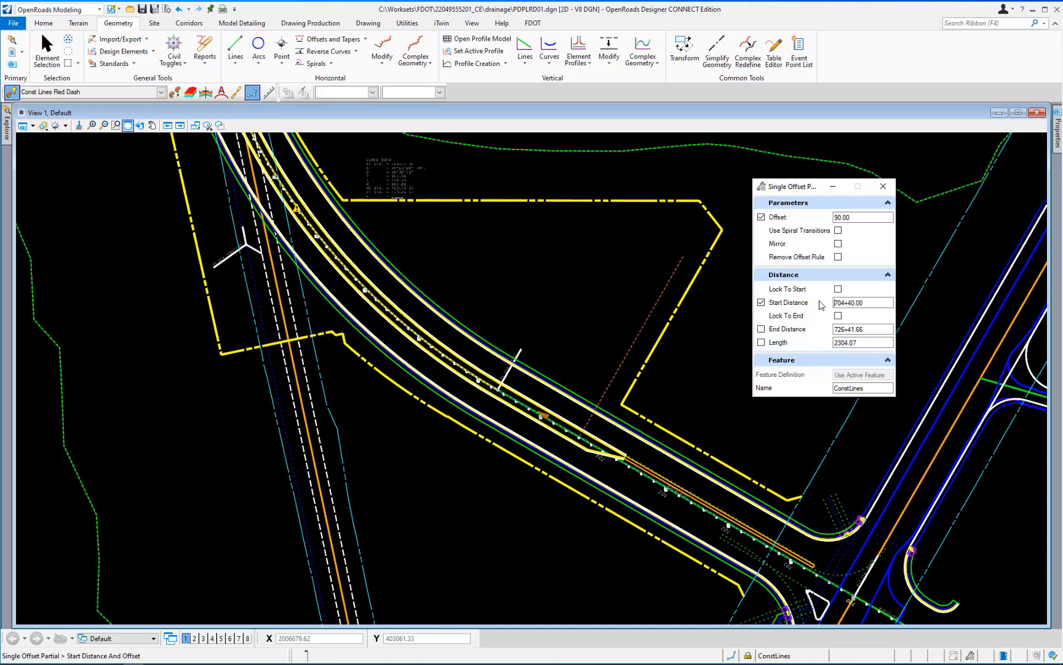
left_click(762, 330)
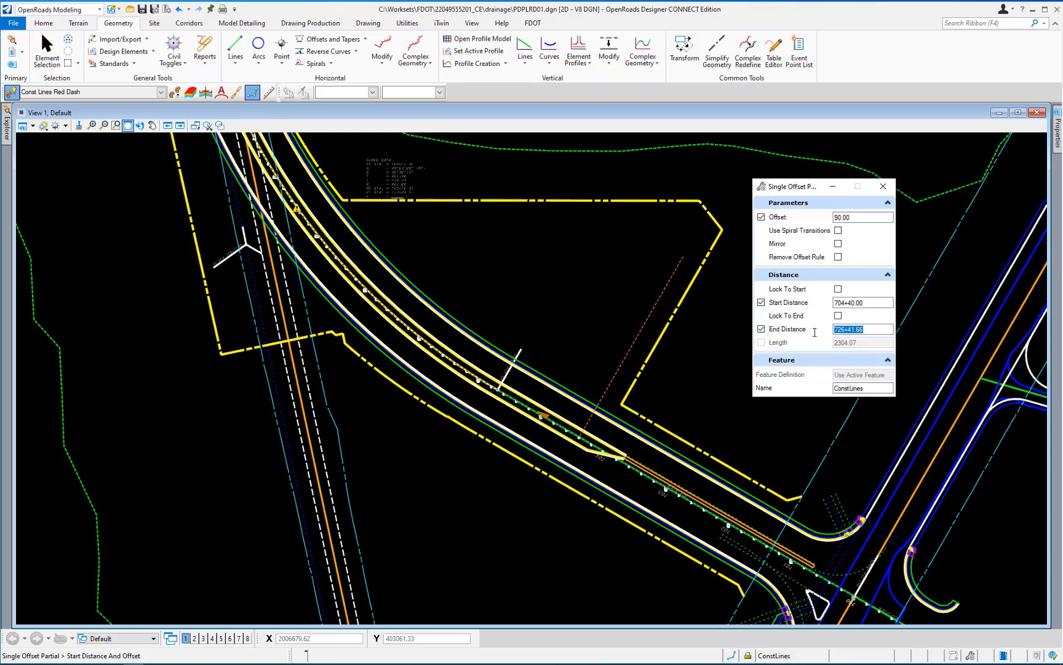
type("708+60")
Step: Name the offset PondCntl1 and place it on the north side of the connector road without mirroring
left_click(836, 388)
left_click_drag(871, 390, 825, 390)
type("PondCntl1")
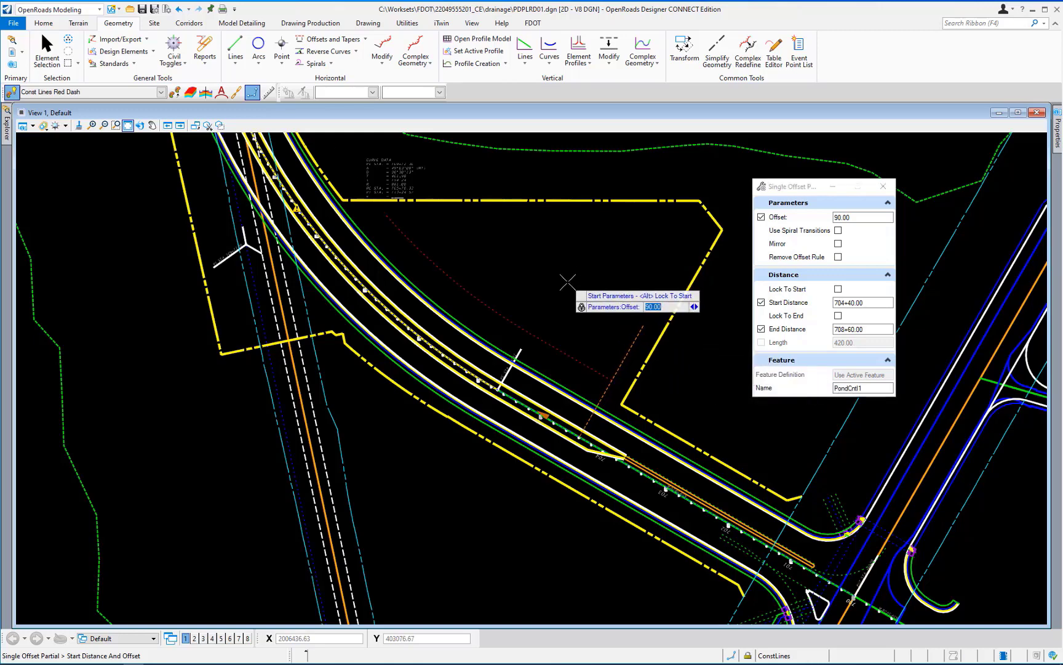
left_click(568, 282)
left_click(568, 281)
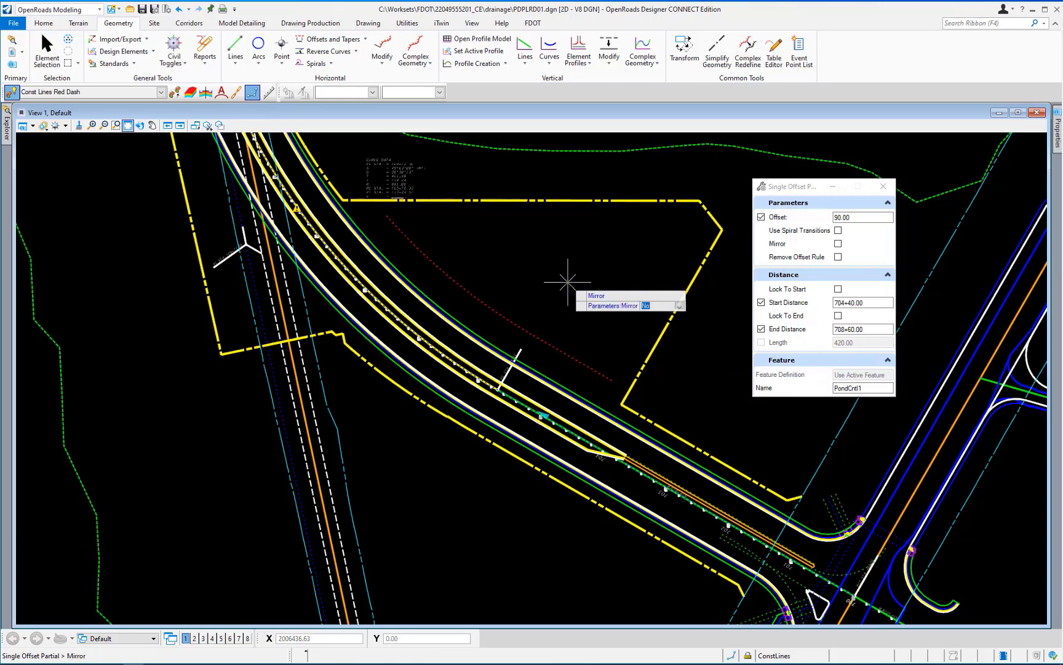
left_click(568, 282)
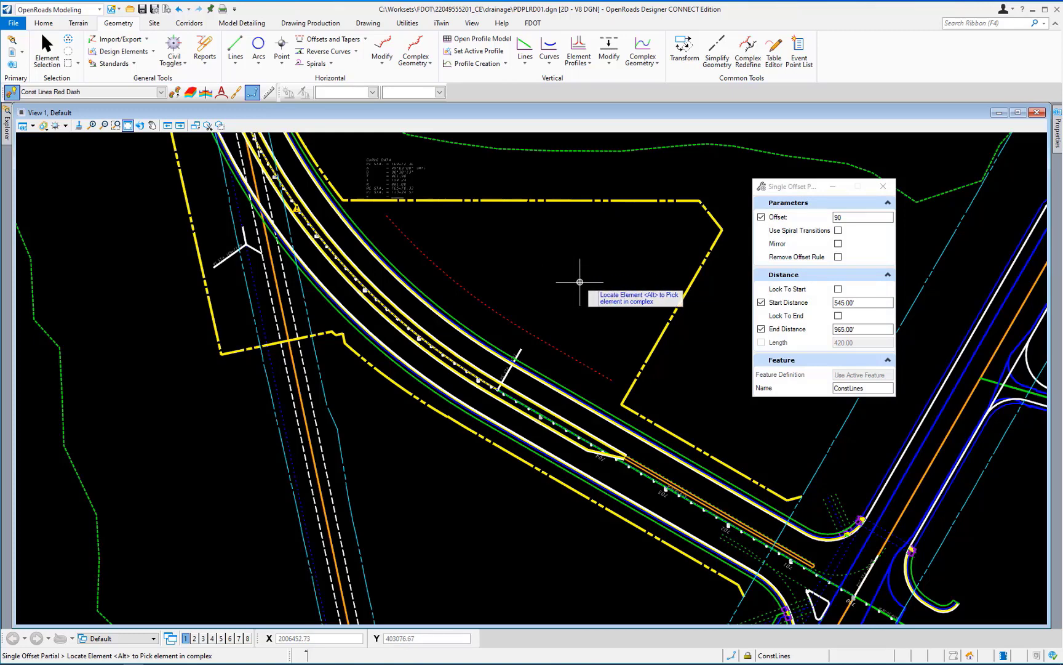
Step: Start a second partial offset from the northern horizontal segment of the yellow dash-dot boundary with the offset locked at -50.00
double_click(859, 217)
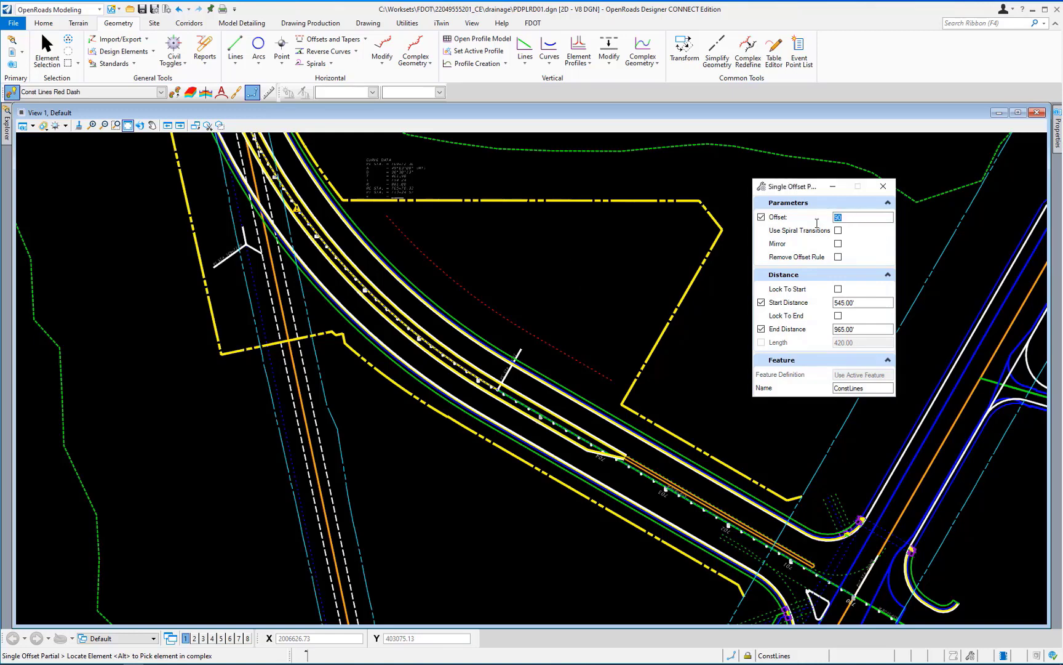
type("-50")
key("Return")
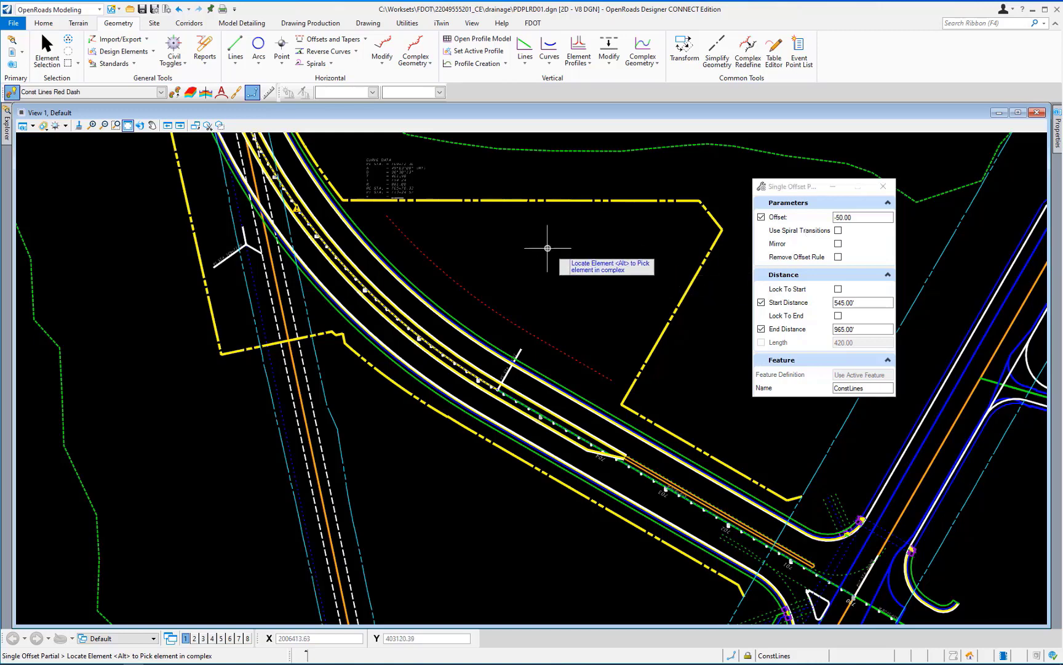
left_click(517, 200)
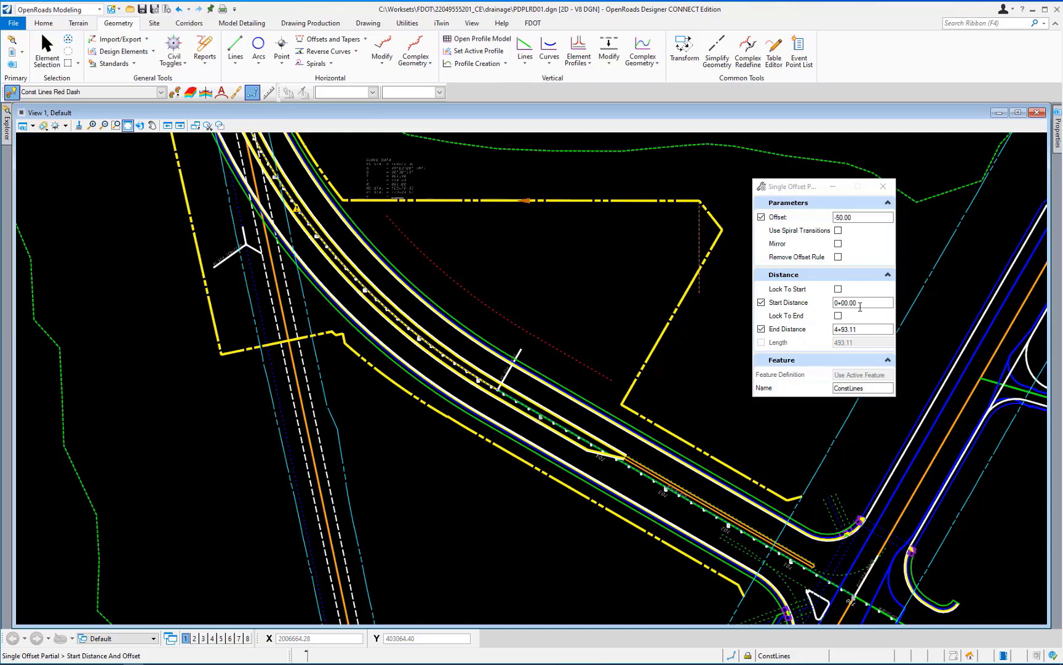
Step: Lock the second partial offset's start distance at 0+16.00 and its end distance at 4+20.00
left_click_drag(860, 306, 835, 304)
type("16")
key("Return")
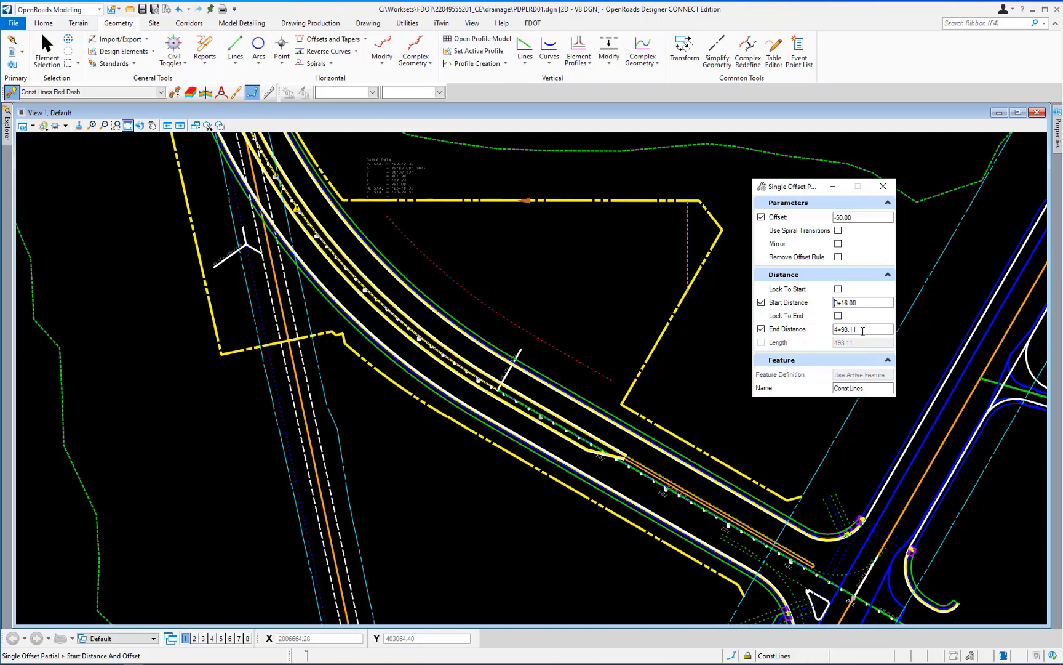
key("BackSpace")
key("BackSpace")
key("BackSpace")
key("BackSpace")
key("BackSpace")
key("BackSpace")
type("+20.00")
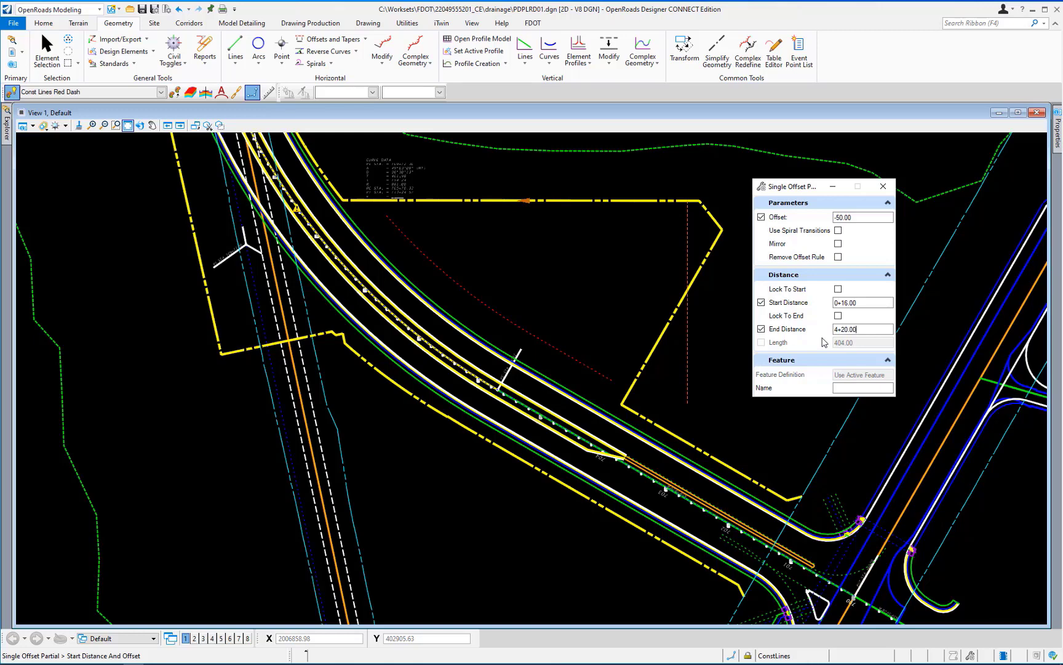
Step: Name the offset PondCntl2 and place it south of the northern boundary segment without mirroring
left_click(839, 387)
type("PondCntl2")
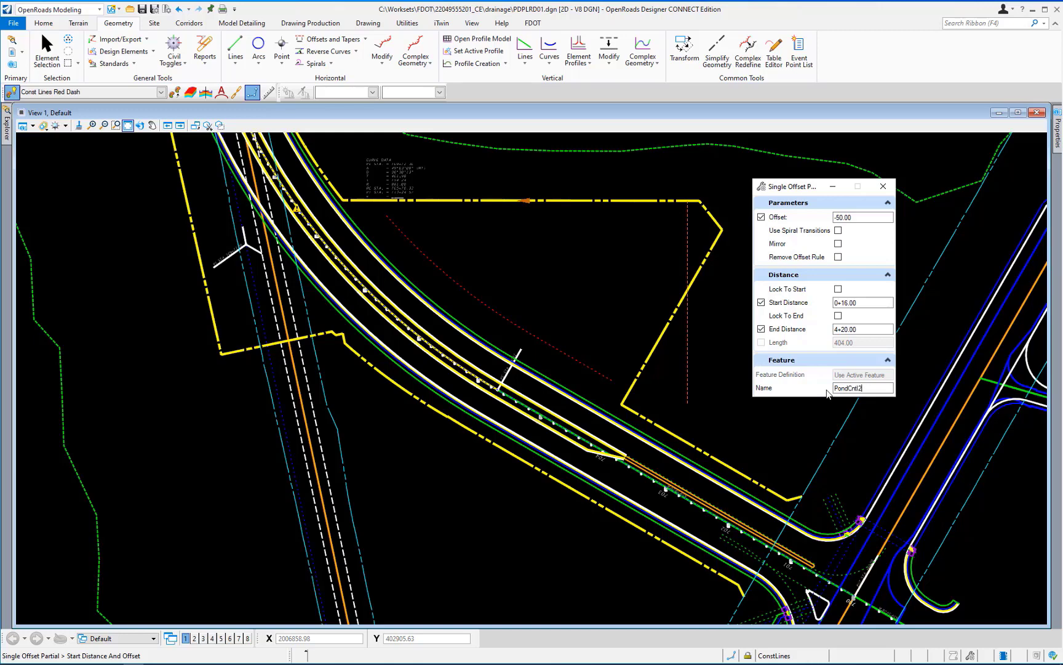
left_click(584, 283)
left_click(584, 283)
left_click(584, 283)
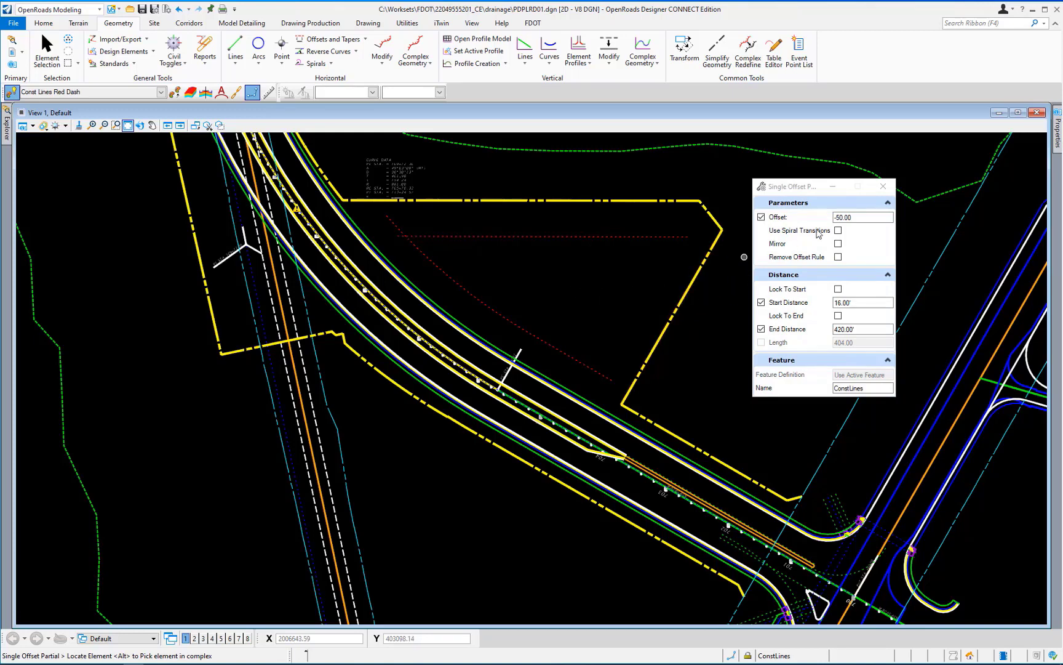
Step: Start a third partial offset from the long slanted eastern segment of the yellow dash-dot boundary with the offset locked at 50.00
double_click(835, 217)
type("50")
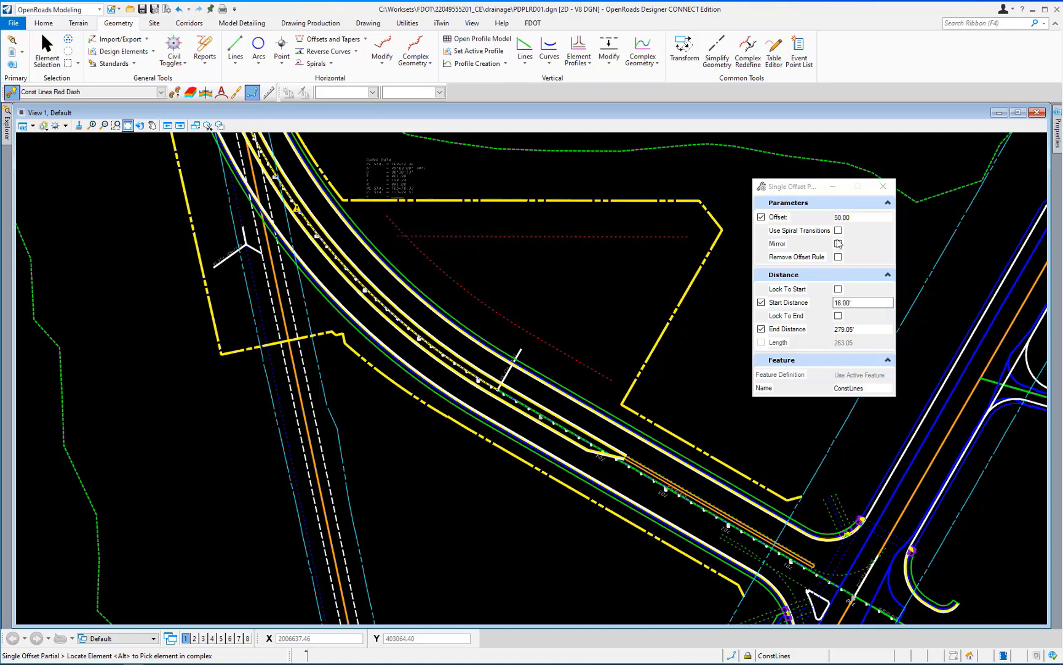
left_click(678, 307)
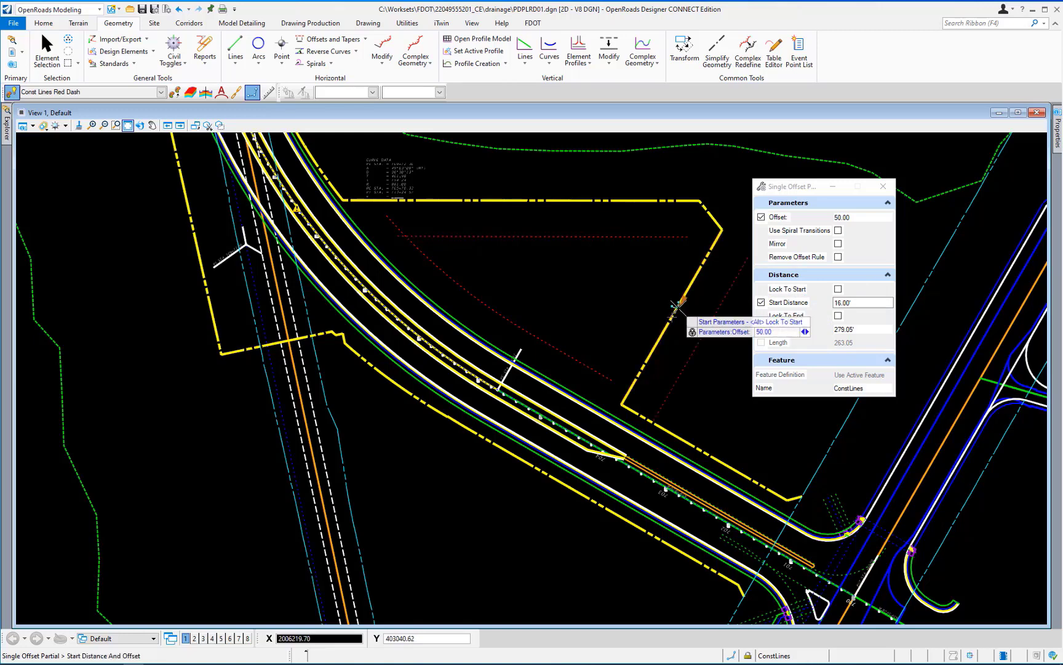
Step: Lock the third partial offset's start distance at 0+08.00 and its end distance at 2+65.00
left_click(861, 303)
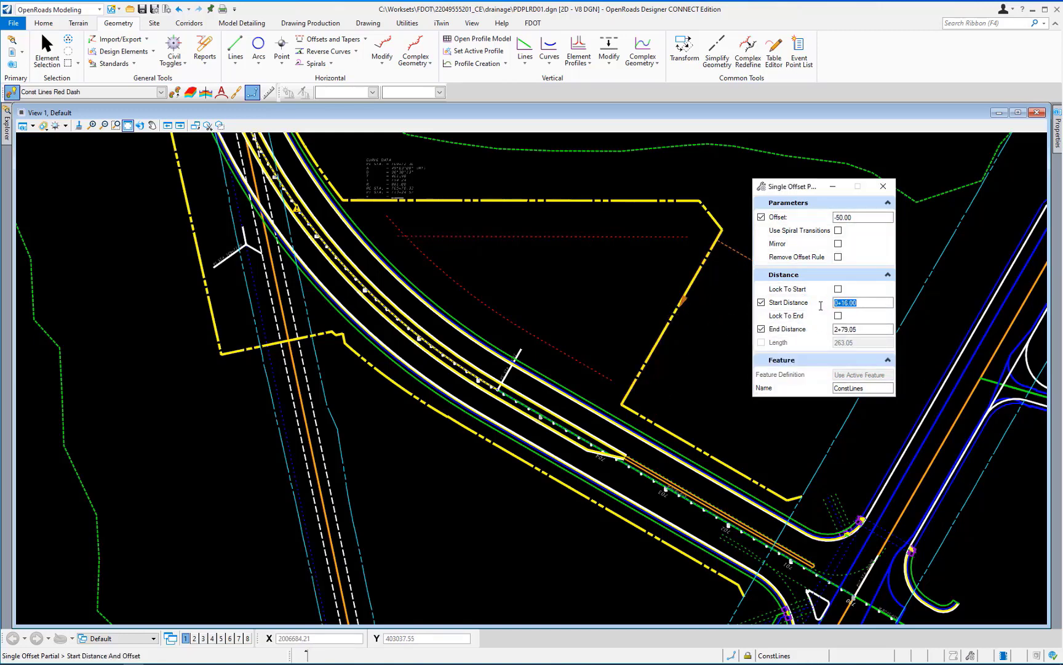
type("8")
key("Return")
left_click_drag(862, 330, 833, 331)
type("265")
key("Return")
Step: Name the offset PondCntl3 and place it on the inner, west side of the slanted boundary segment without mirroring
left_click_drag(867, 389, 818, 388)
type("PondCntl3")
key("Return")
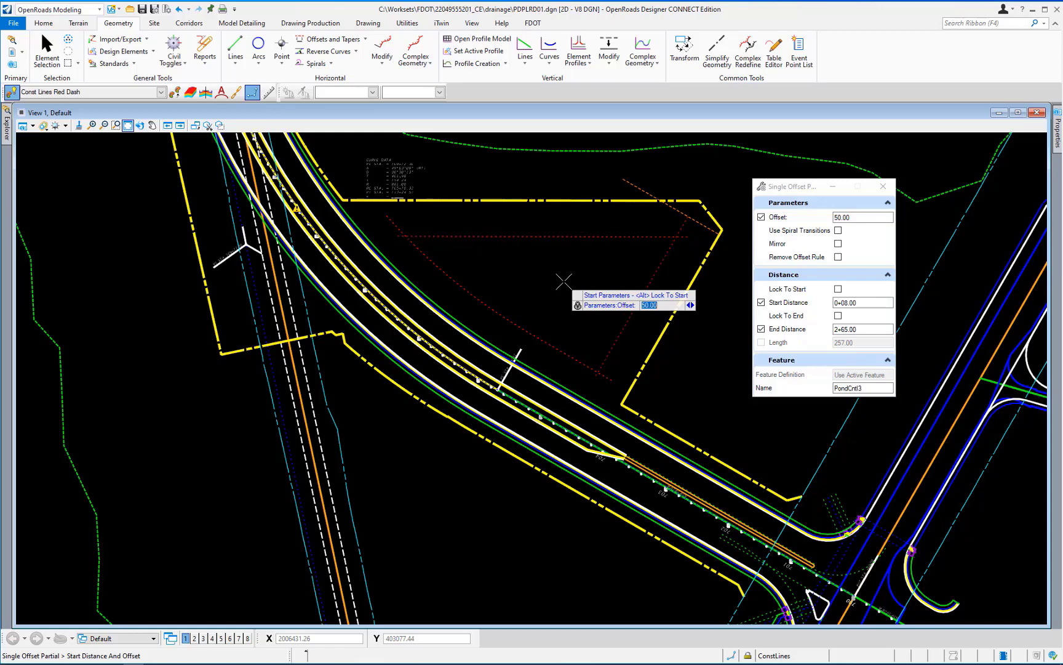
left_click(564, 282)
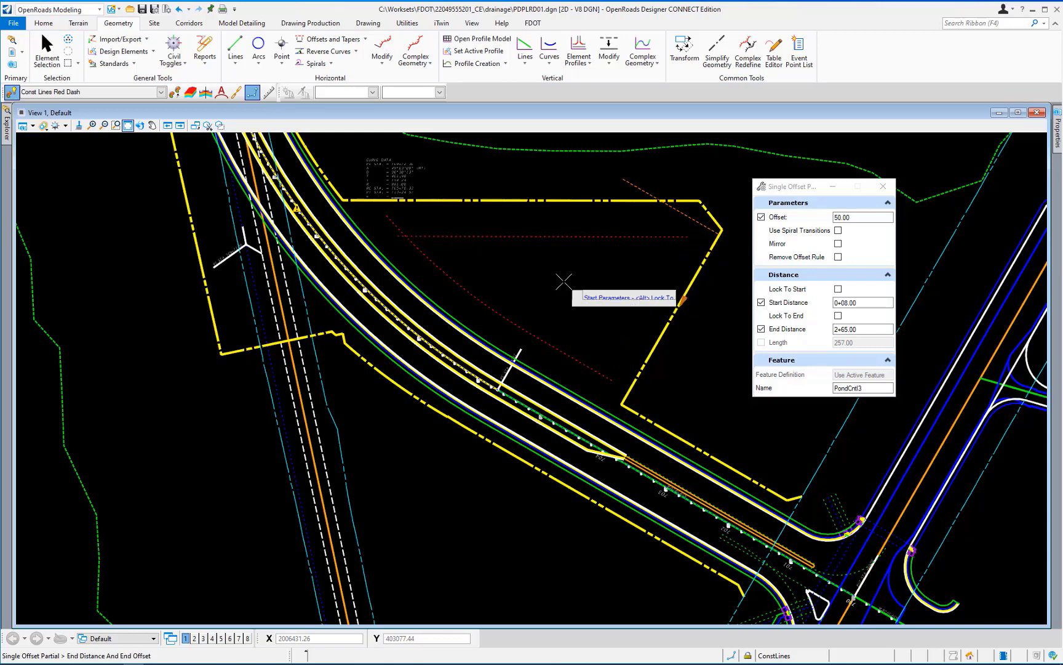
left_click(564, 282)
left_click(564, 282)
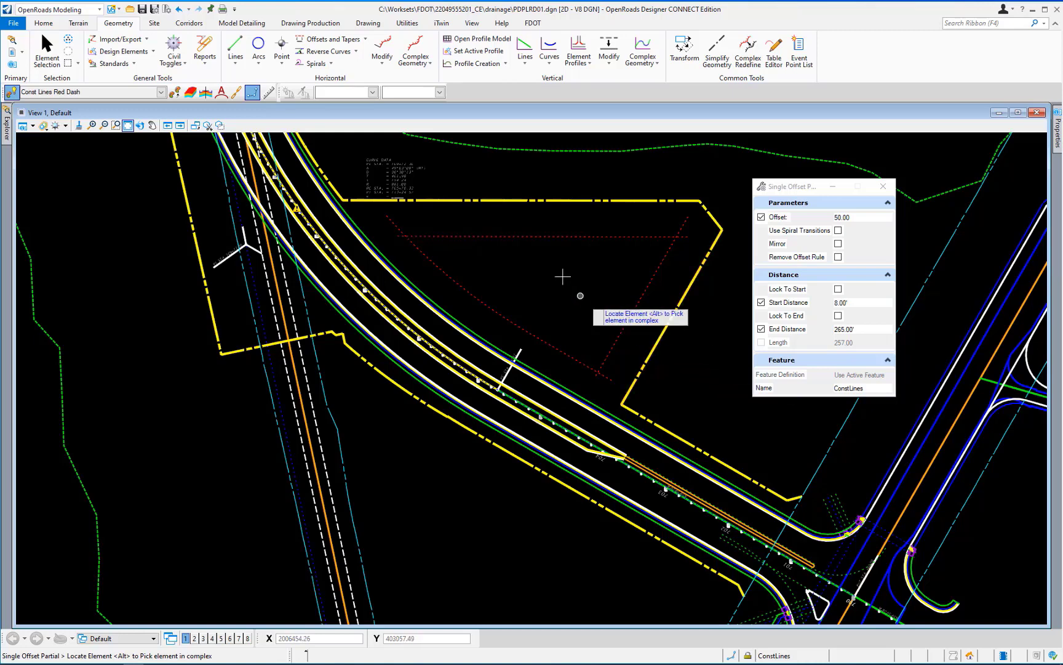
Step: Start a Simple Arc between elements with Trim/Extend set to Both and the radius locked at 25
left_click(261, 64)
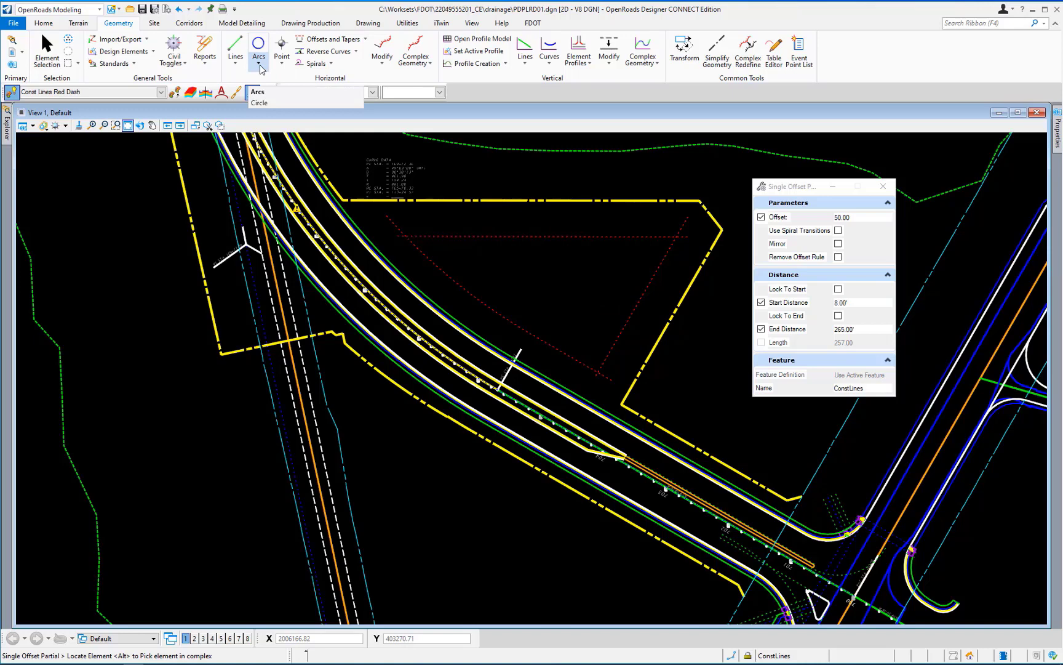
left_click(261, 67)
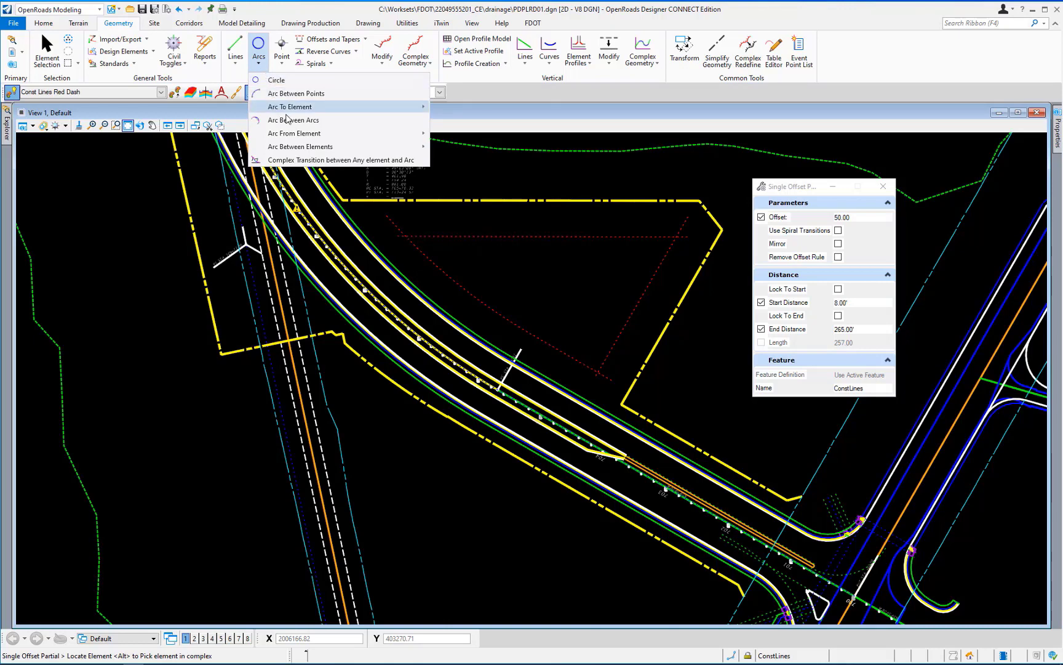
mouse_move(300, 148)
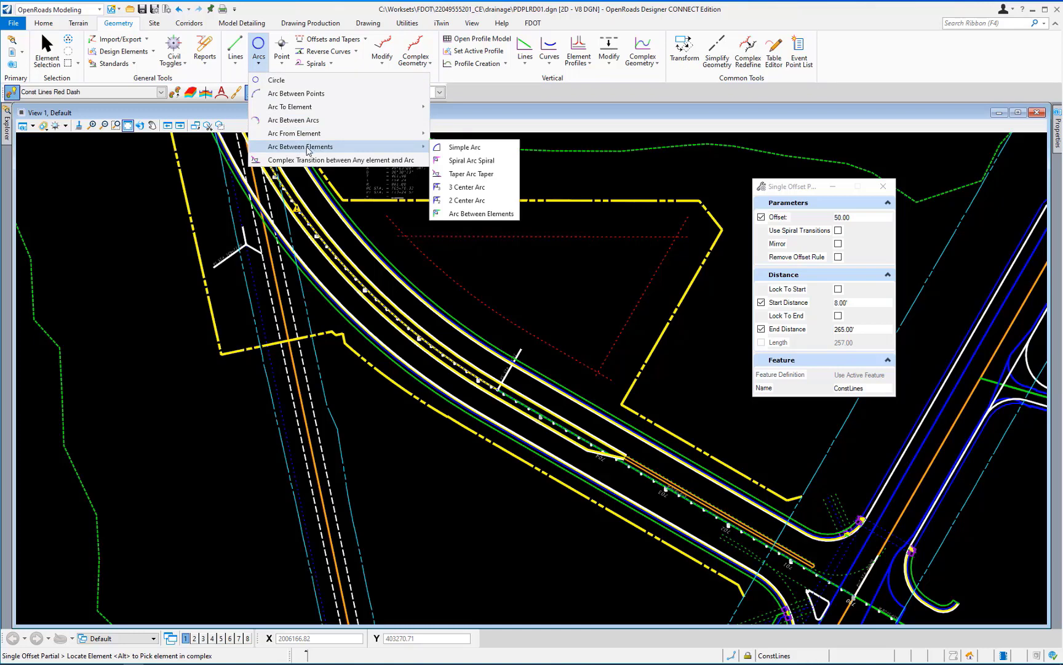
left_click(456, 152)
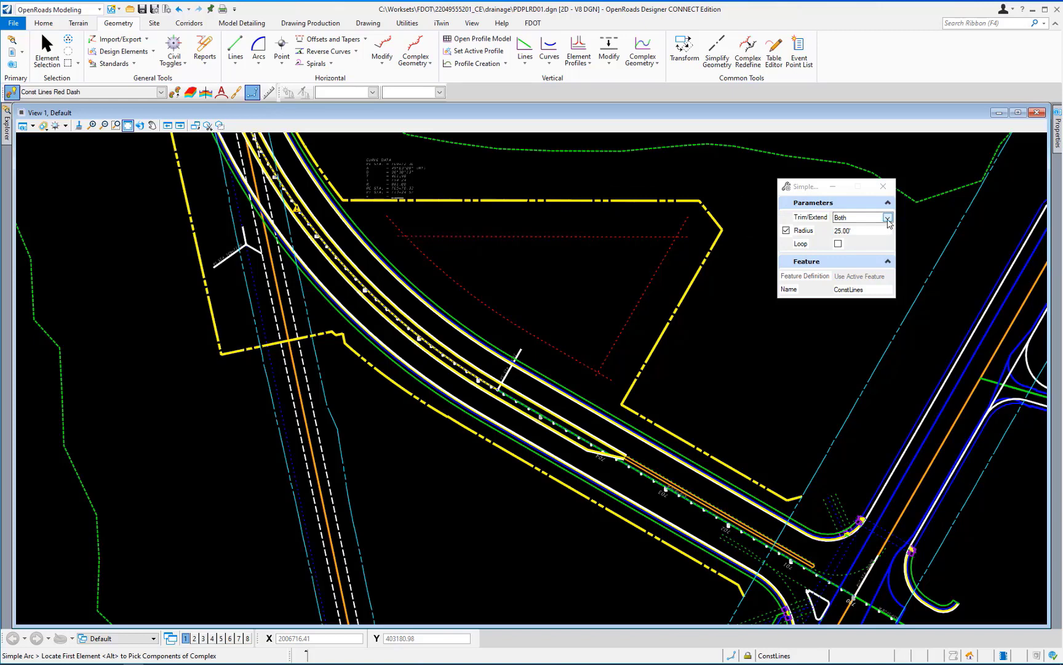
left_click(887, 218)
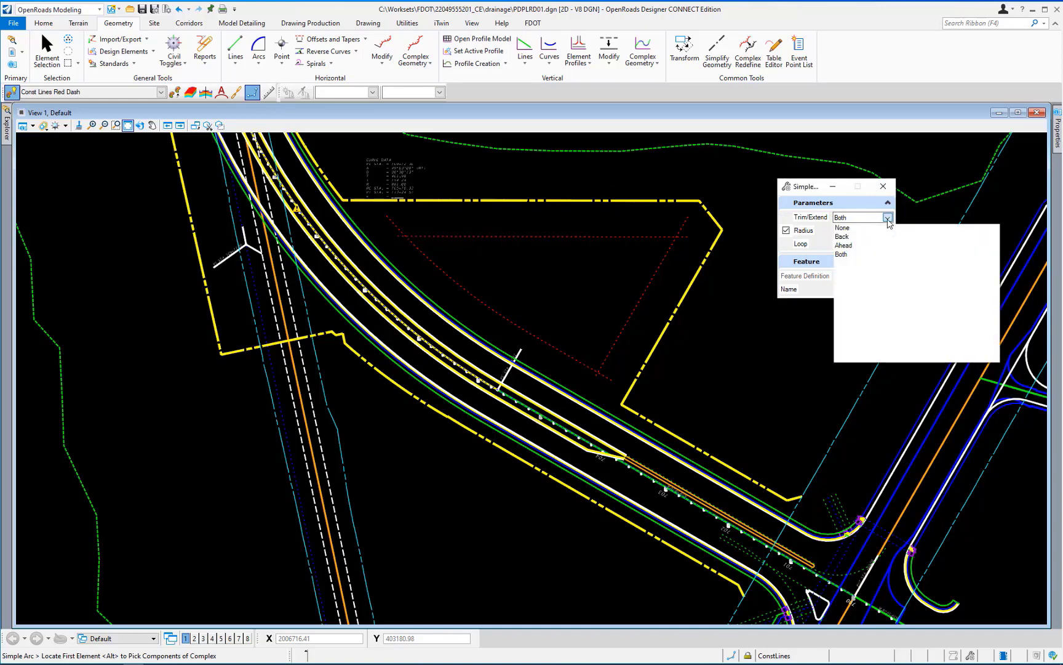
left_click(841, 254)
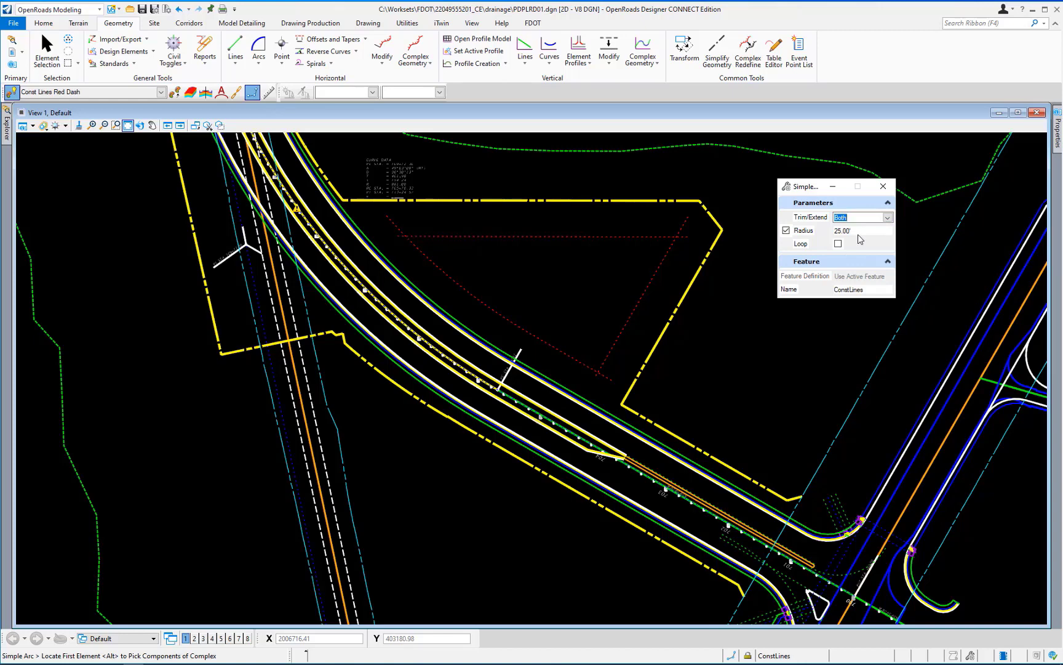
left_click(788, 235)
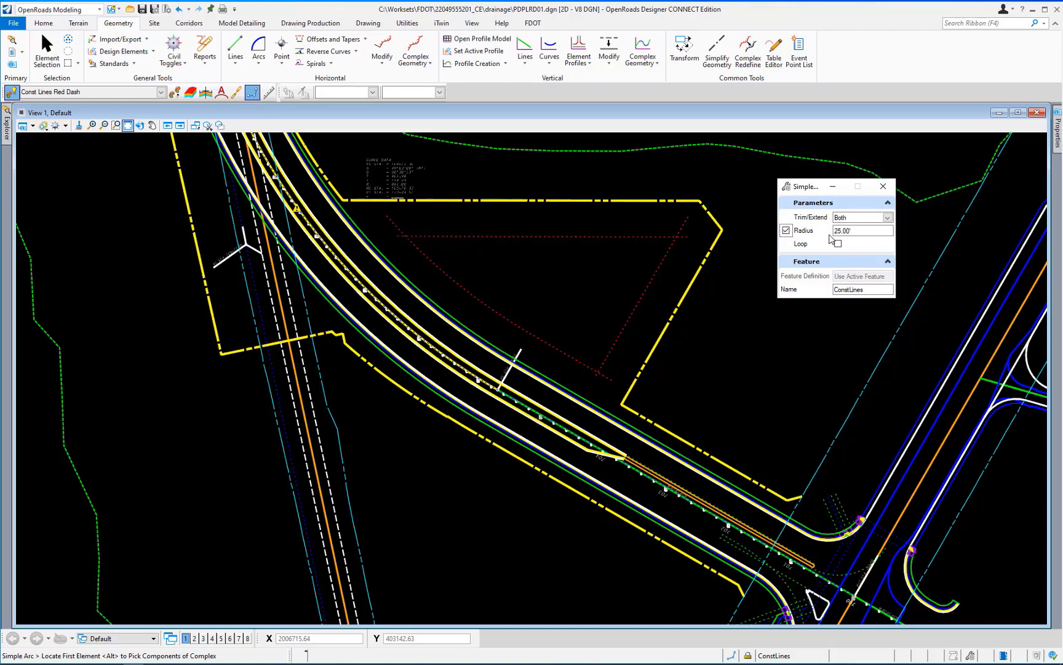
key("Tab")
type("25")
key("Return")
Step: Name the arc PondCntlArc1 and place it between the curved and northern red dashed lines, rounding the pond's northwest corner
double_click(871, 289)
type("PondCntlArc1")
left_click(463, 291)
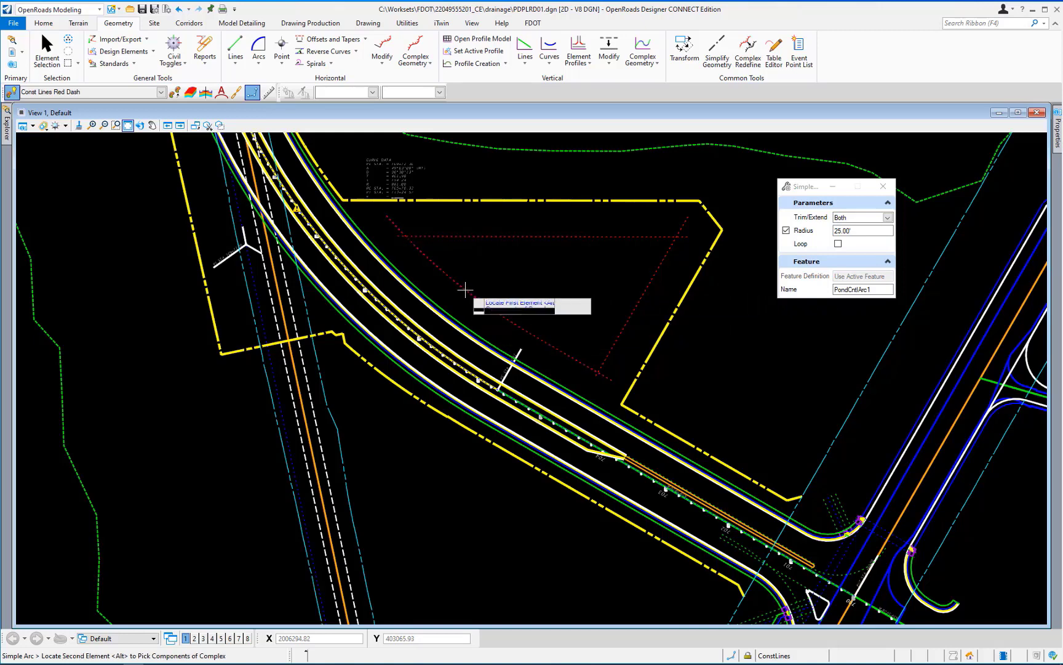
left_click(453, 235)
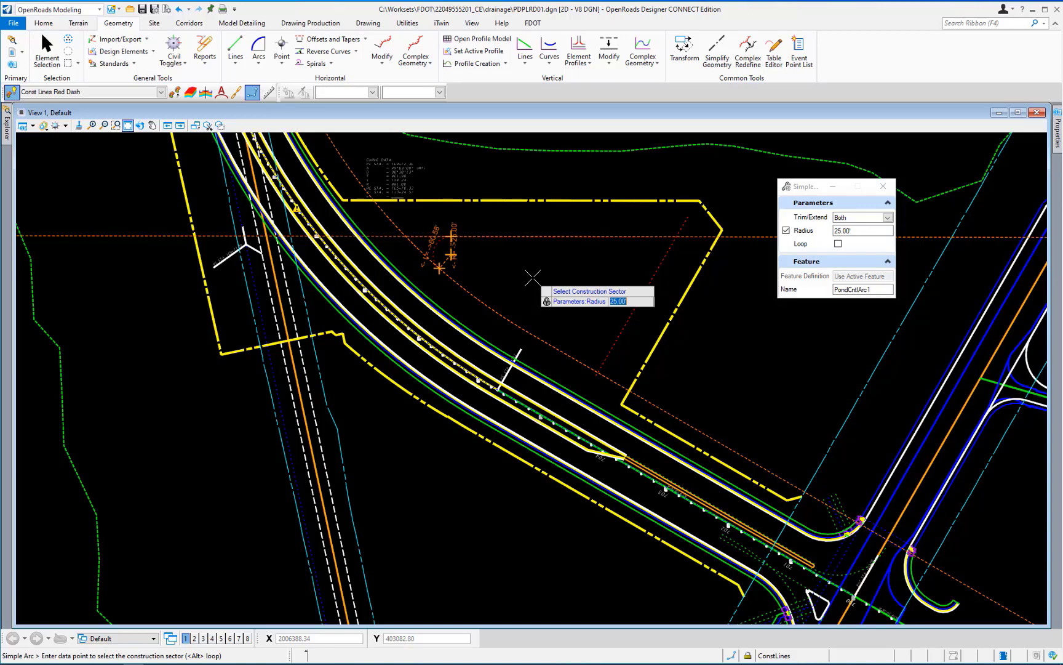
left_click(532, 277)
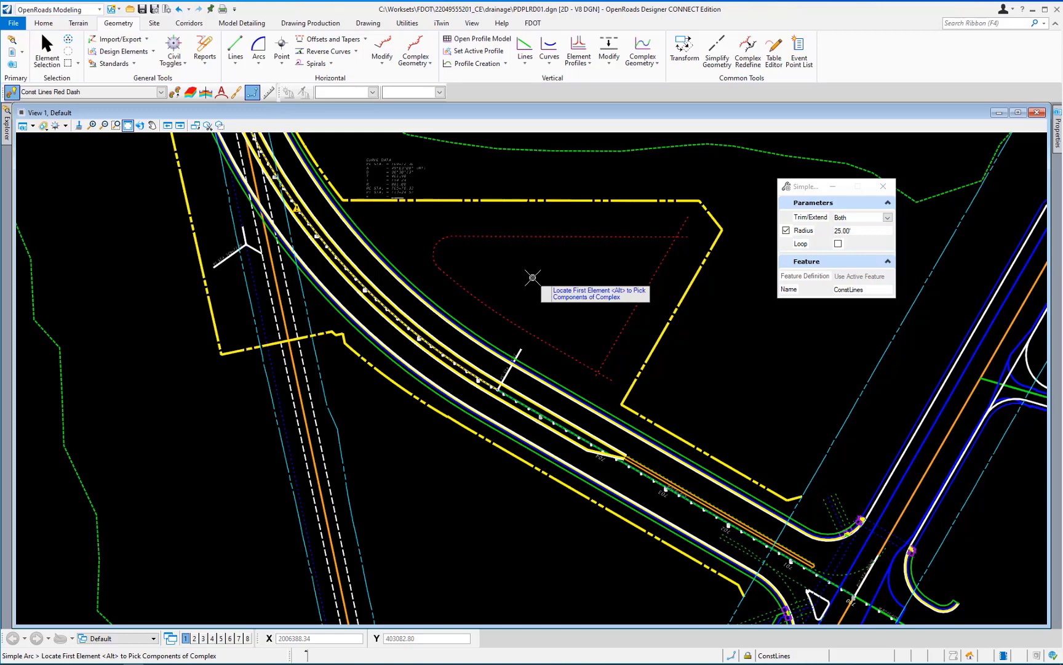
Step: Add a simple arc named PondCntlArc2 between the northern and slanted eastern red dashed lines at the pond's northeast corner
left_click(864, 290)
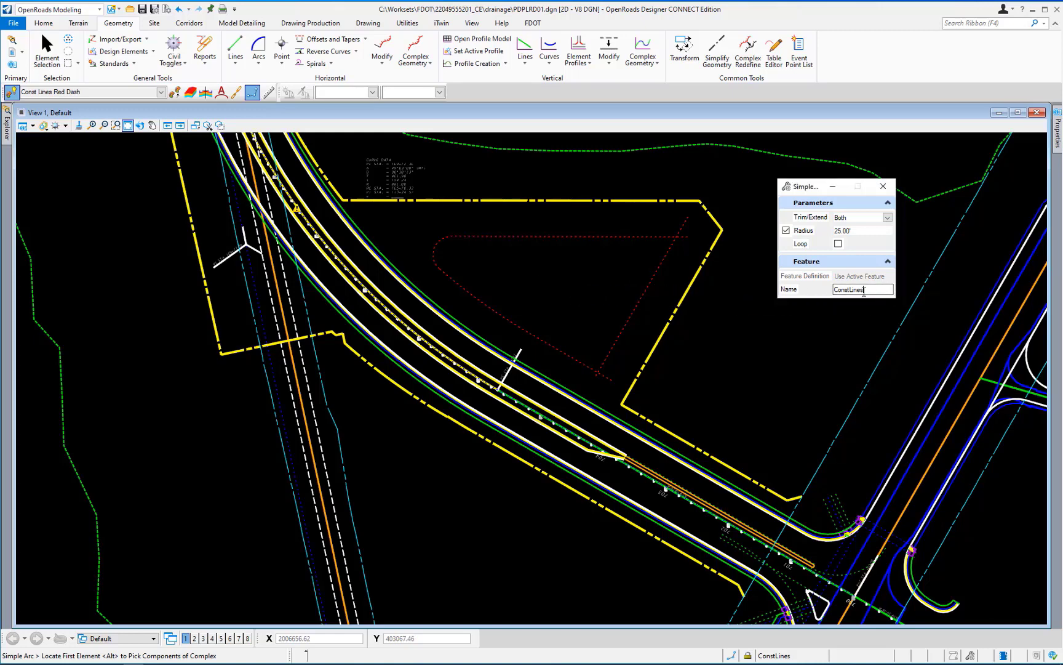
left_click_drag(864, 290, 826, 292)
type("PondCntlArc2")
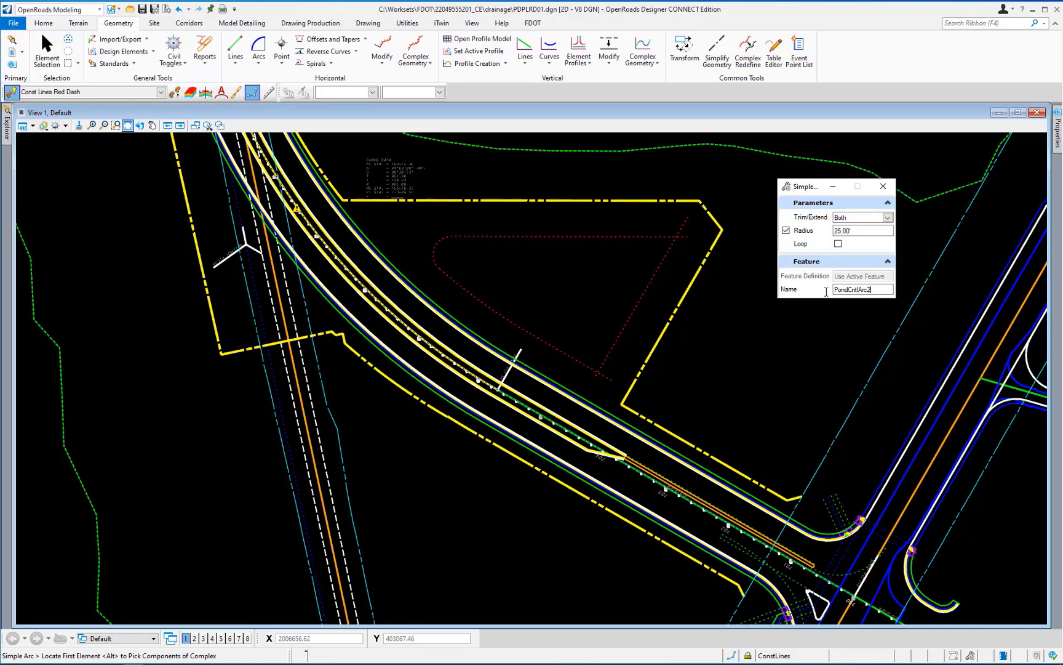
left_click(592, 236)
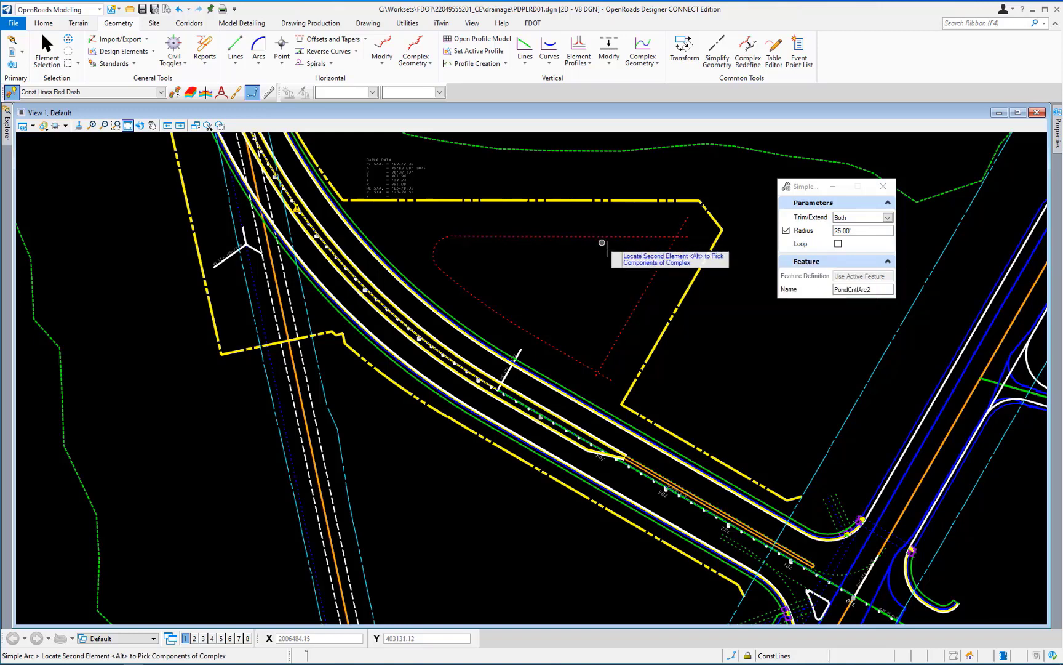
left_click(654, 278)
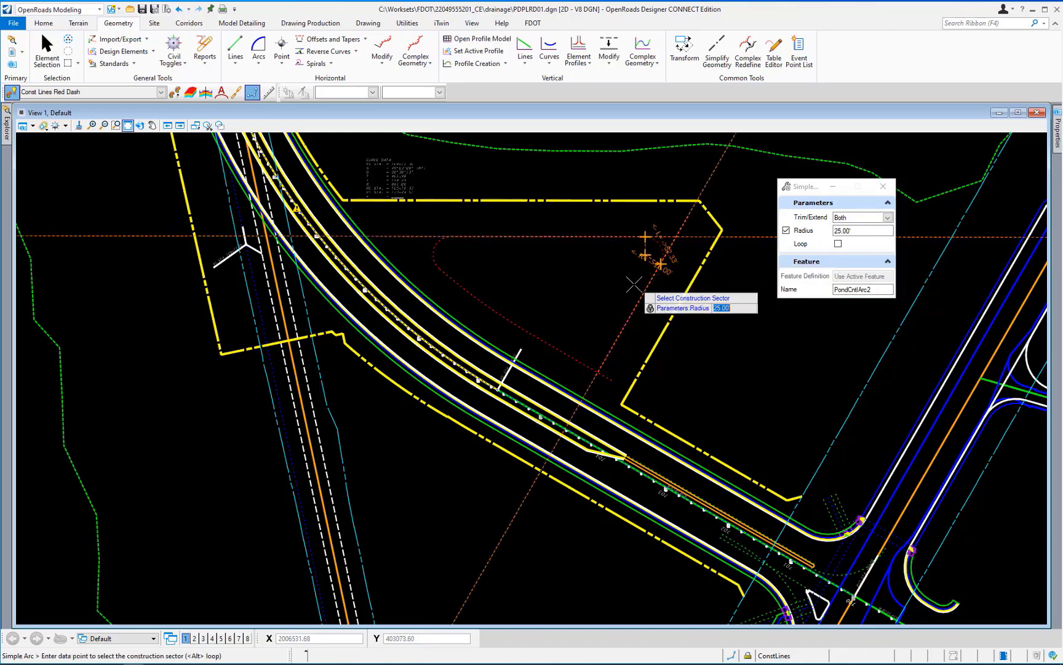
left_click(571, 281)
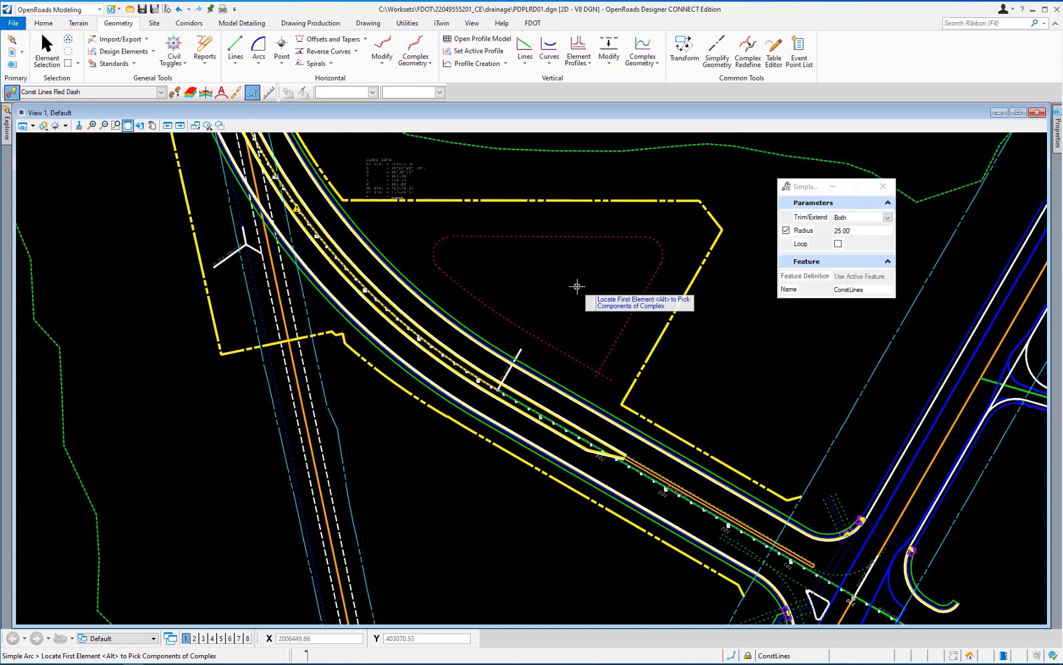
Step: Add a simple arc named PondCntlArc3 between the slanted eastern and curved red dashed lines at the pond's southern corner
left_click(876, 289)
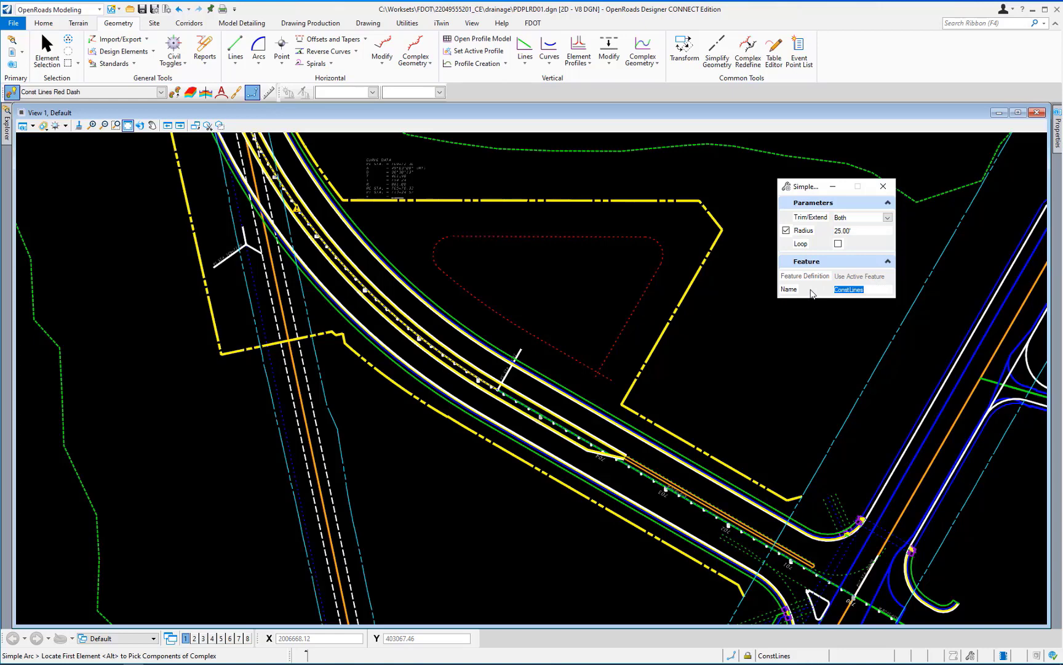
type("PondCntlAr")
type("c3")
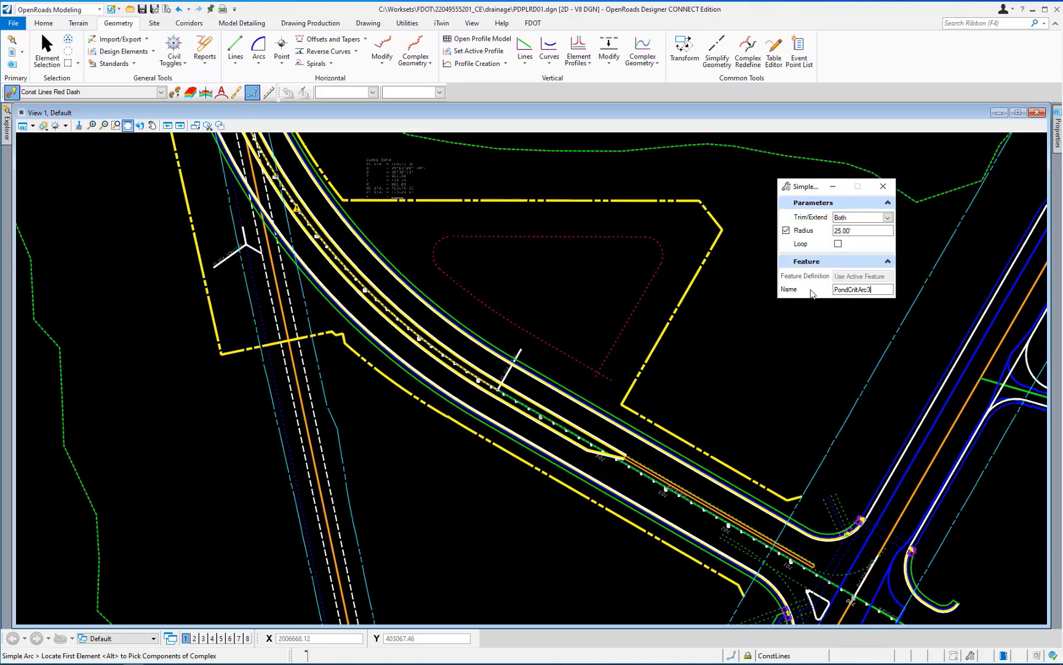
left_click(629, 307)
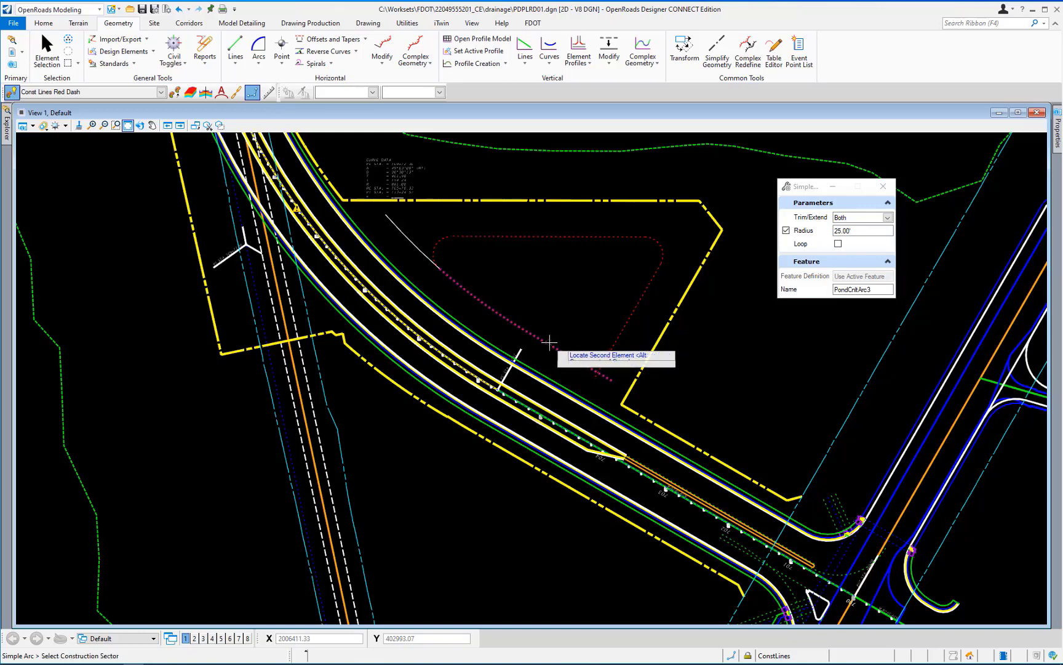
left_click(557, 346)
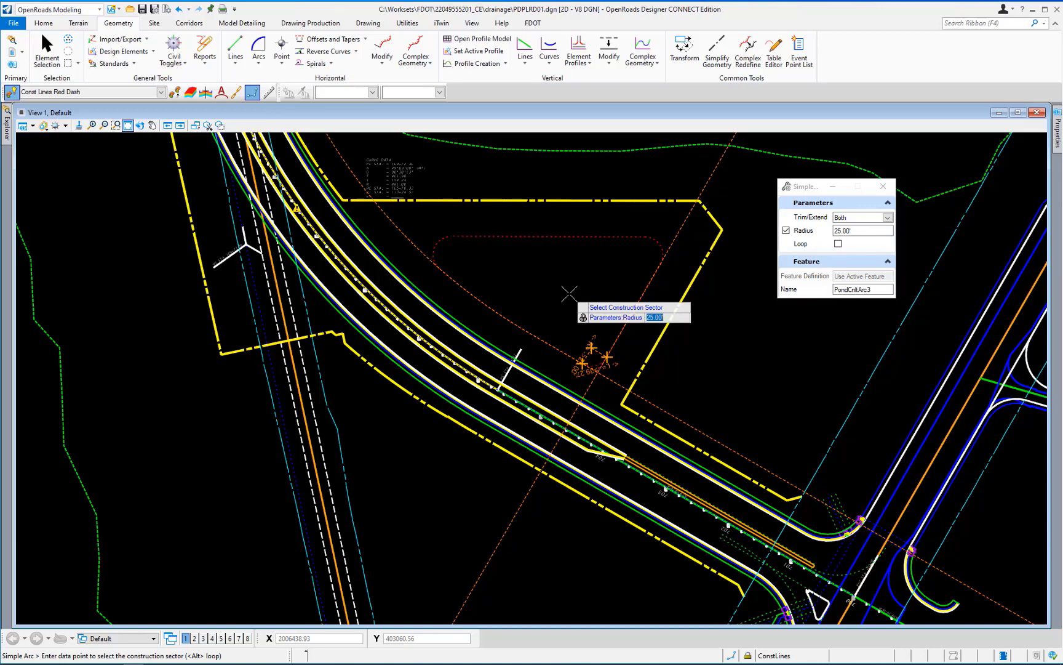
left_click(569, 293)
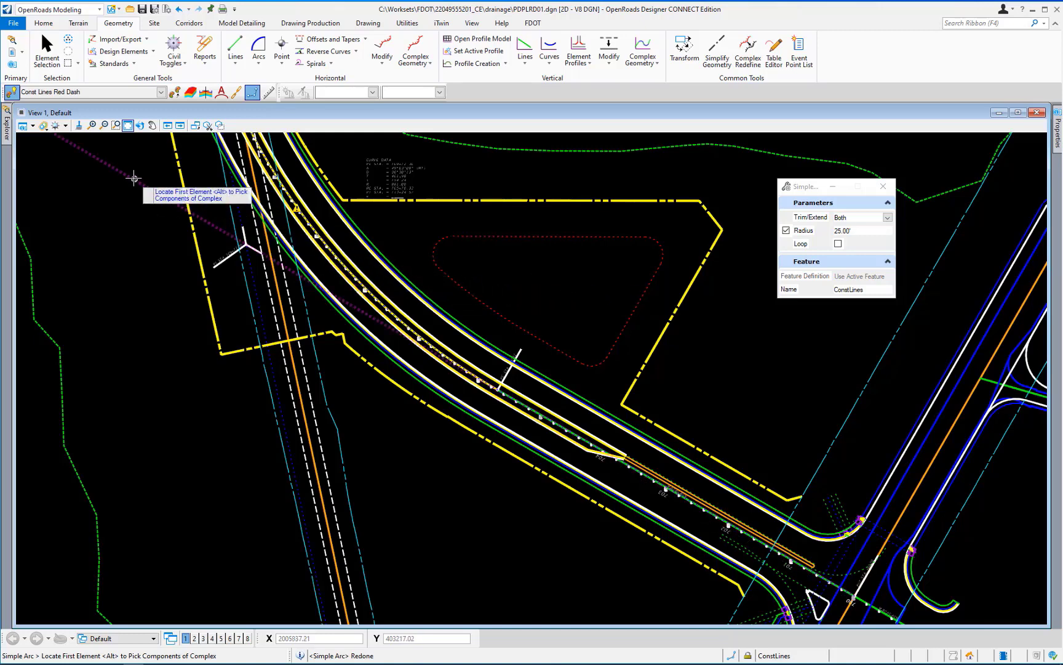
Step: Change the active feature definition to Pond Control from the Ponds group of the Plan/Profile 2D Lines
left_click(160, 92)
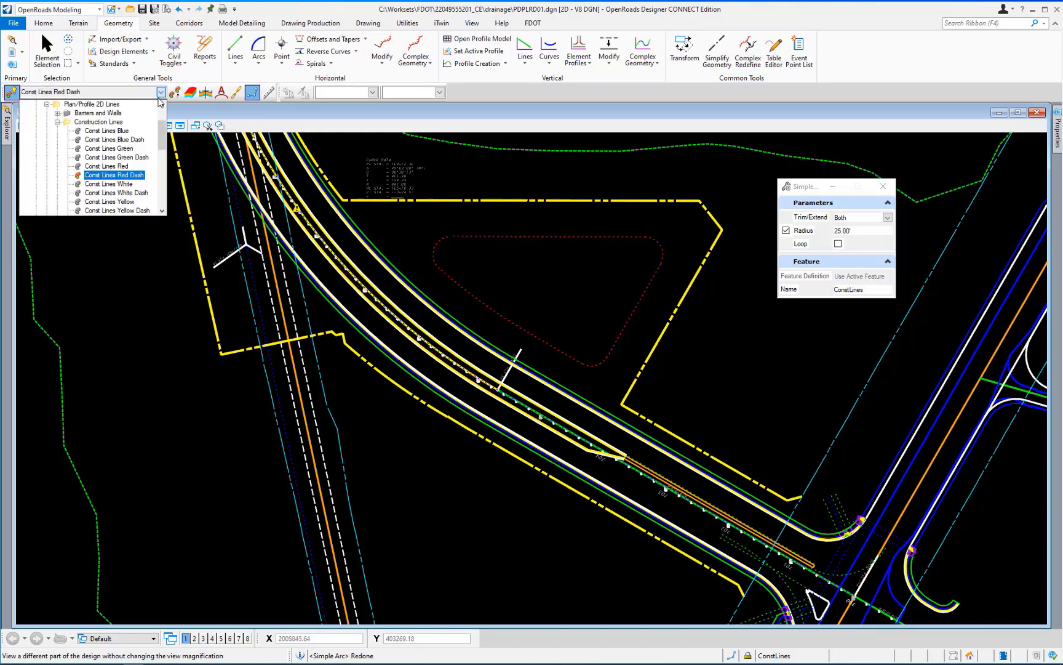
left_click(57, 121)
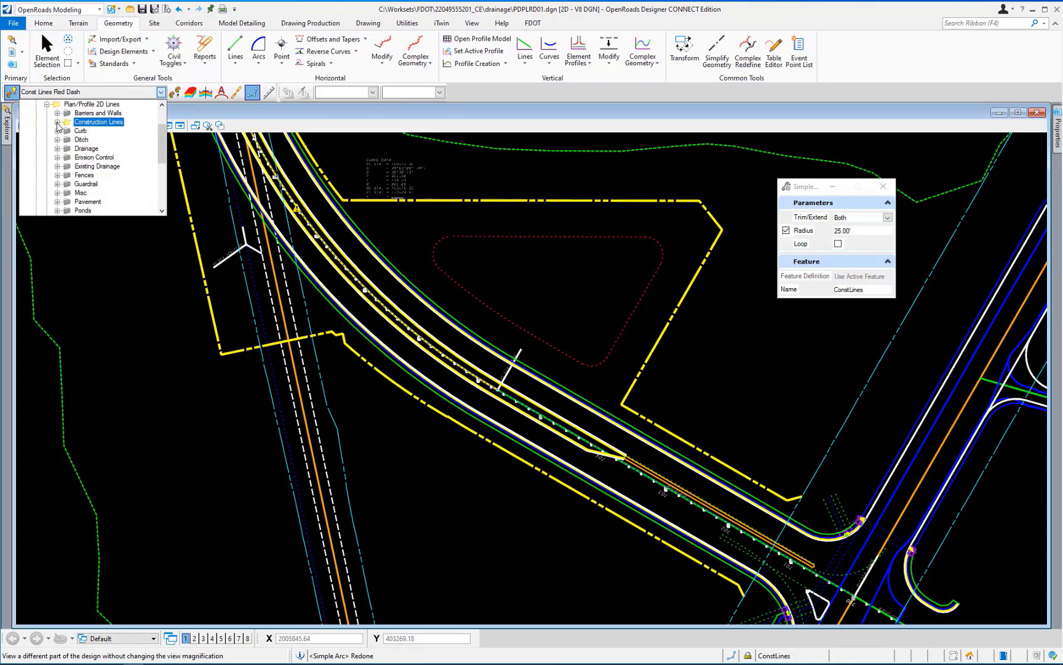
left_click(57, 210)
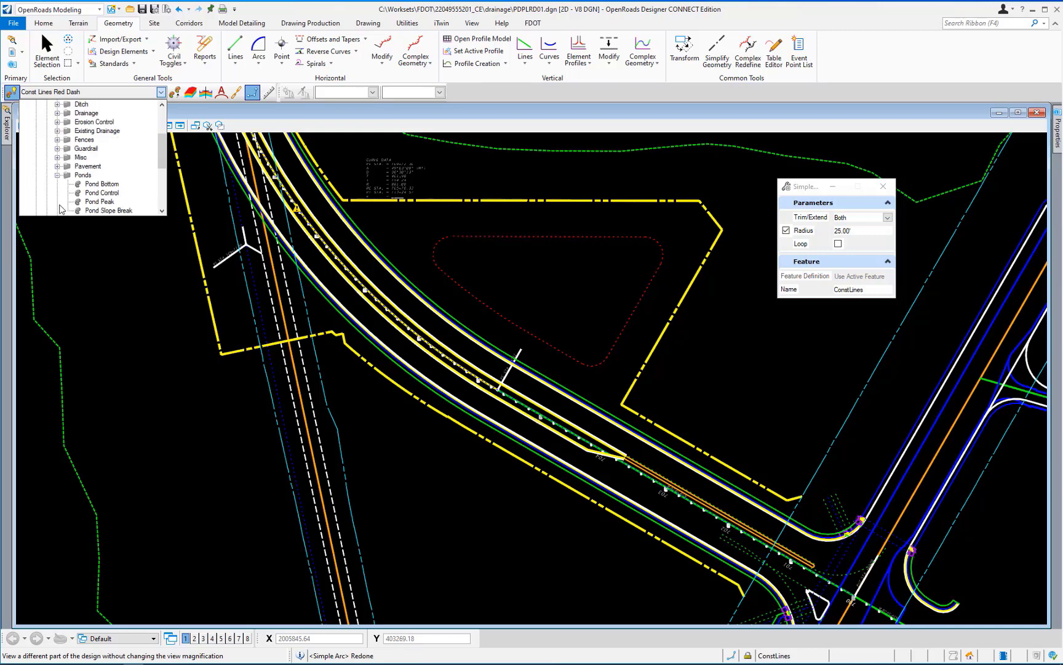
left_click(101, 193)
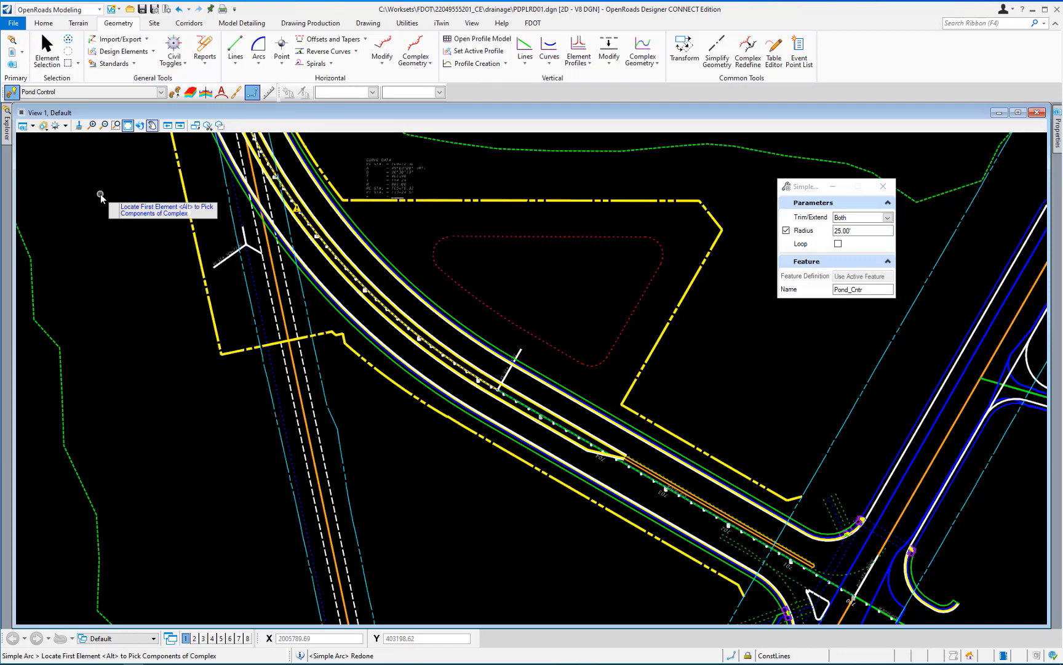
left_click(115, 125)
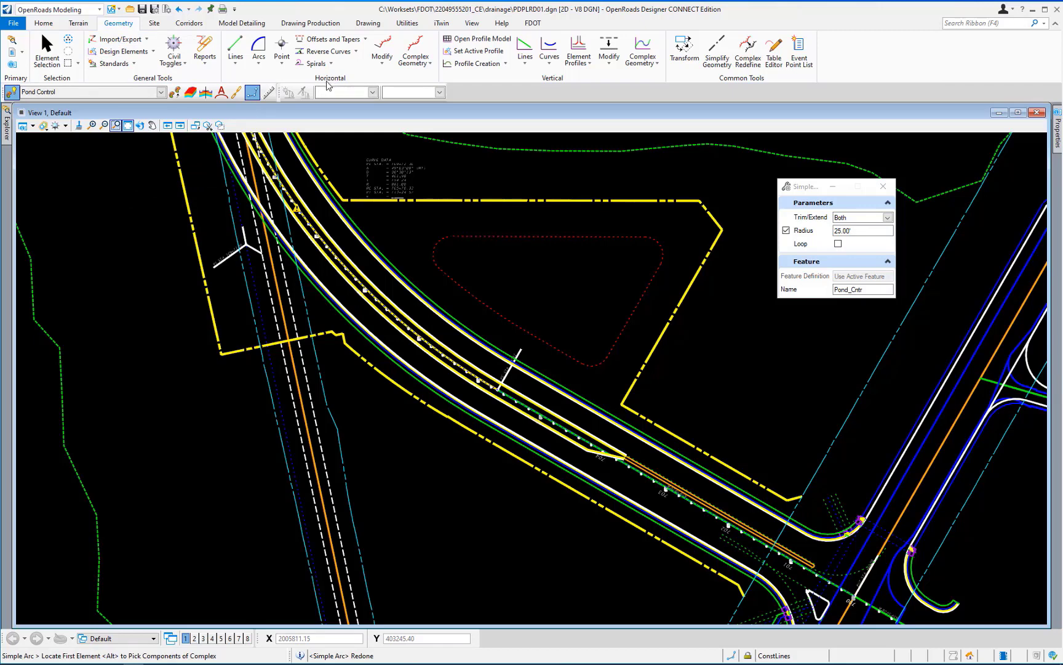
Step: Join the rounded red dashed pond outline into a complex element named PondCntl, using the Automatic method with a 0.01 maximum gap
left_click(419, 67)
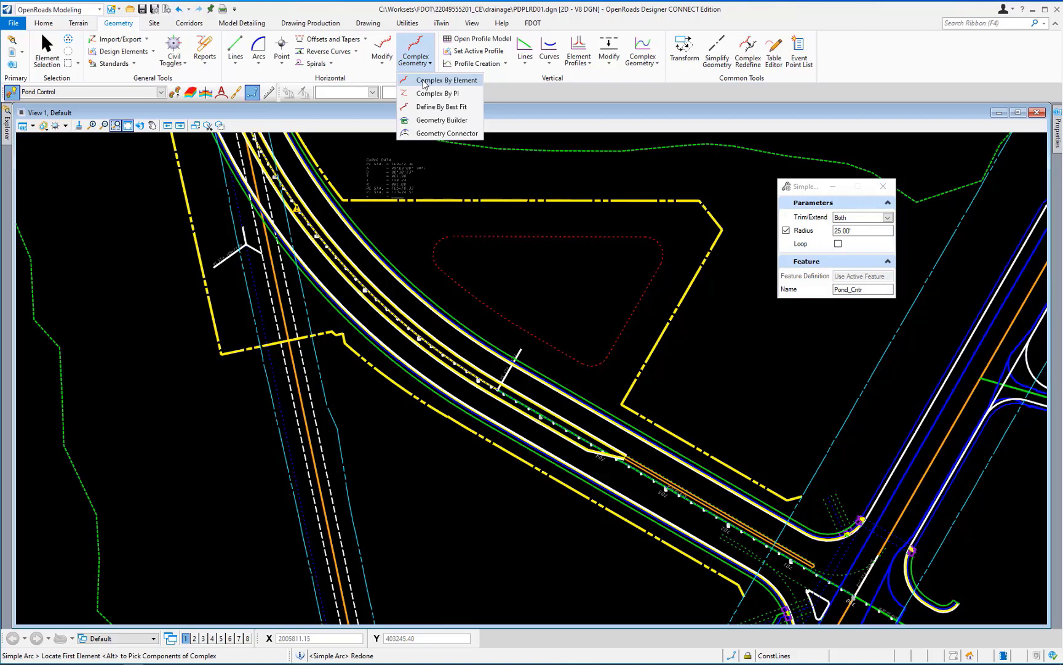
left_click(423, 84)
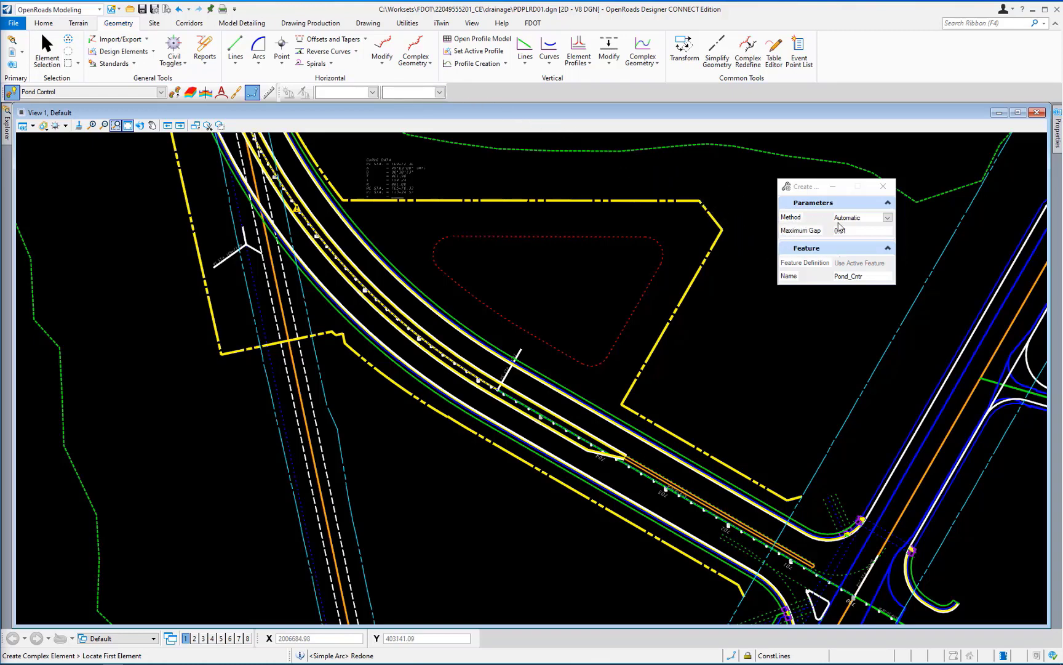
left_click(888, 218)
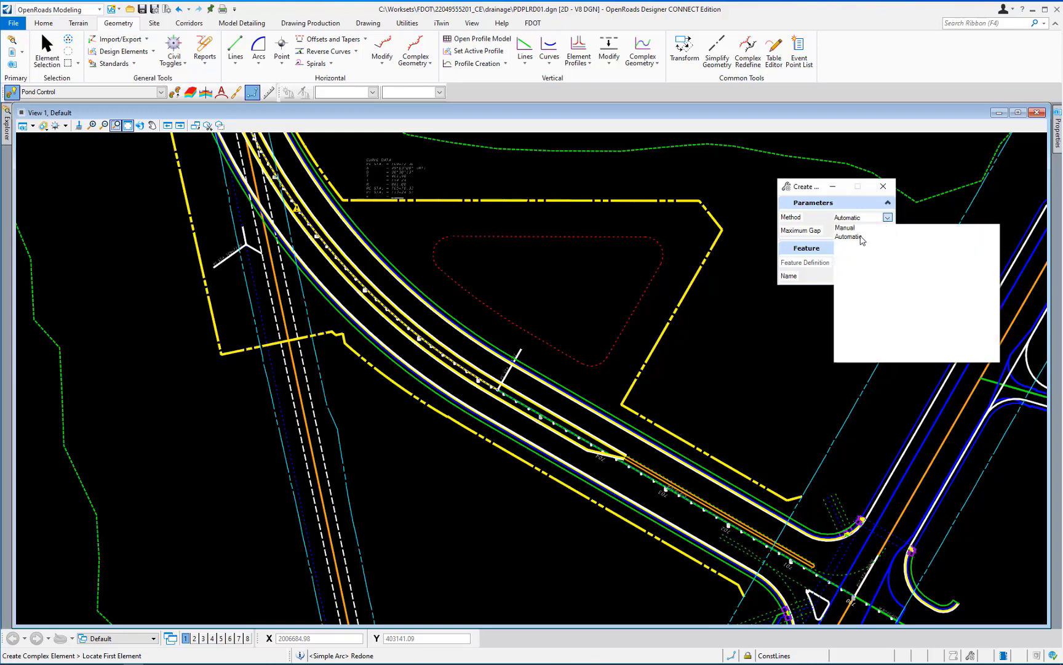
left_click(861, 237)
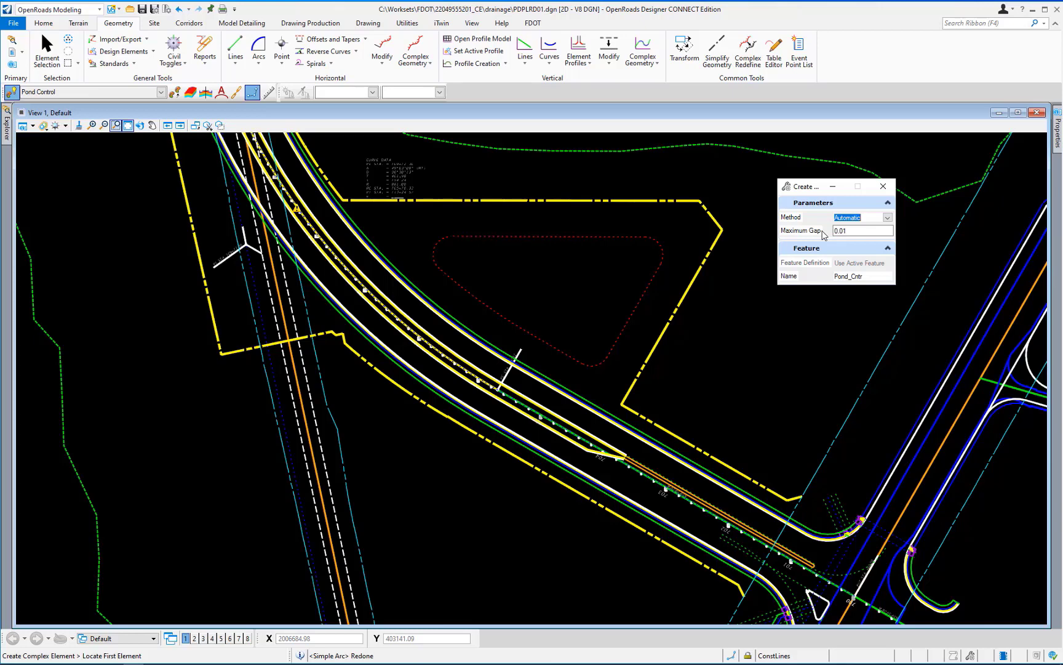
key("Tab")
type("0.01")
left_click_drag(869, 278, 828, 280)
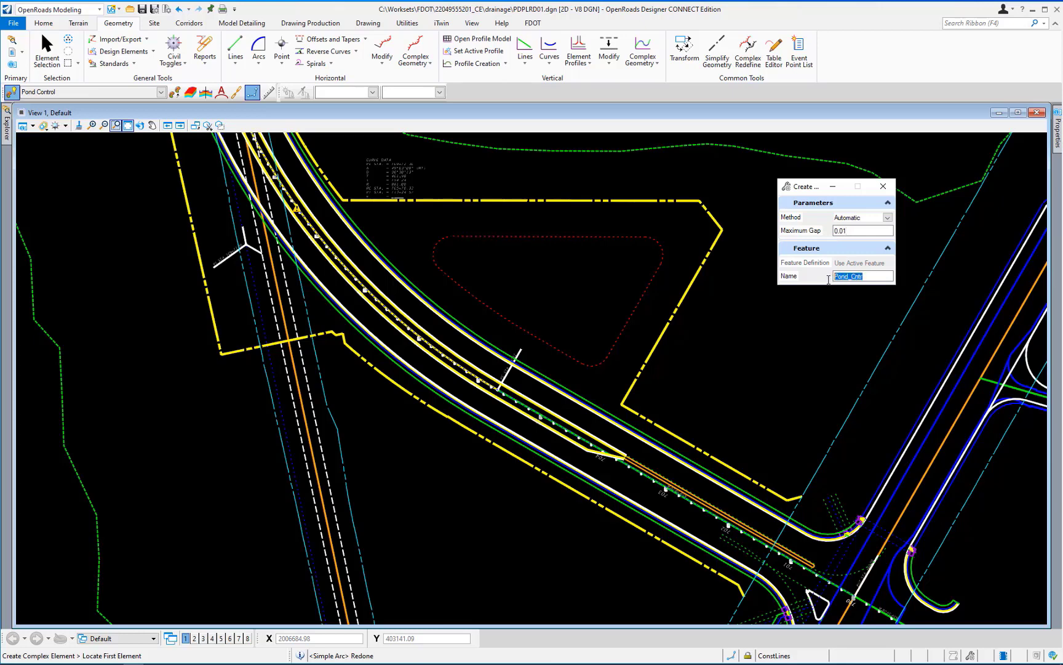
type("PondCn")
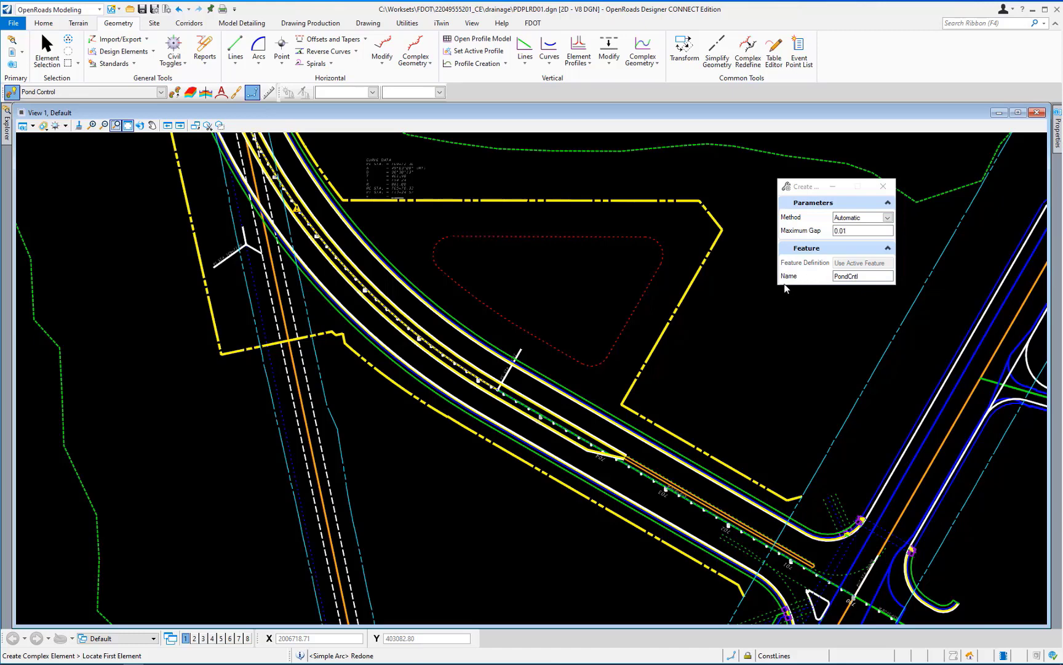
left_click(544, 343)
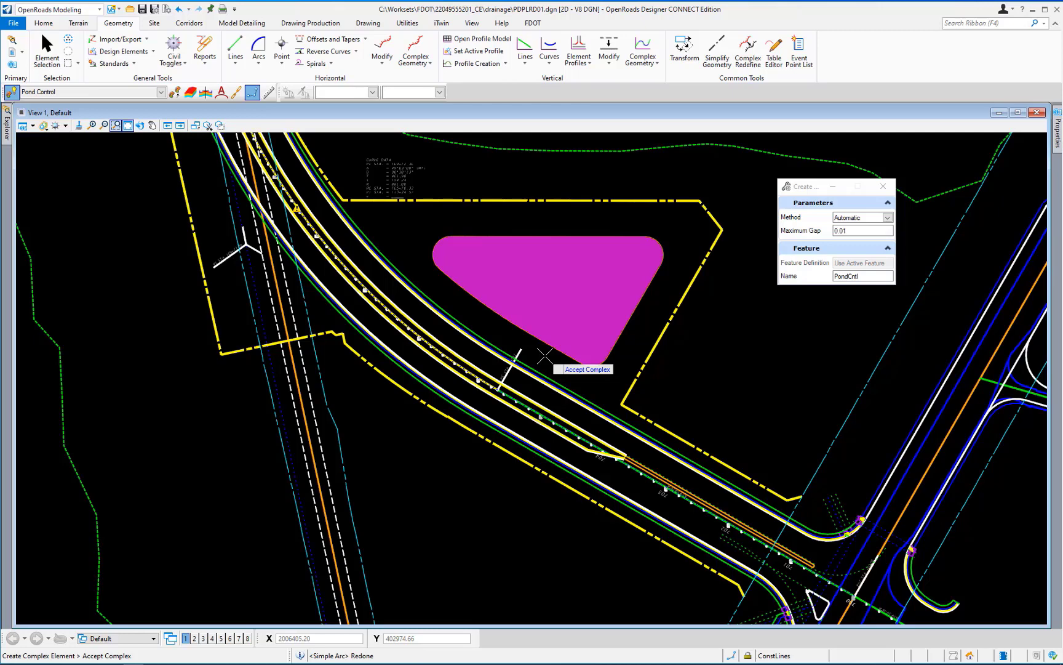
left_click(544, 355)
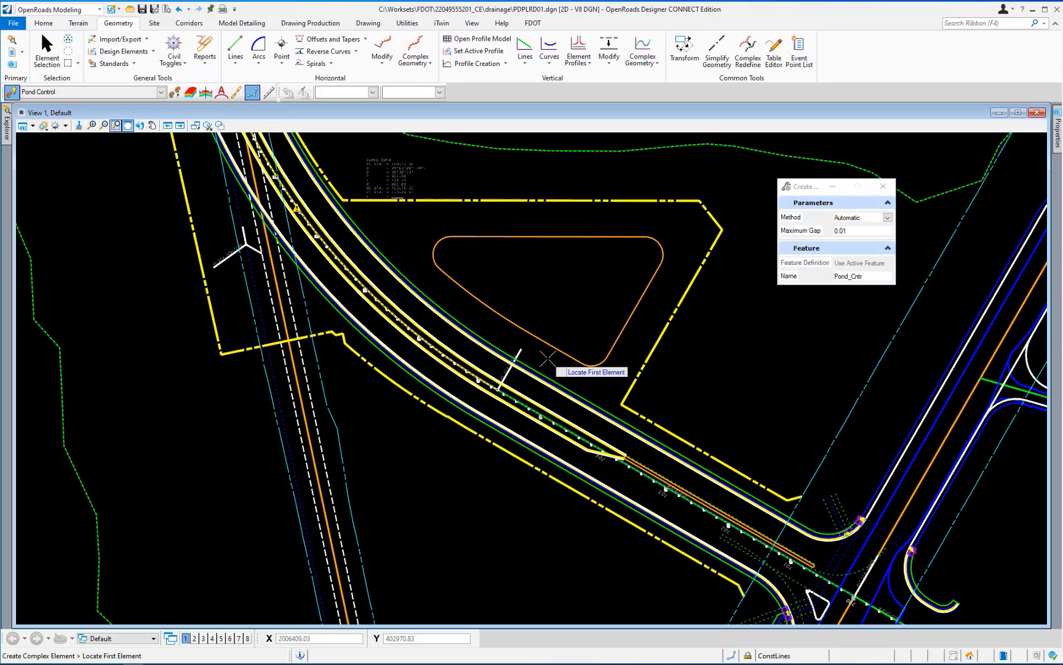
key("Escape")
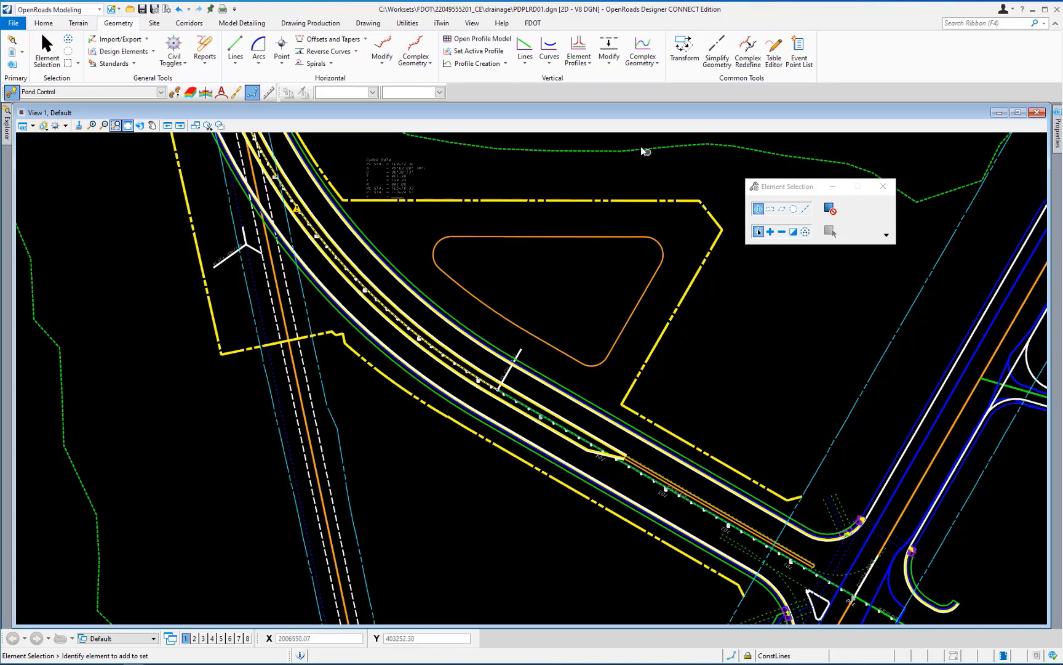
Step: Set the existing ground terrain, picked by its green dashed boundary north of the pond, as the active terrain model
left_click(614, 151)
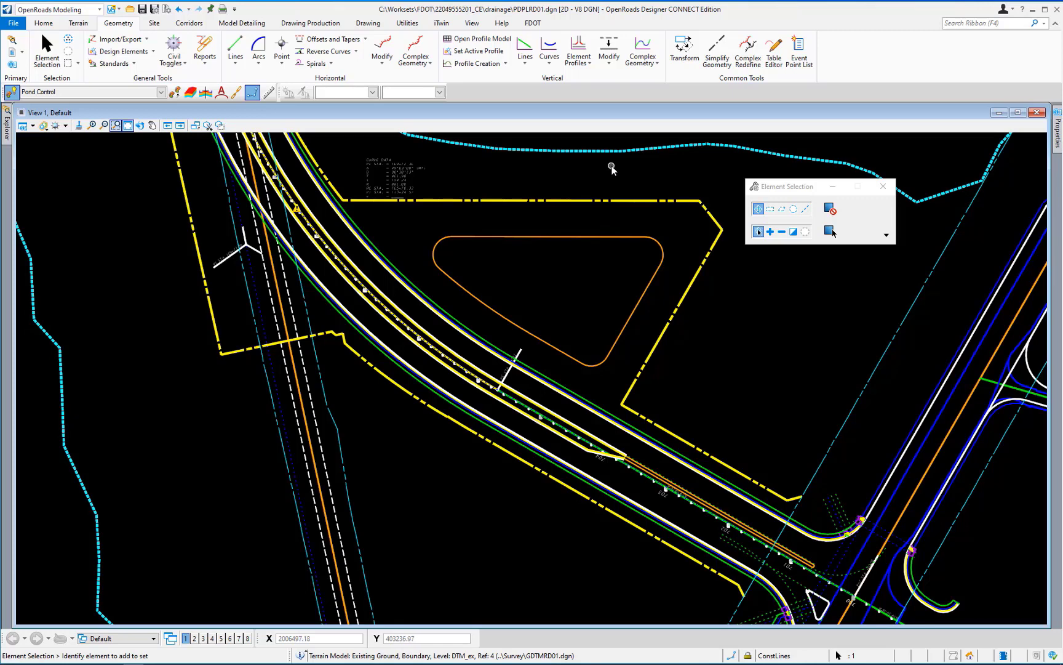
mouse_move(612, 152)
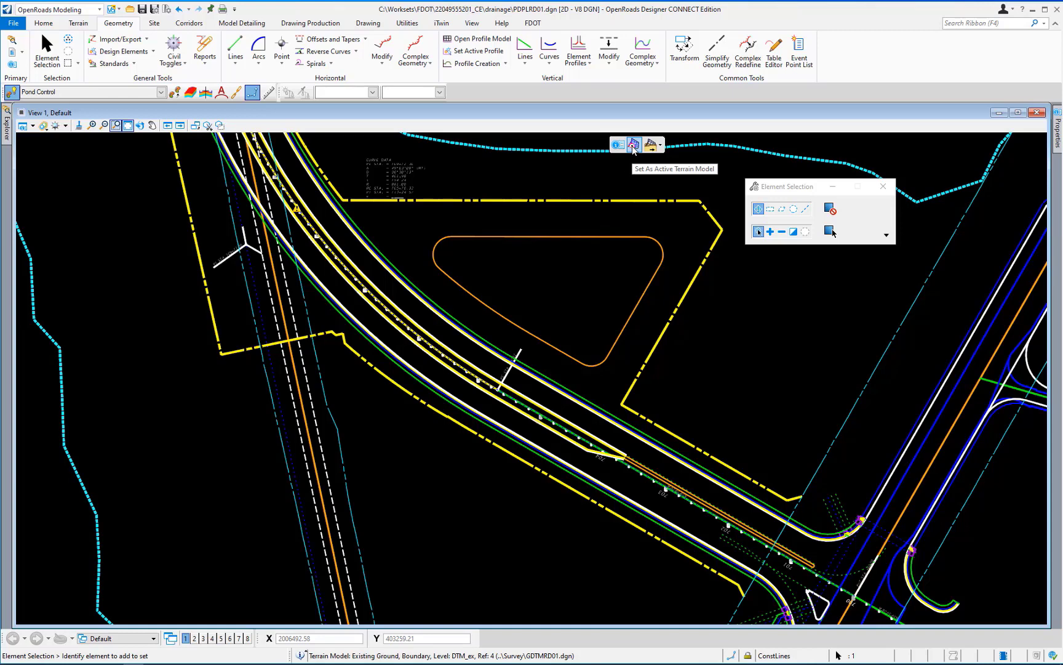
left_click(634, 145)
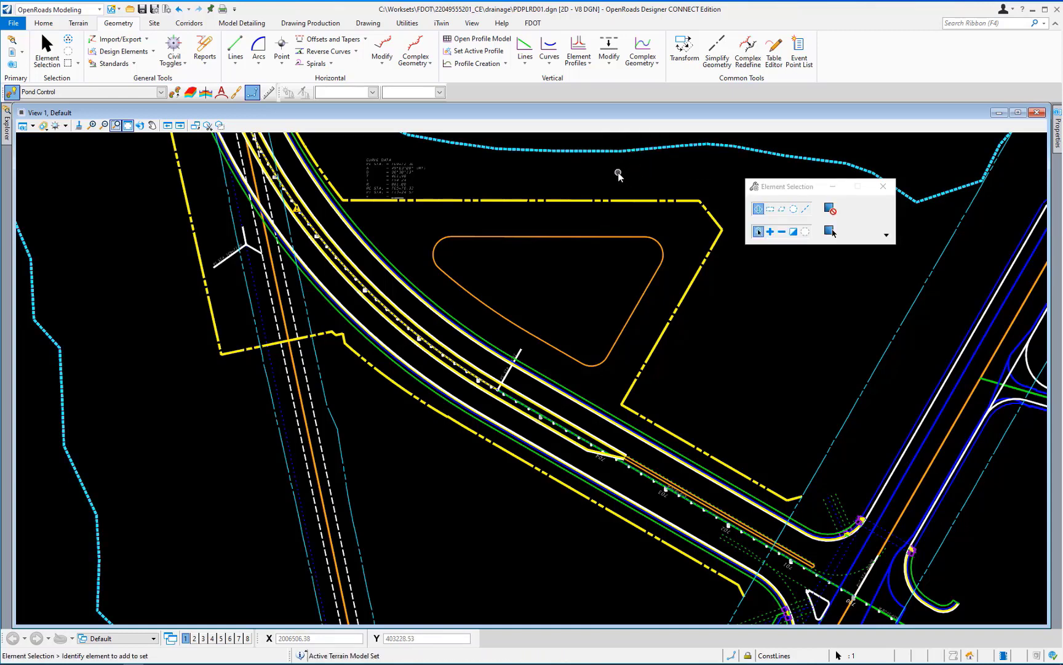
key("Escape")
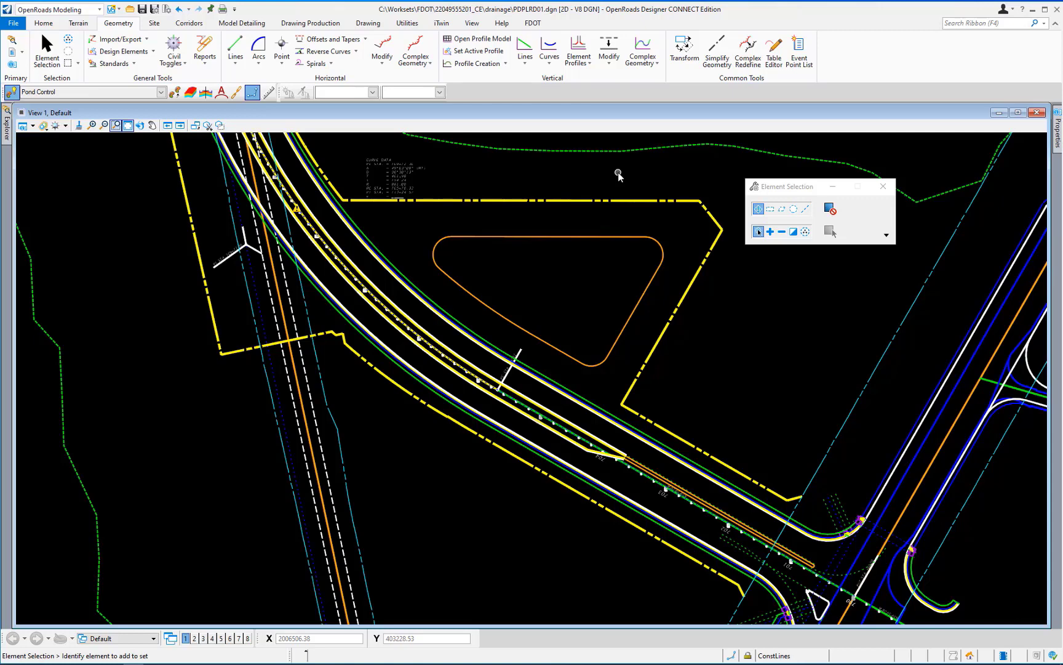
Step: Open the profile model of the PondCntl outline in View 4 below the plan view
left_click(578, 238)
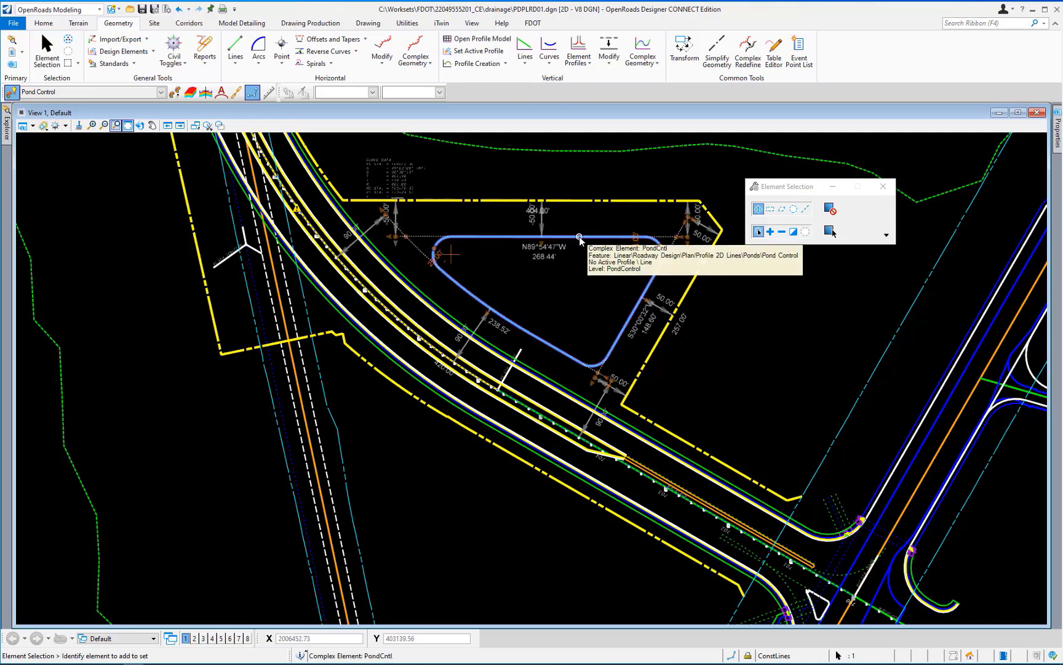
mouse_move(587, 235)
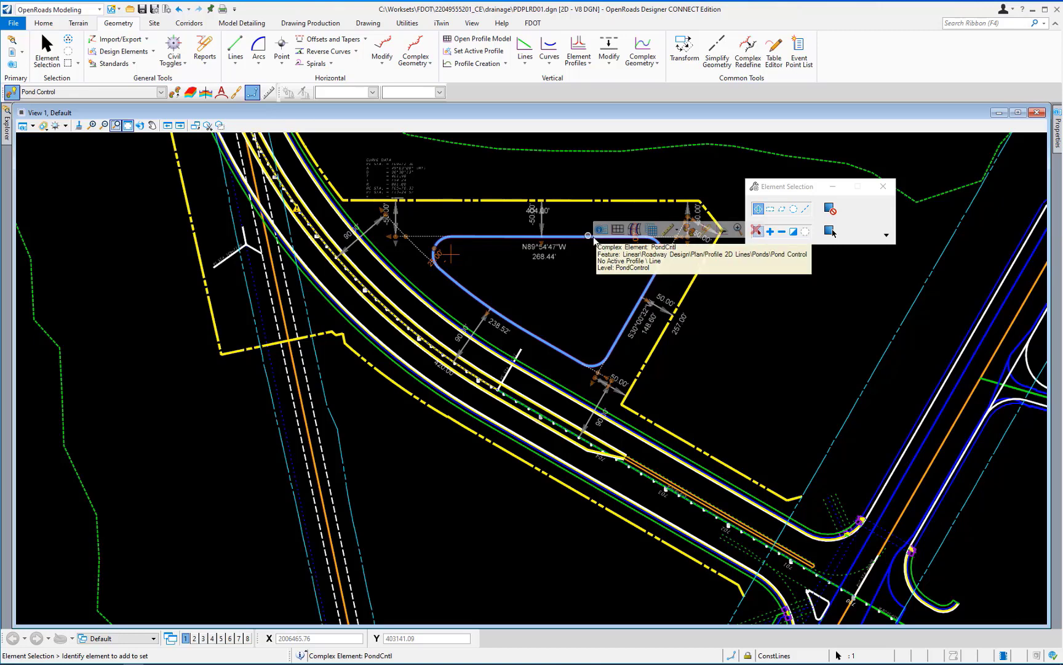
left_click(587, 235)
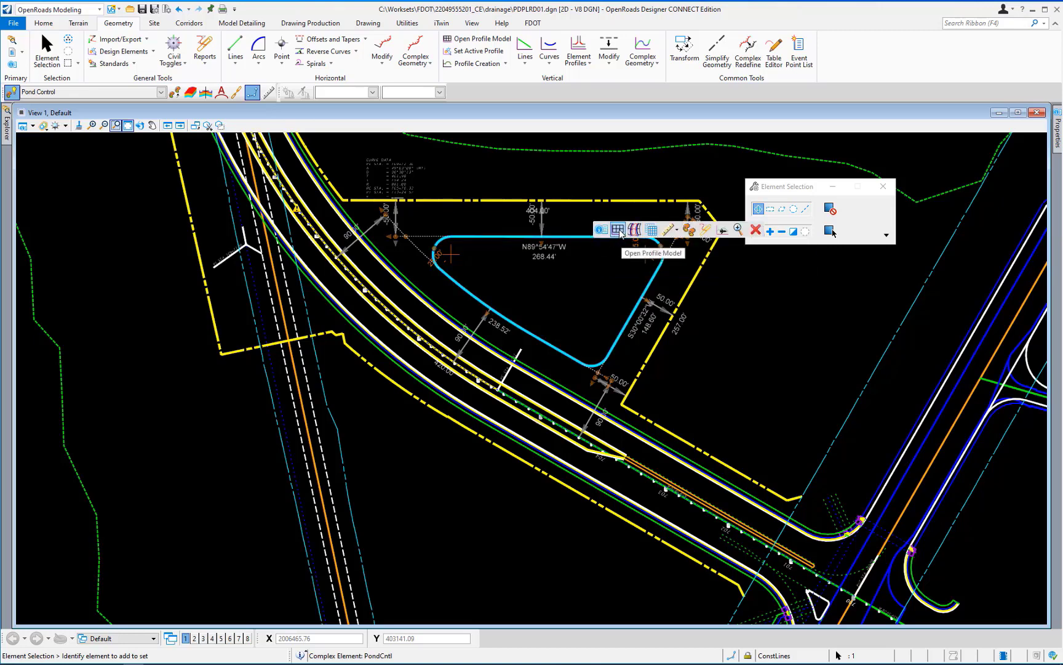
left_click(620, 230)
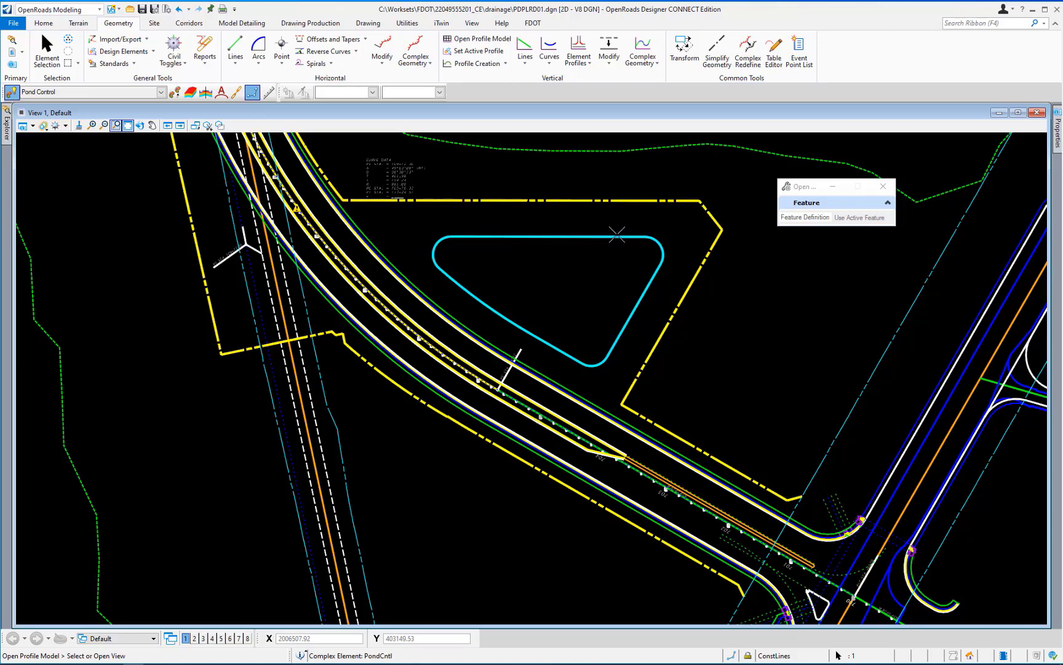
left_click(212, 639)
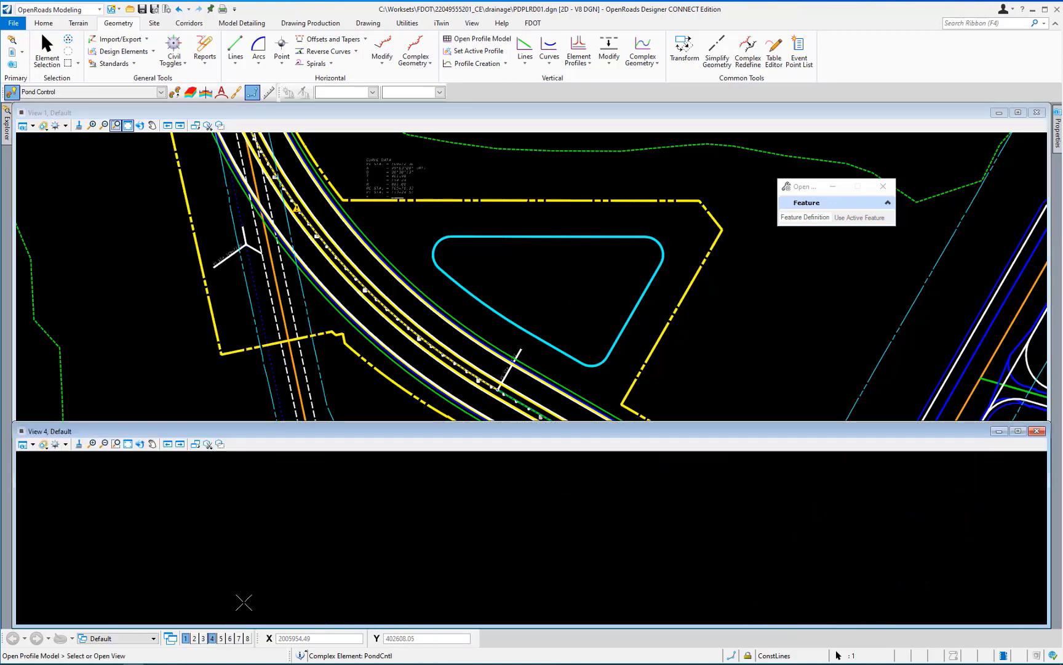
left_click(286, 529)
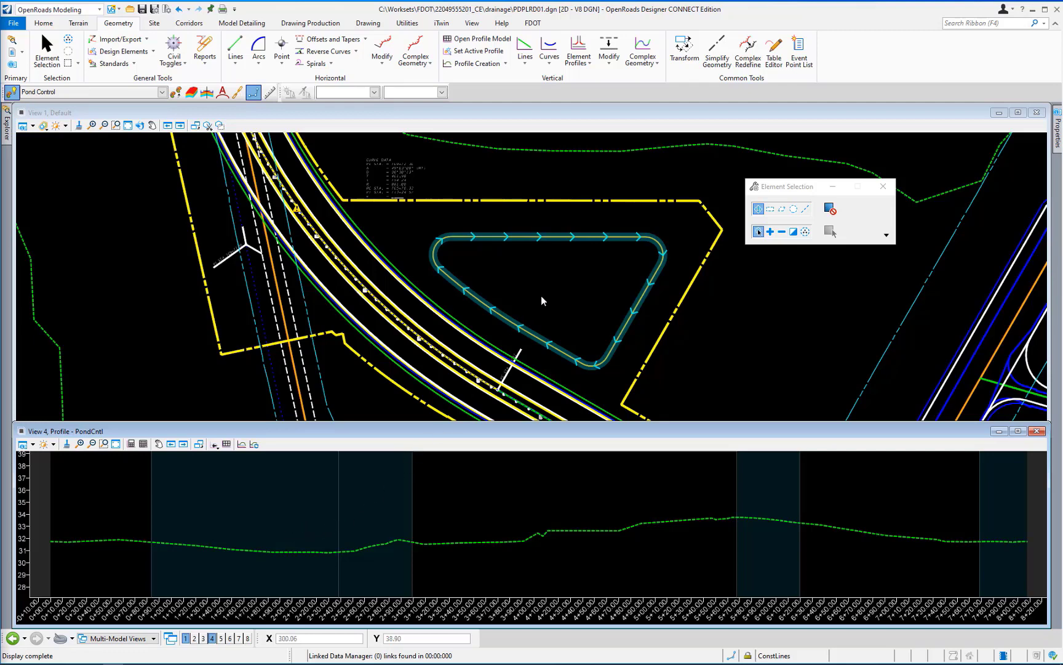
left_click(751, 321)
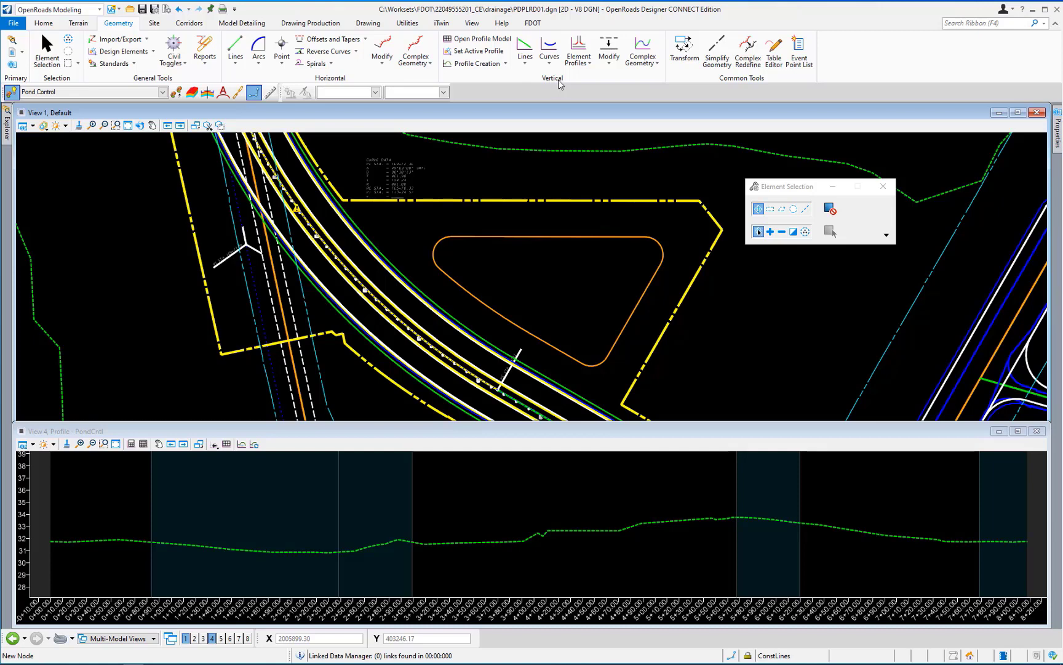
Step: Create a constant-elevation profile named PondCntlProf1 at elevation 33.00 for the PondCntl outline
left_click(590, 64)
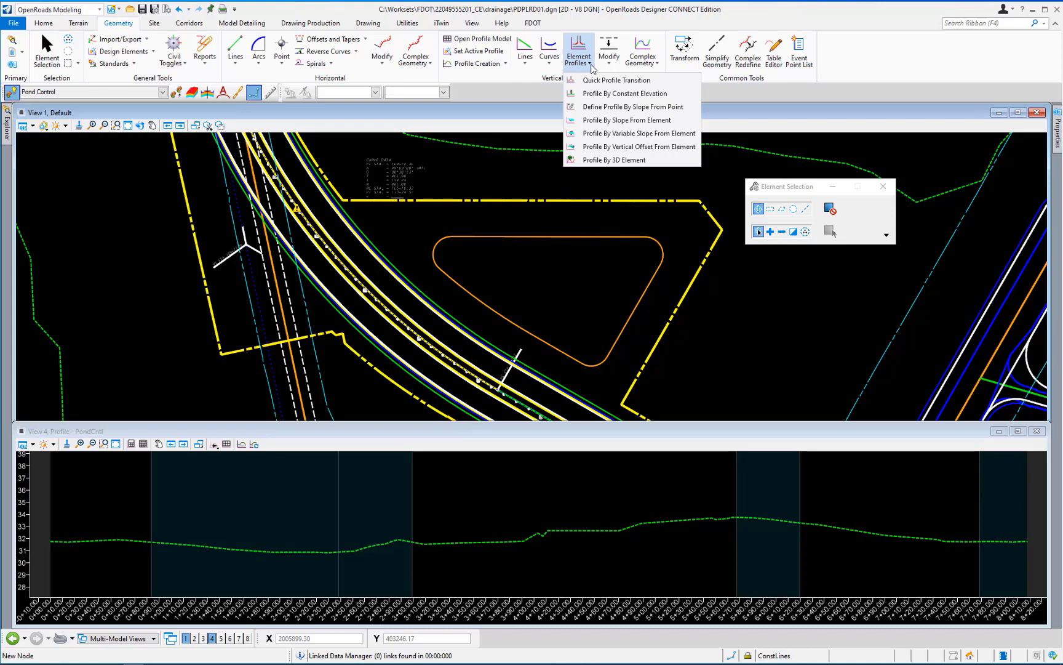
left_click(595, 94)
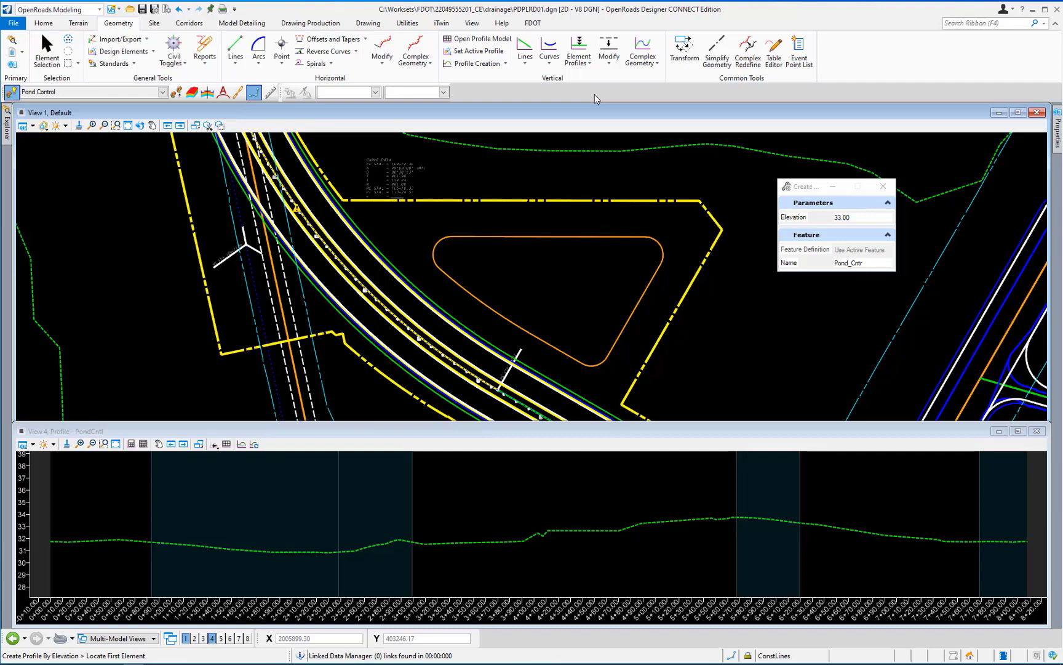
left_click(857, 218)
double_click(857, 217)
type("33")
key("Return")
double_click(838, 262)
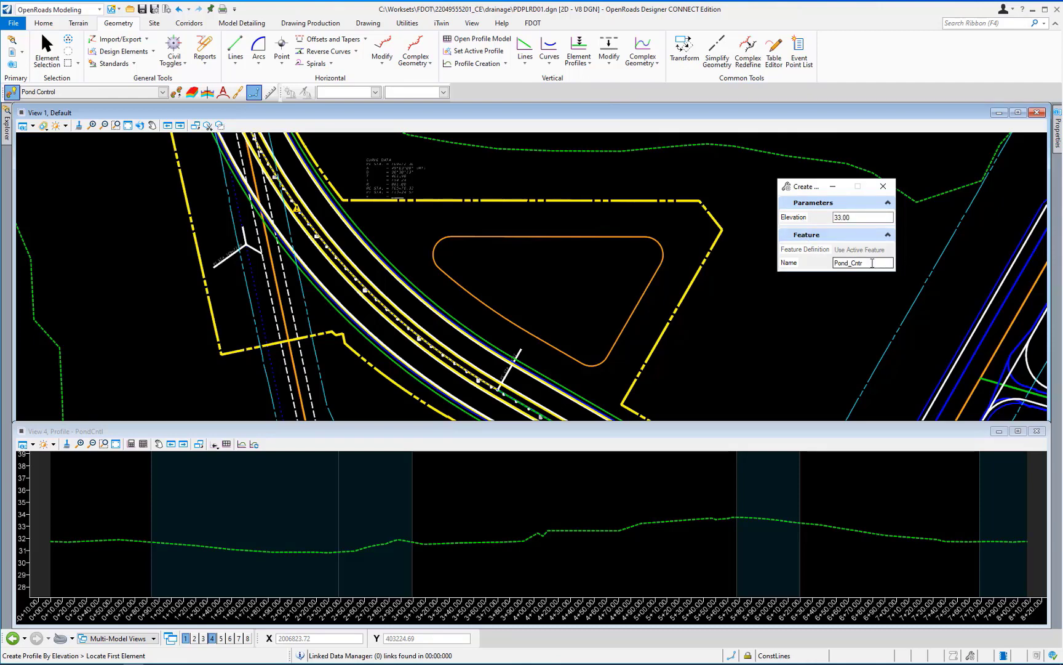
key("BackSpace")
type("PondCntlProf1")
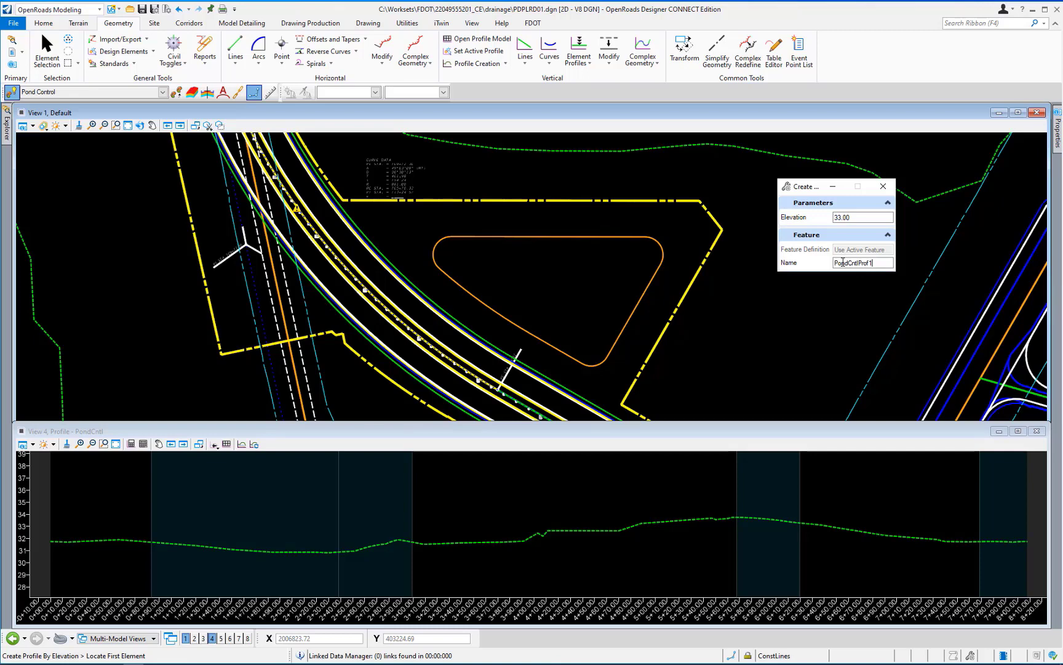
left_click(640, 306)
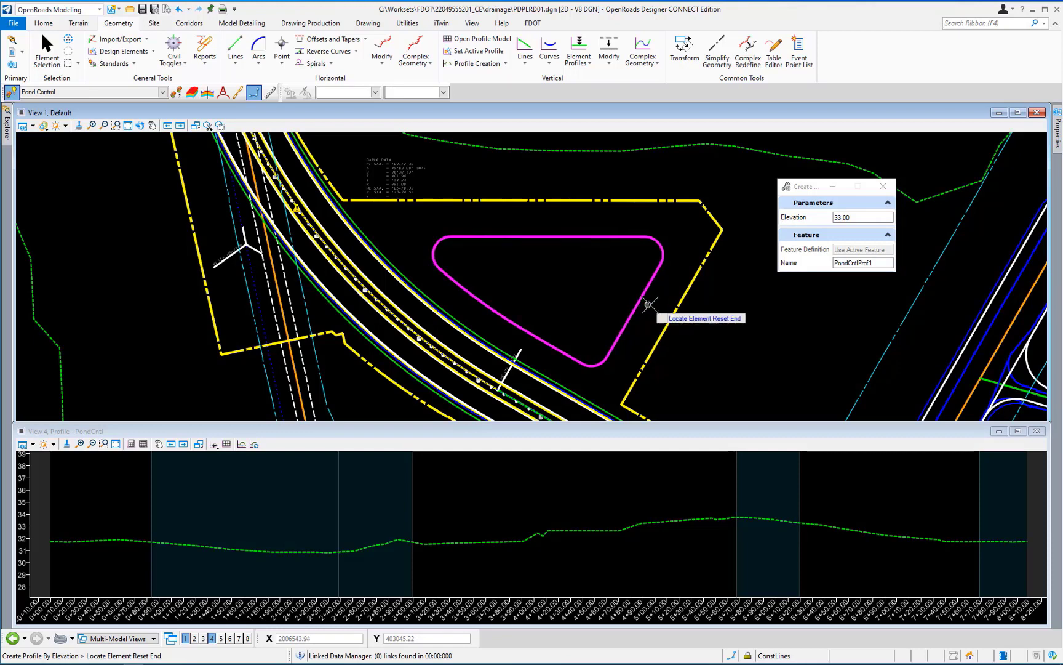
right_click(658, 300)
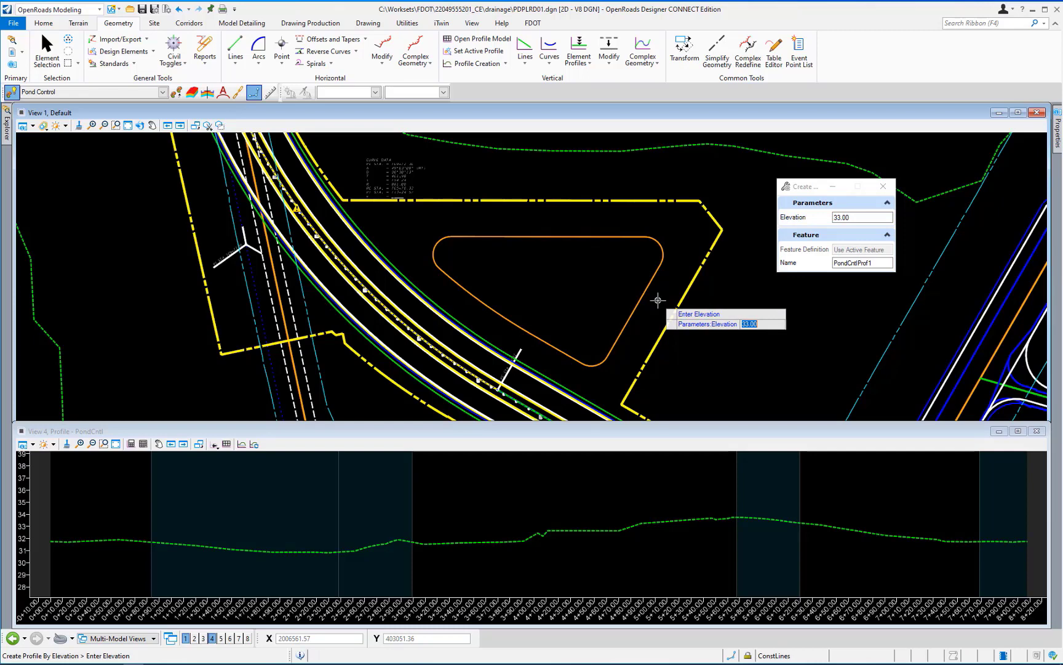
left_click(659, 300)
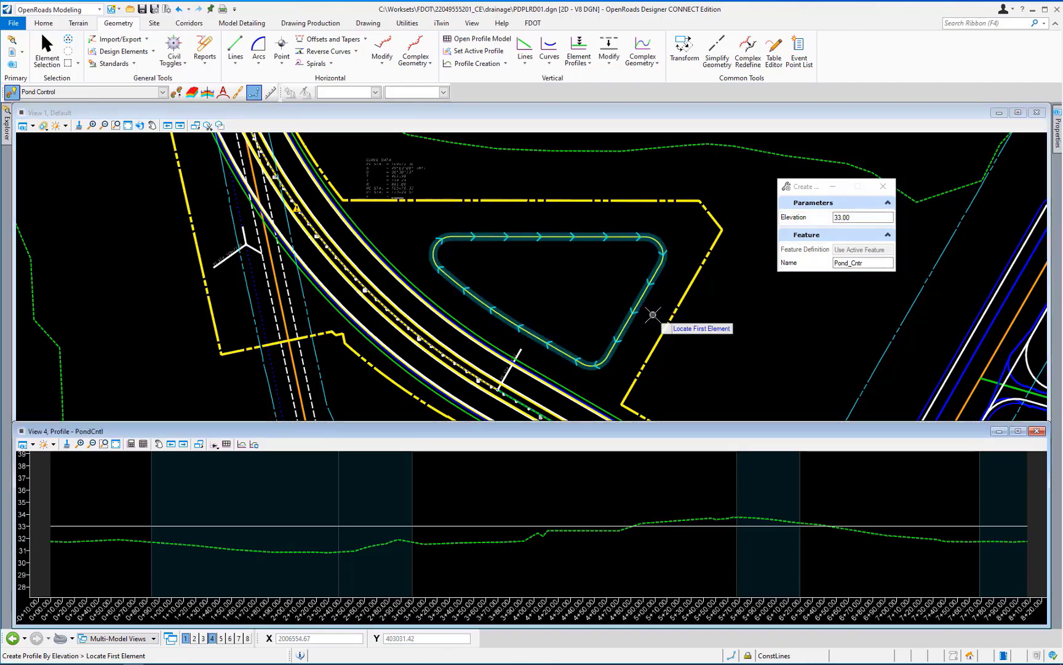
key("Escape")
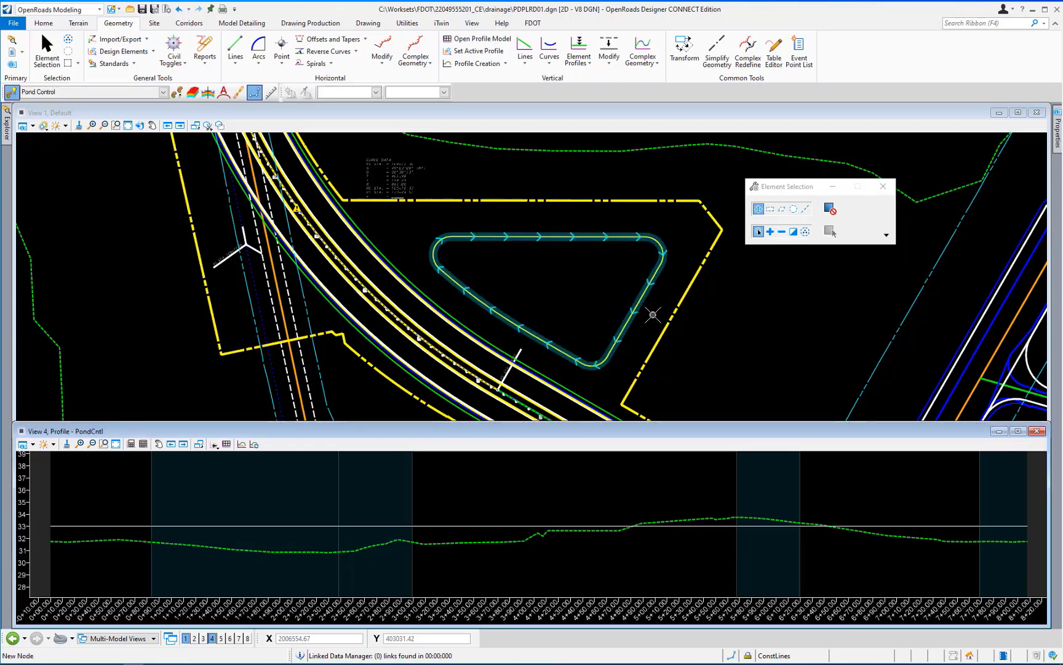
Step: Make the flat PondCntlProf1 line the active profile of the pond outline
left_click(431, 526)
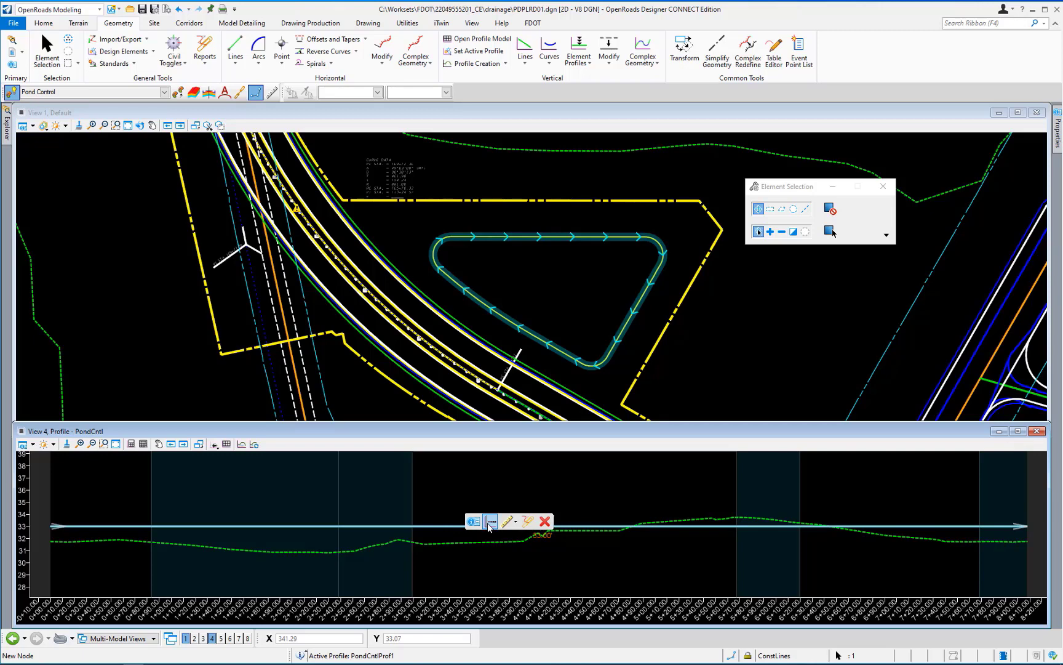
left_click(436, 487)
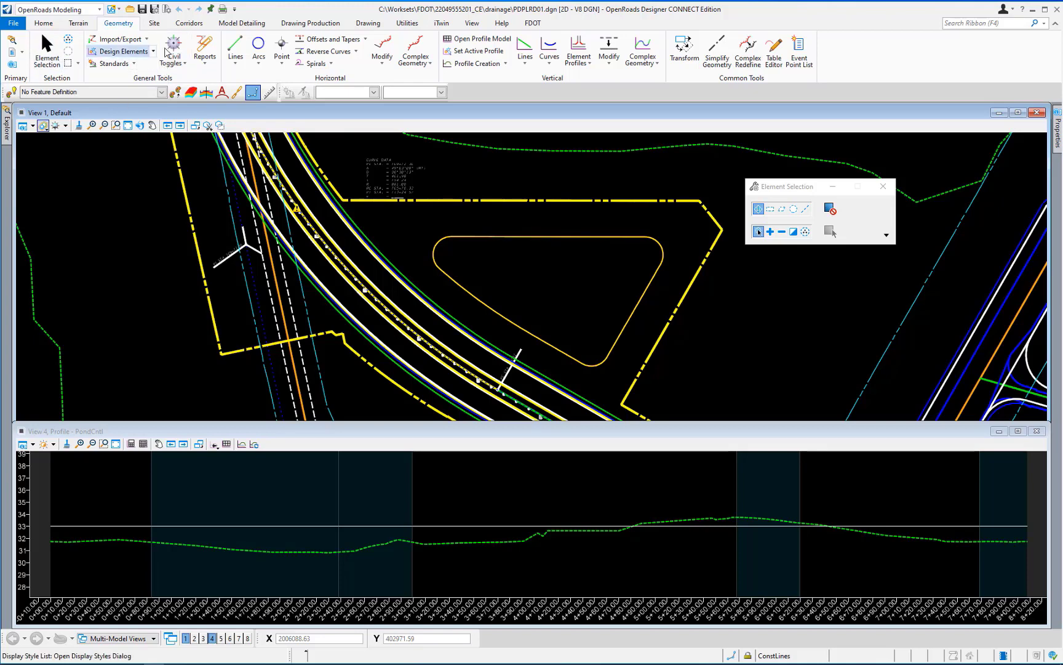
left_click(189, 24)
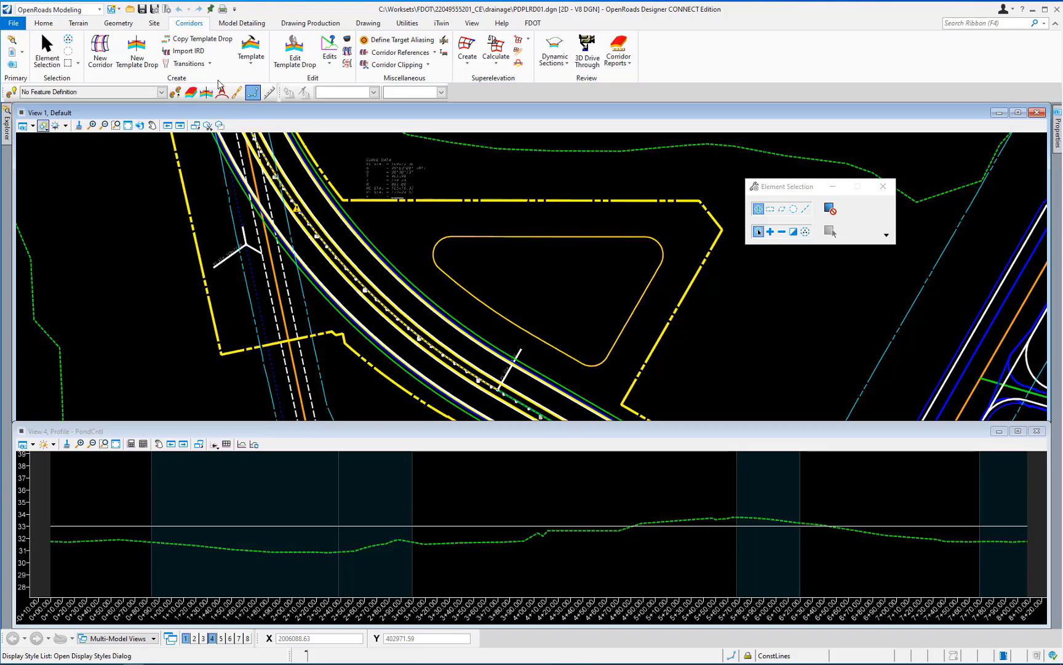
left_click(254, 45)
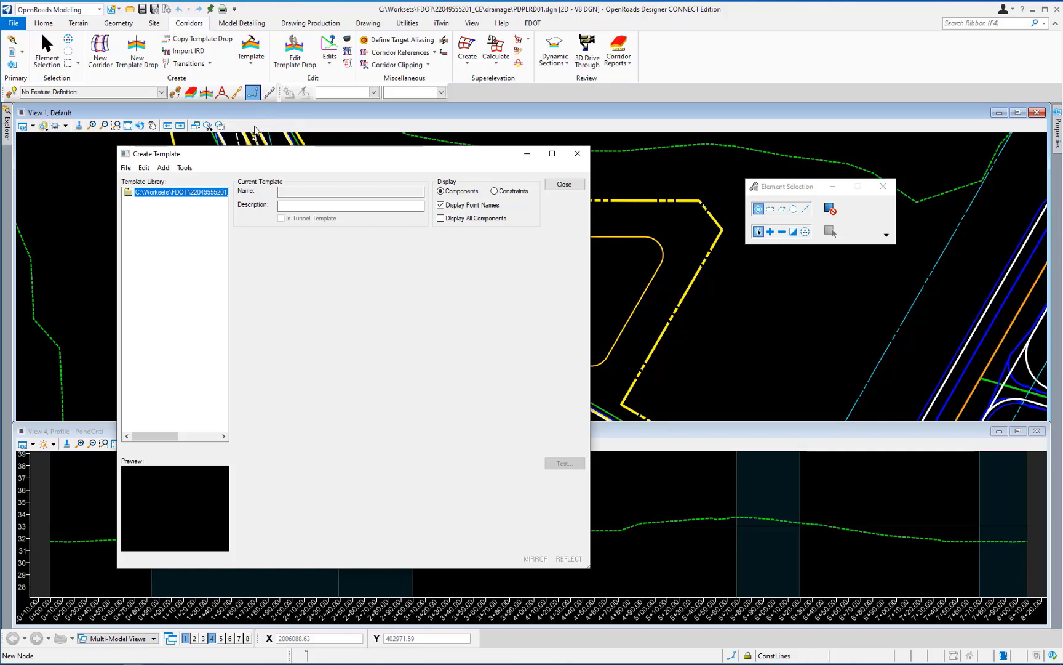
left_click(126, 167)
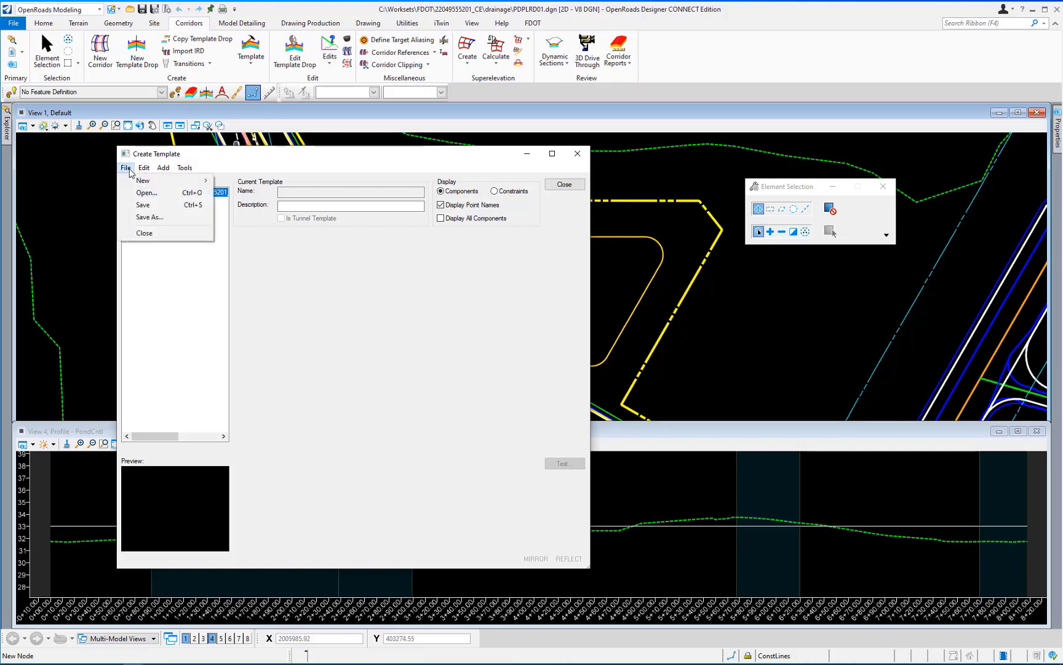
left_click(145, 193)
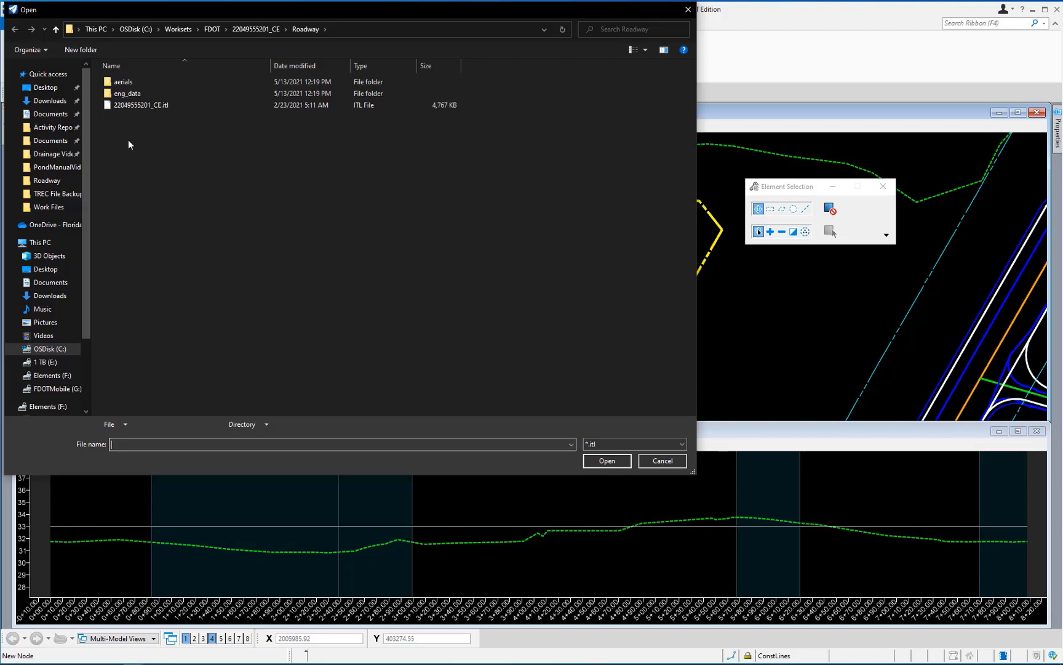
left_click(136, 105)
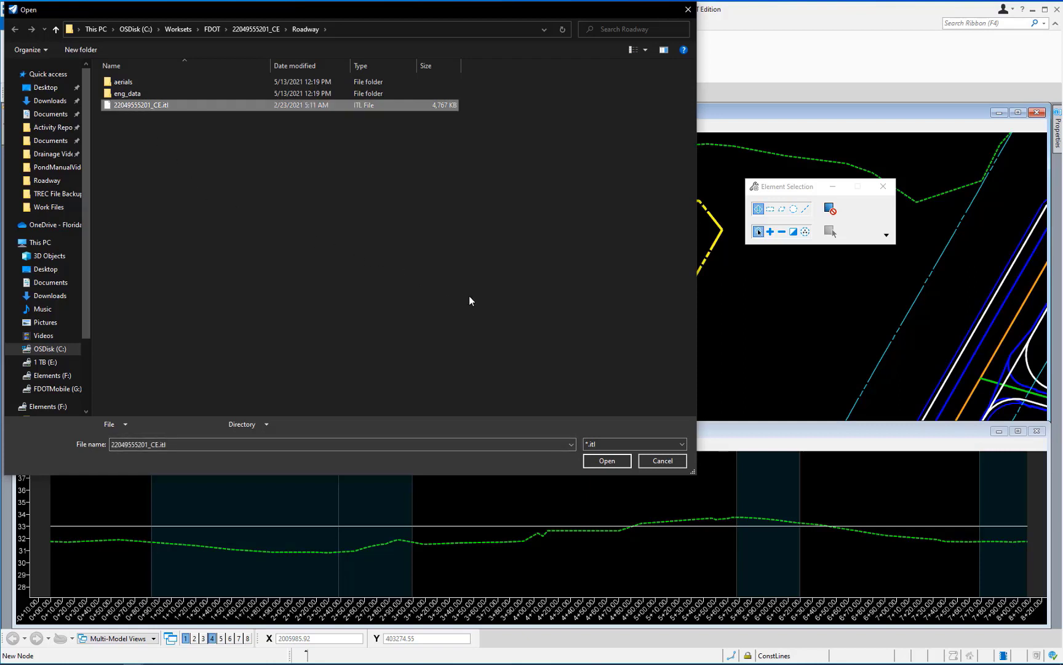
left_click(612, 461)
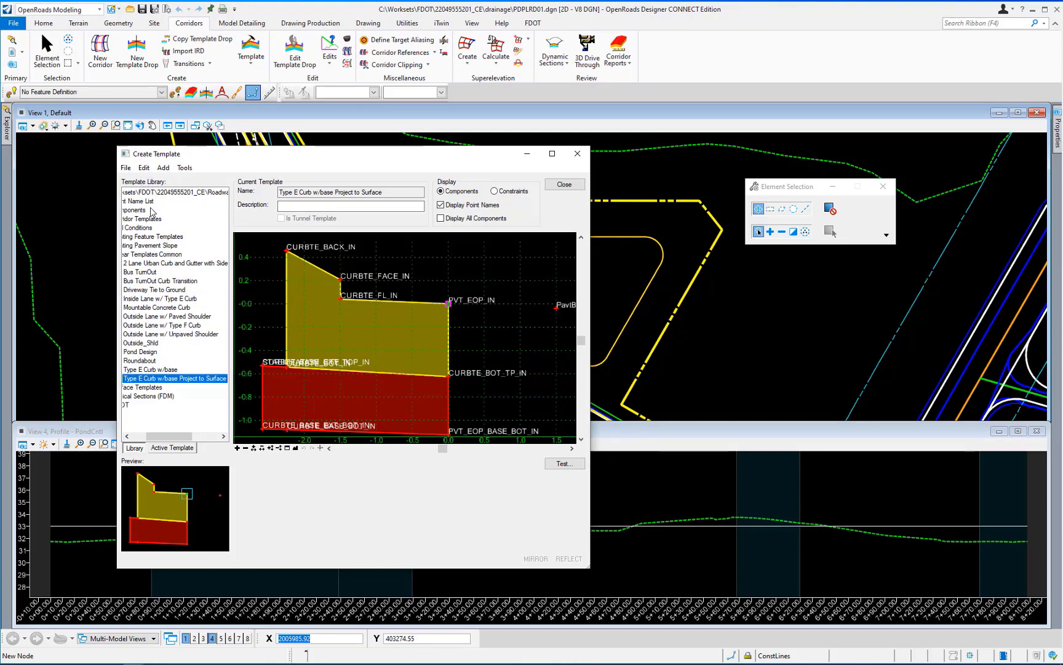
Step: Inspect the Pond Design template under Linear Templates Common, then close the template editor
left_click_drag(152, 438, 138, 439)
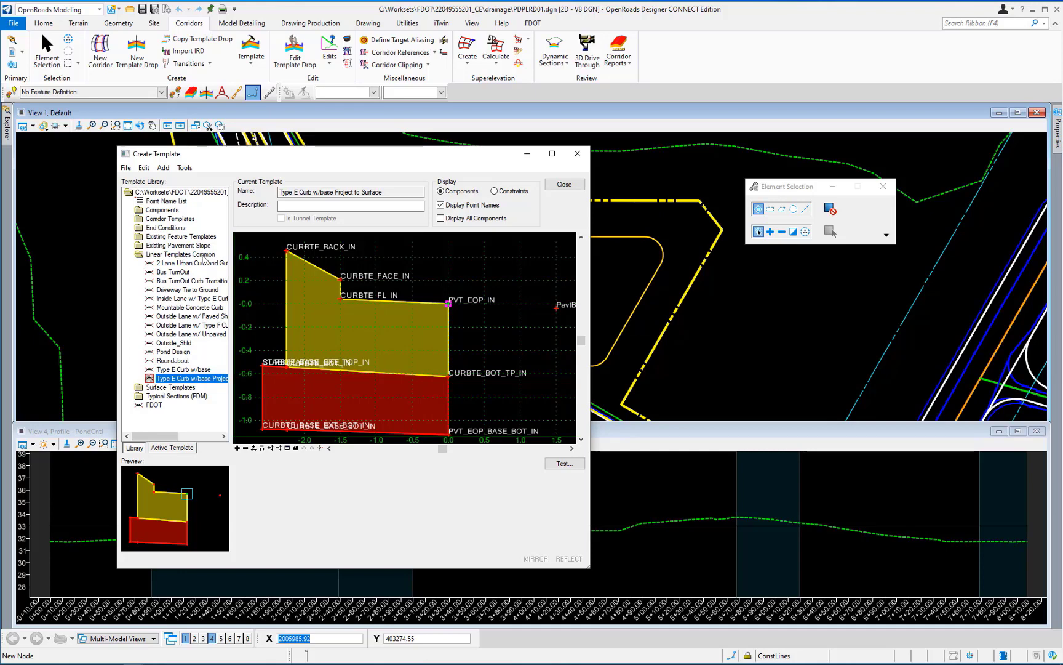
double_click(177, 353)
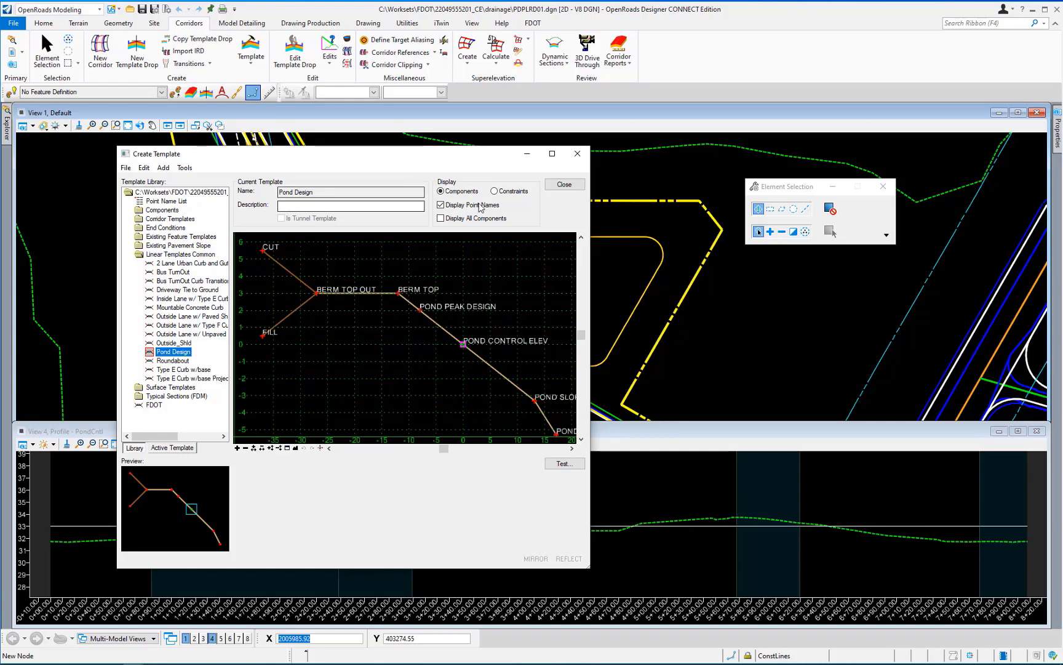
left_click(564, 185)
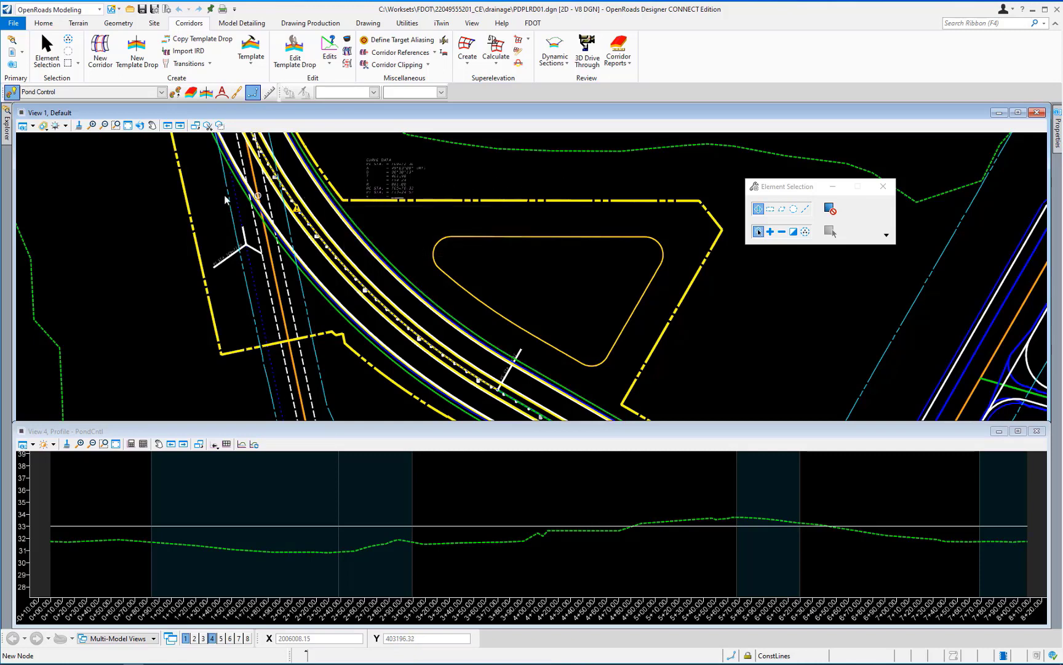
Step: Set up Apply Linear Template with Pond Design, locked to start and end, feature definition FINAL and name PondCntlSurf1, with the active feature definition off
left_click(11, 93)
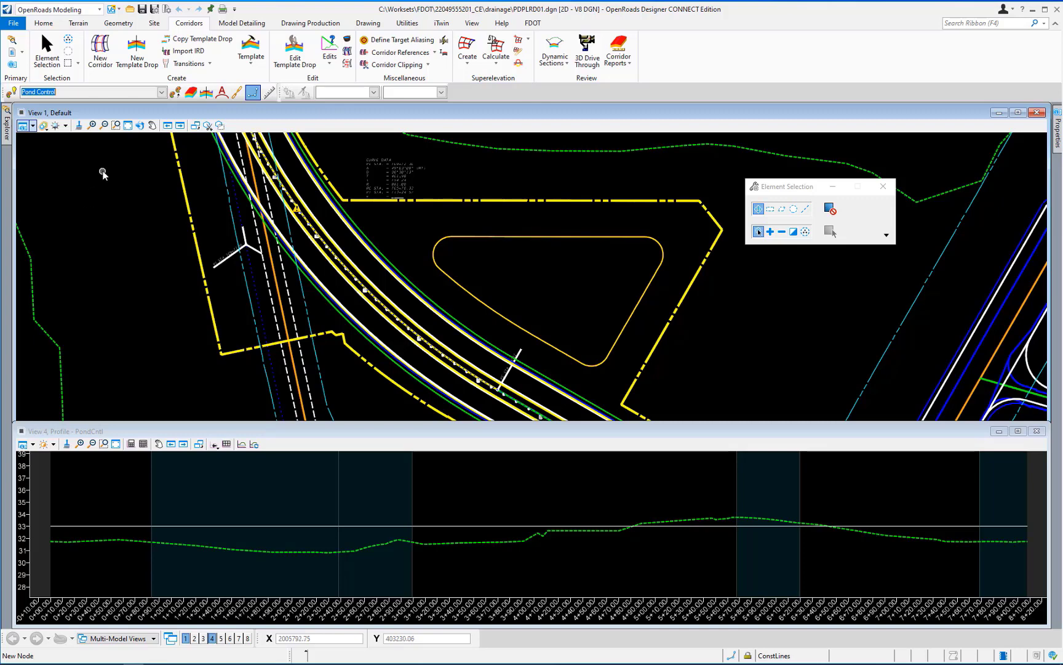
left_click(246, 24)
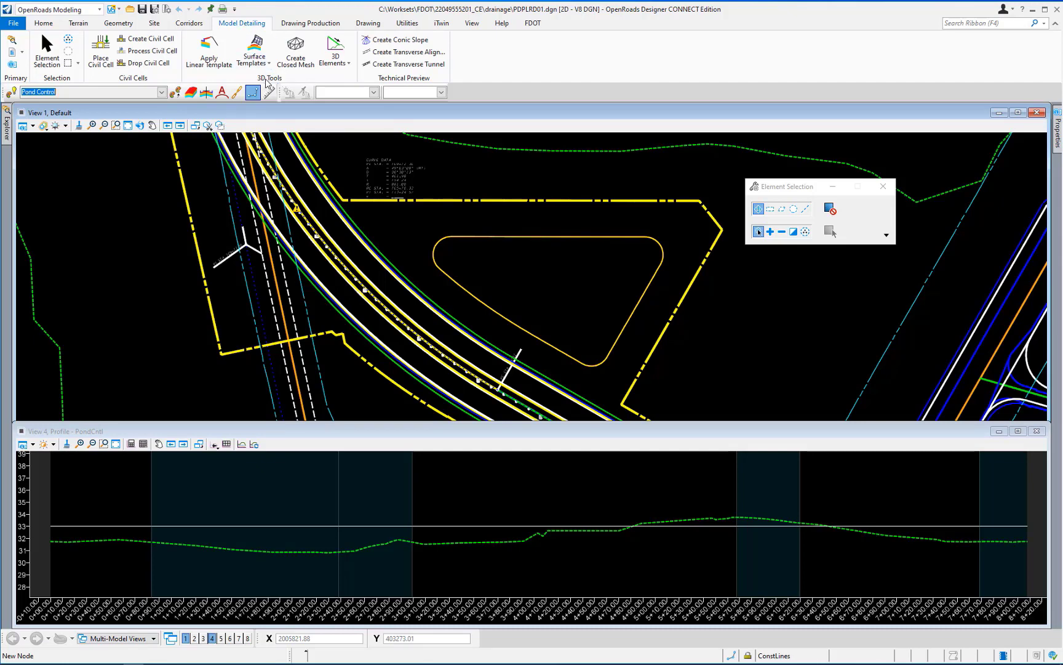
left_click(209, 49)
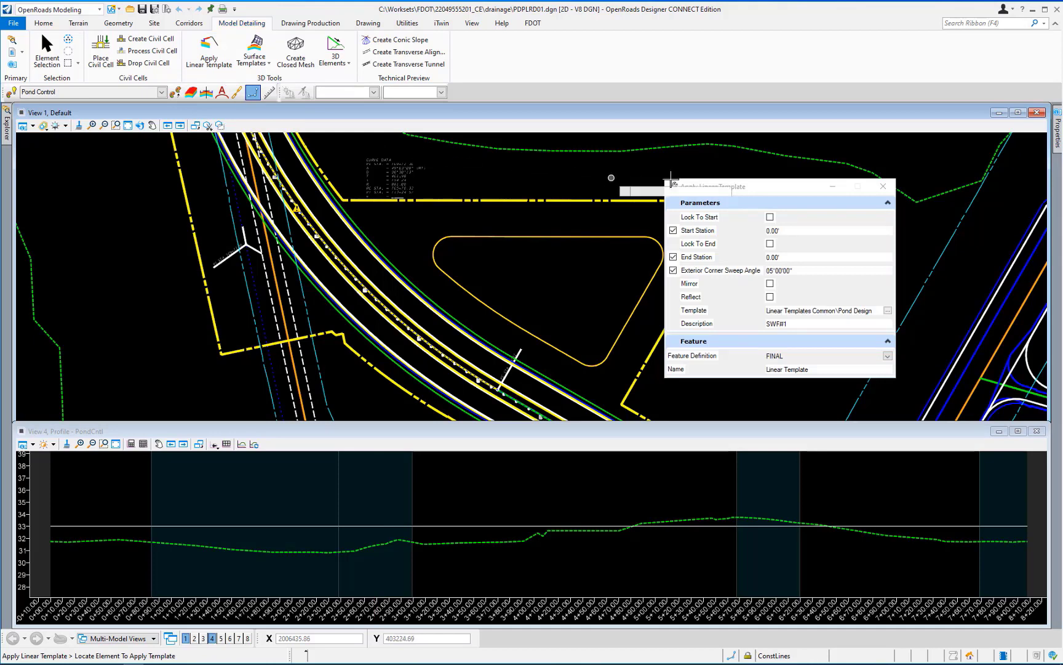
left_click(768, 190)
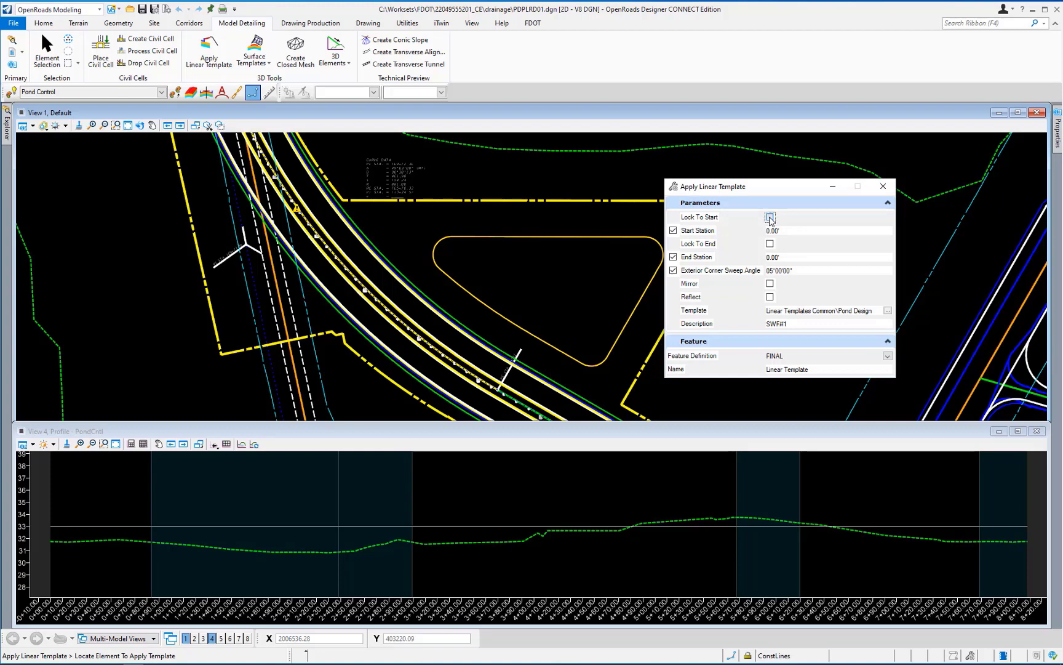
left_click(769, 218)
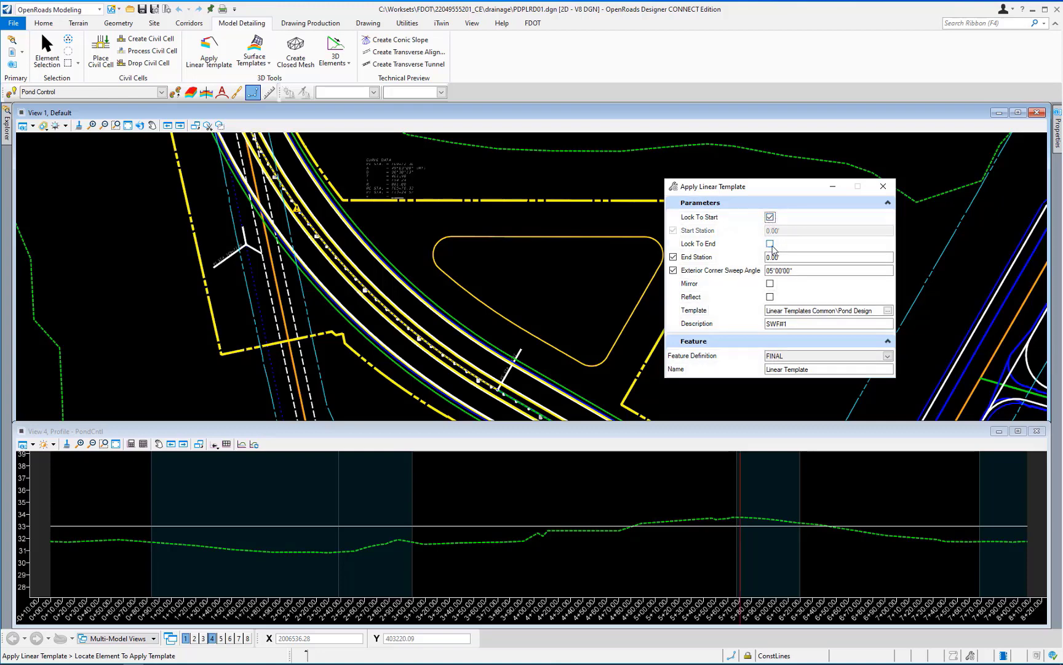
left_click(770, 245)
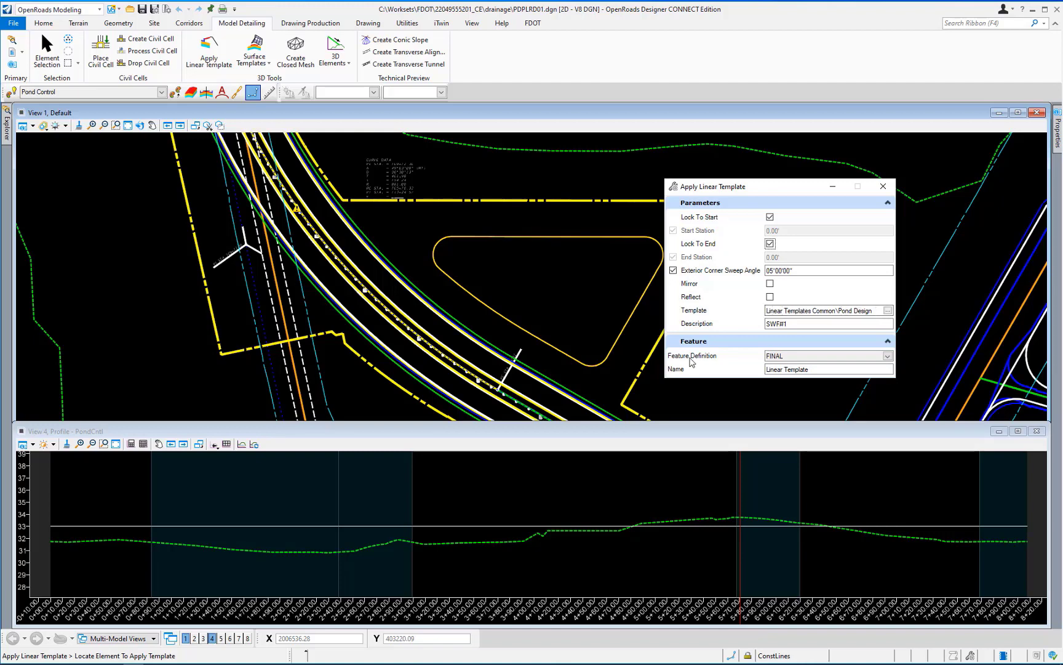
left_click(879, 359)
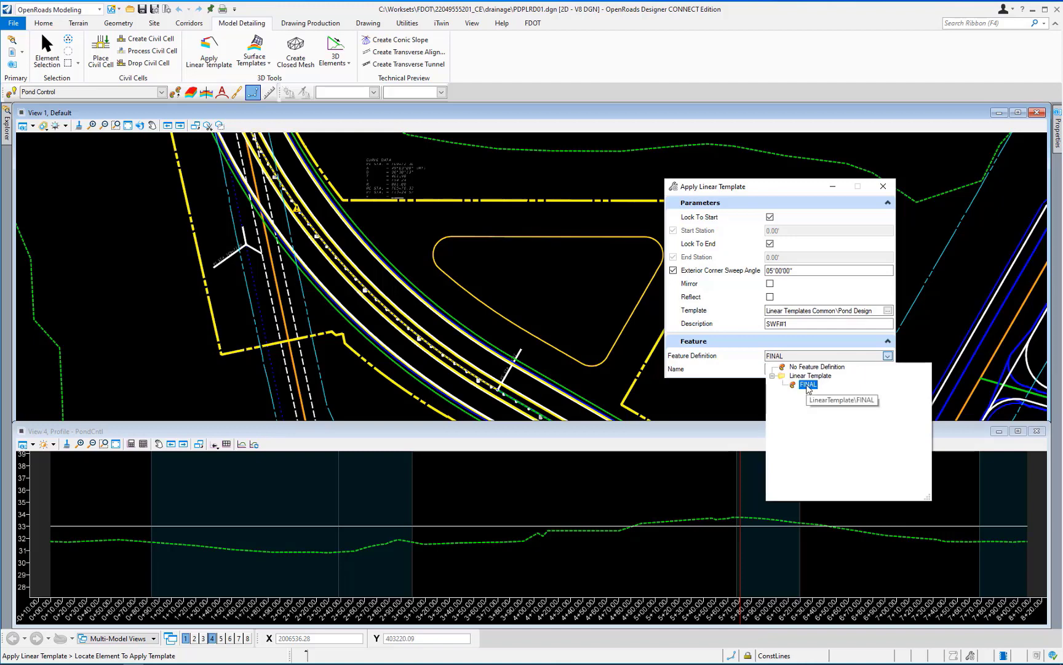
left_click(808, 385)
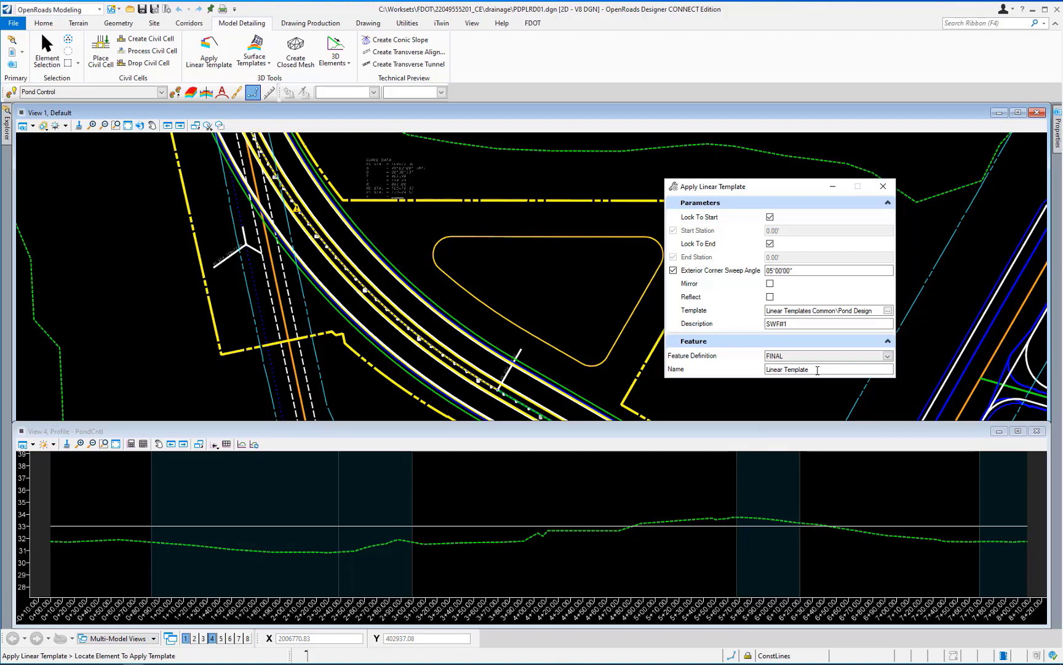
left_click_drag(817, 370, 745, 371)
type("PondCntlSurf1")
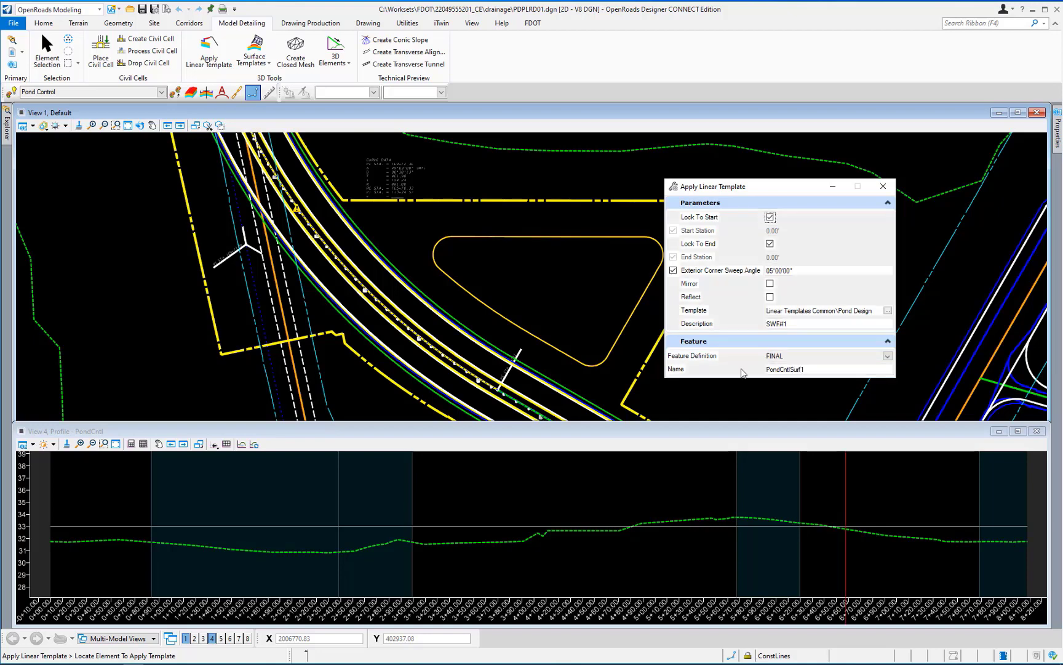
Step: Apply the Pond Design template along the whole PondCntl outline, choosing the inside of the pond and a 05°00'00" exterior corner sweep angle
left_click(575, 356)
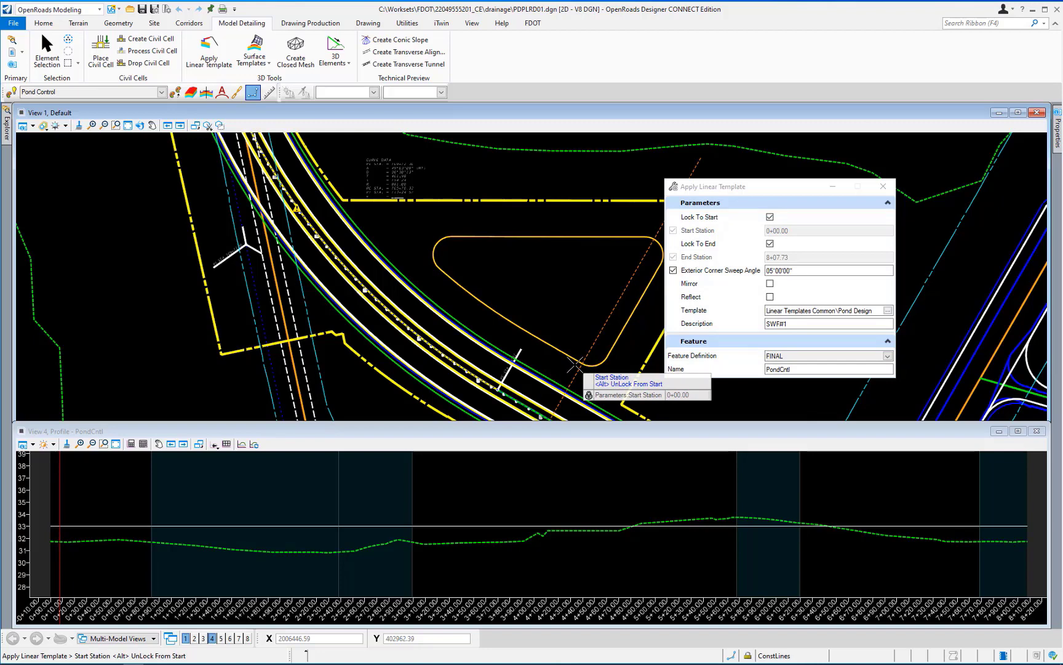
left_click(560, 290)
left_click(560, 290)
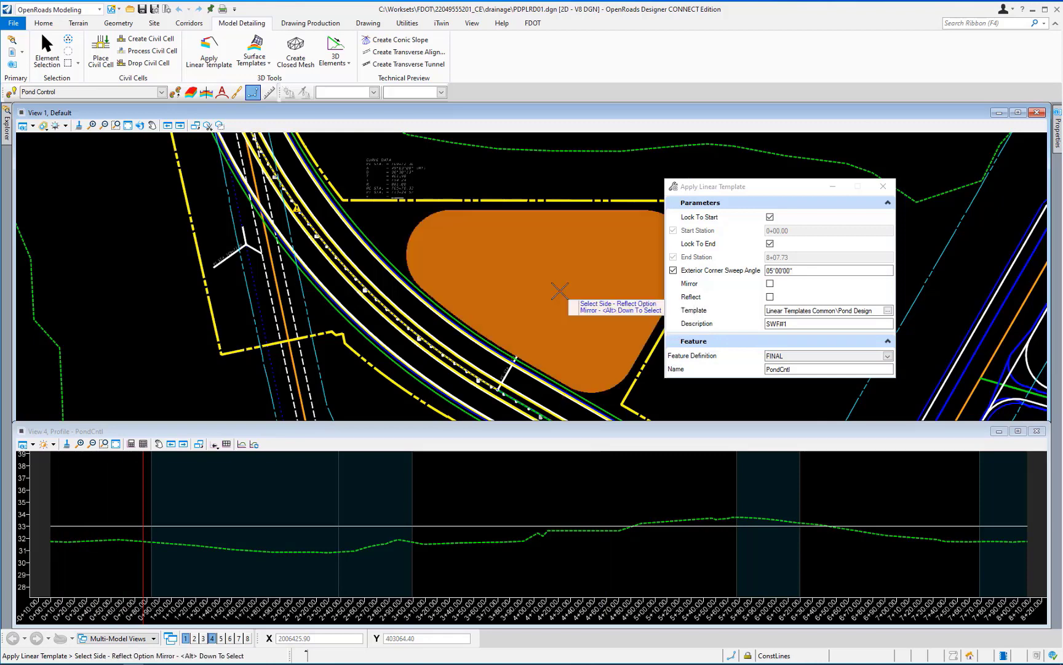
left_click(560, 291)
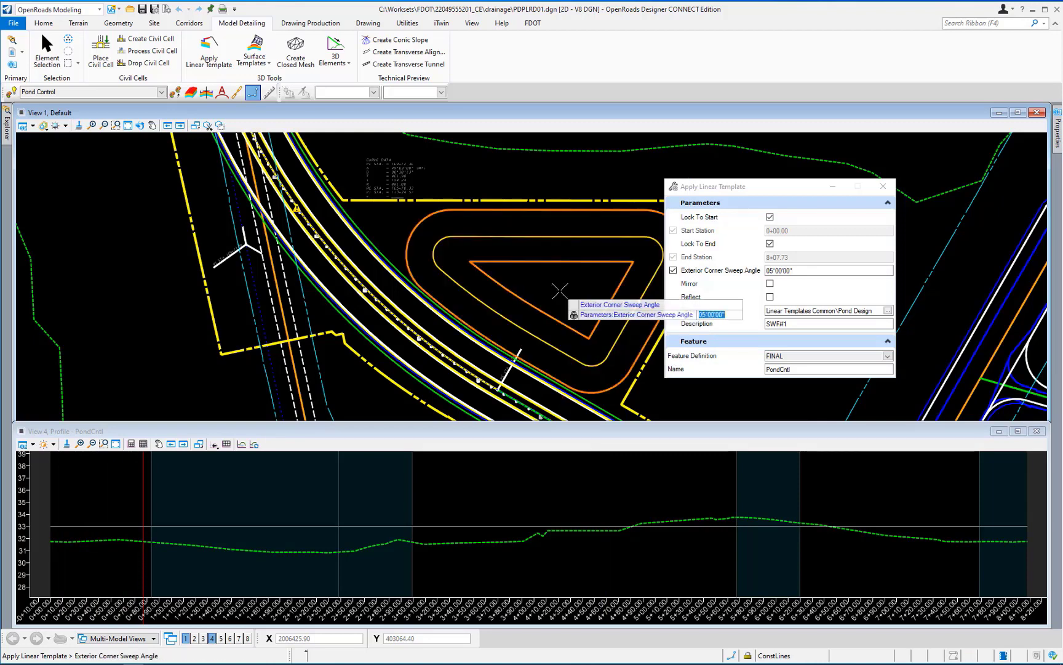
left_click(560, 291)
left_click(560, 290)
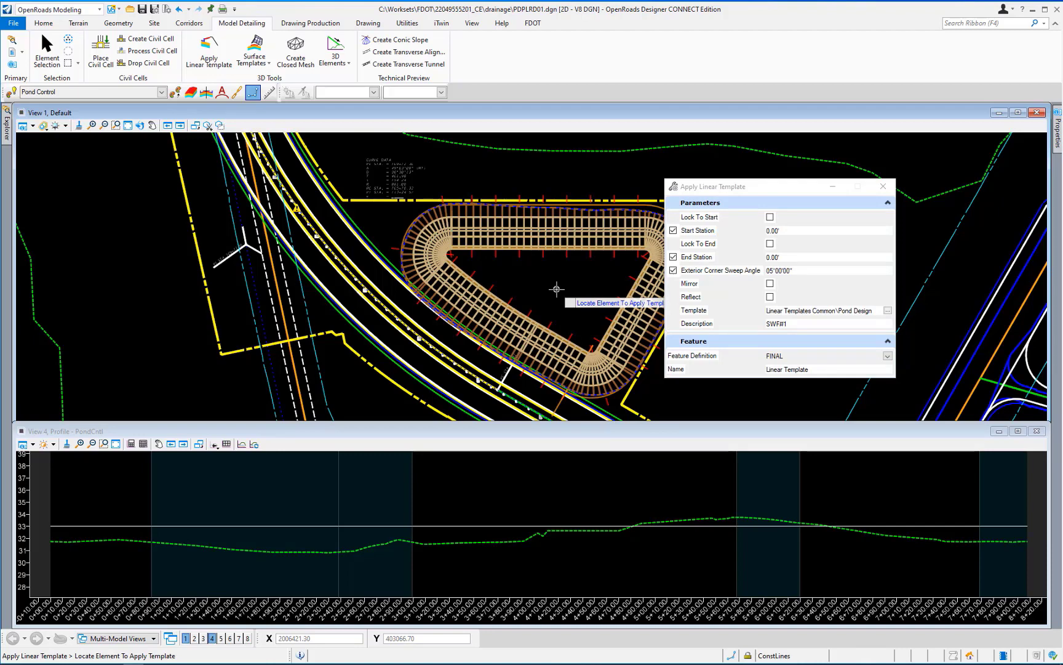
right_click(556, 289)
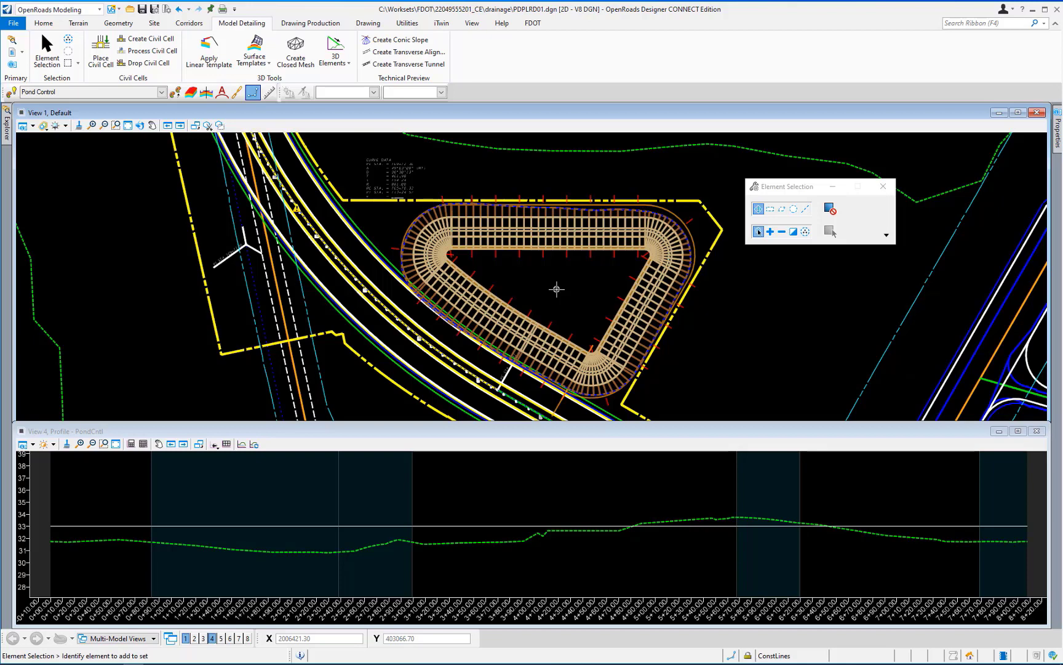
Step: Switch to the 2 Views Plan/3D layout and frame the whole pond in both the plan and 3D views
right_click(762, 310)
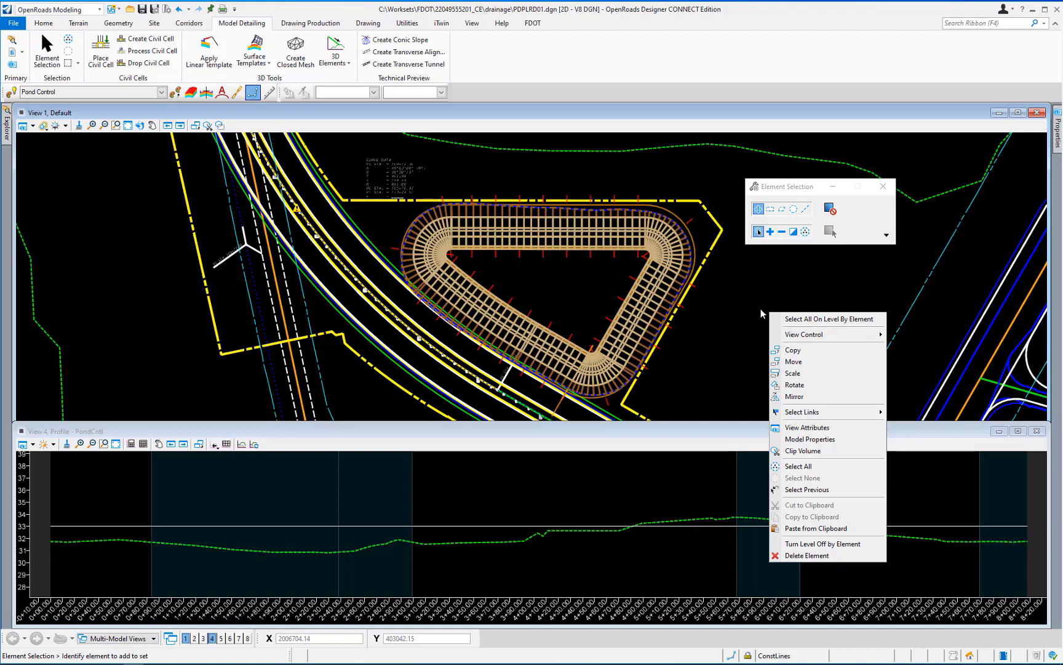
mouse_move(819, 336)
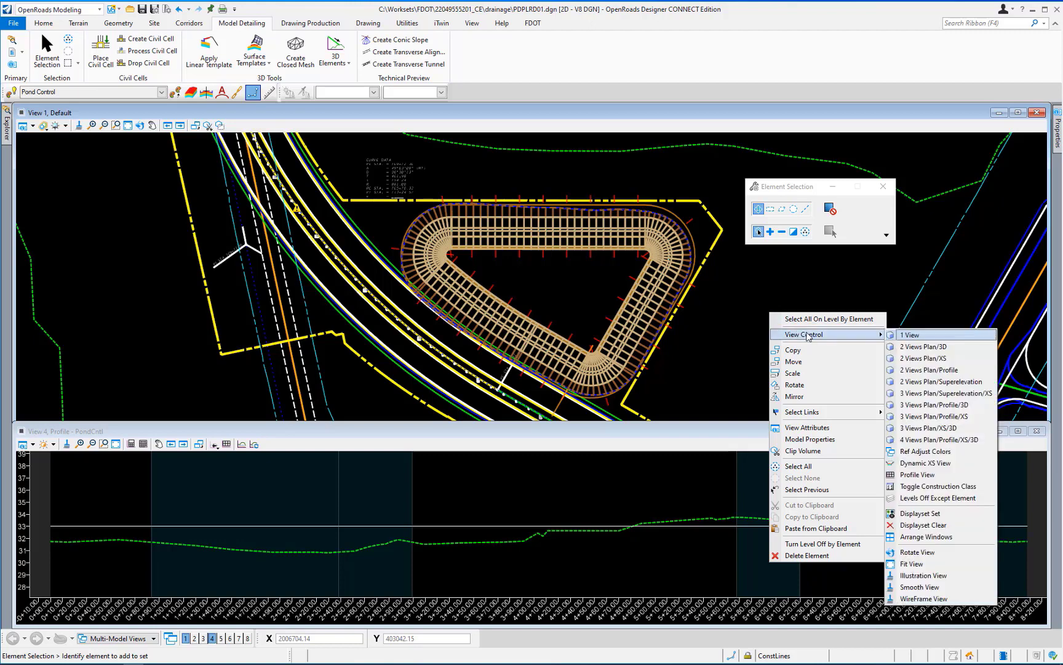
left_click(917, 349)
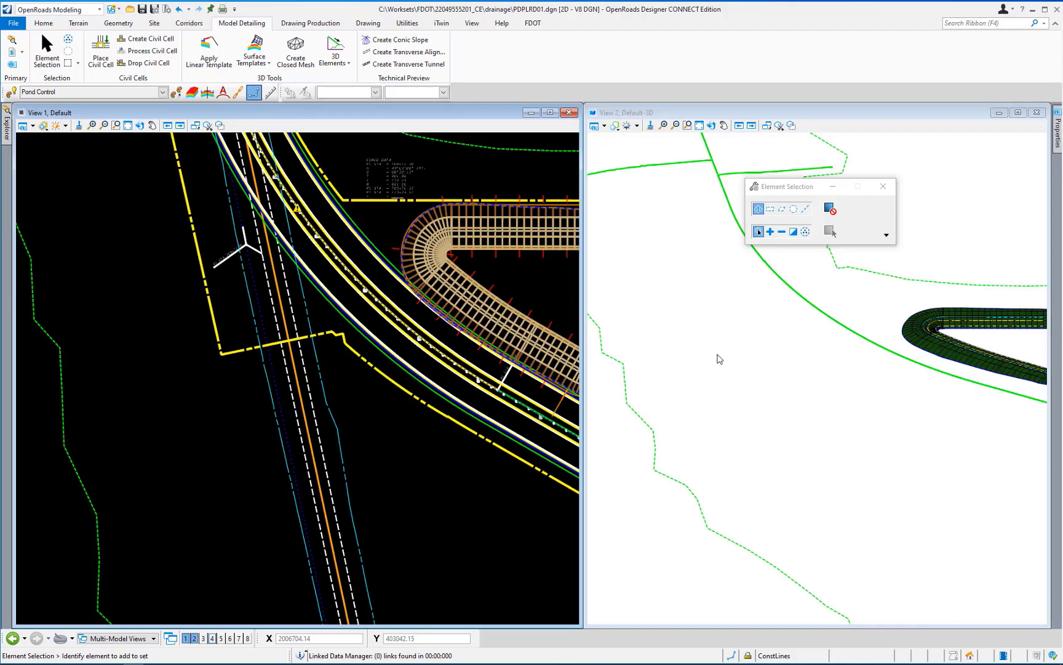
scroll(718, 358, "down", 2)
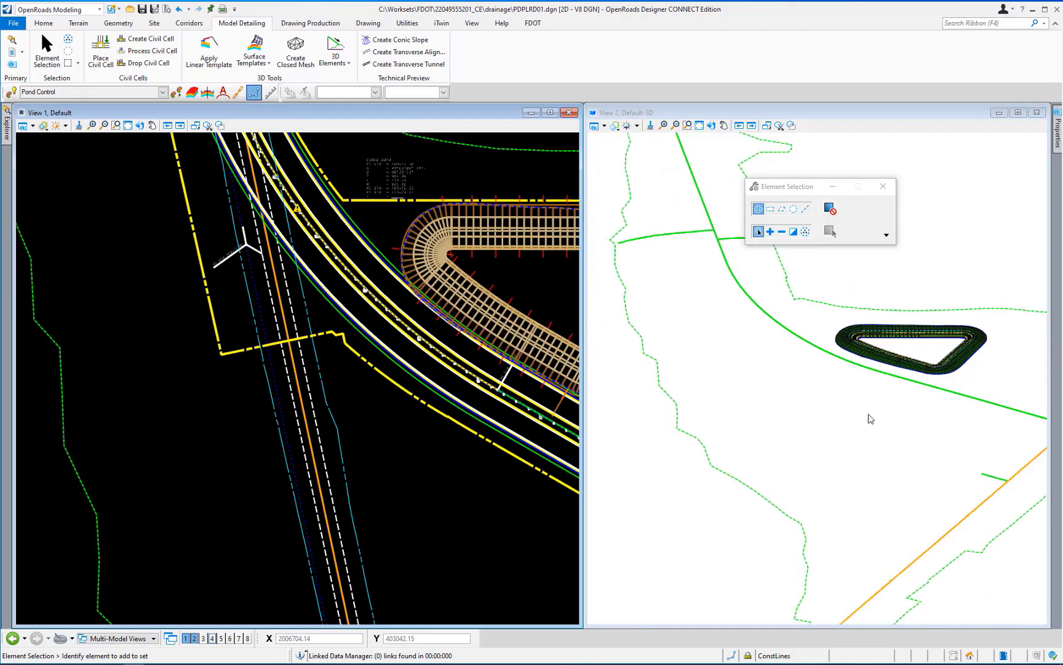
scroll(955, 415, "up", 1)
scroll(955, 415, "up", 1)
scroll(884, 472, "down", 1)
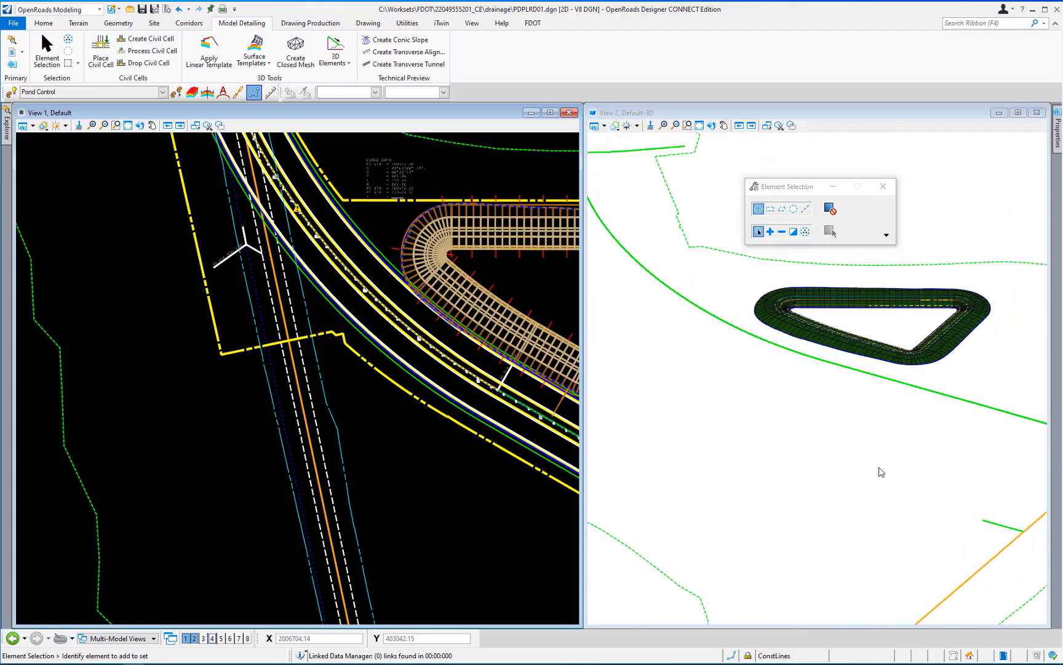
scroll(172, 419, "down", 2)
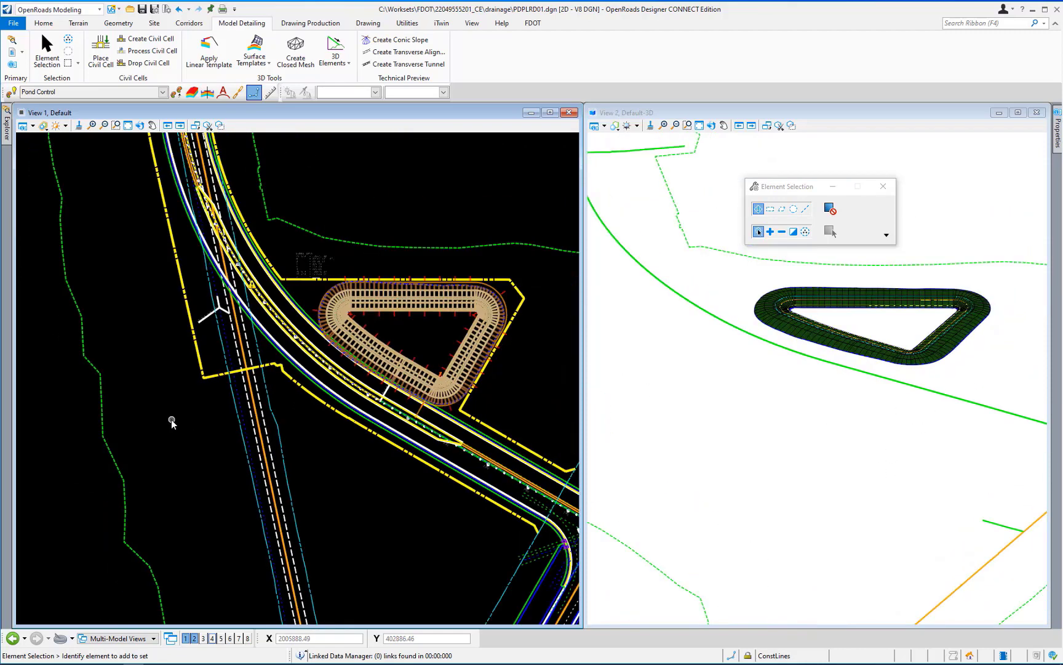
scroll(312, 485, "up", 1)
middle_click_drag(312, 484, 243, 467)
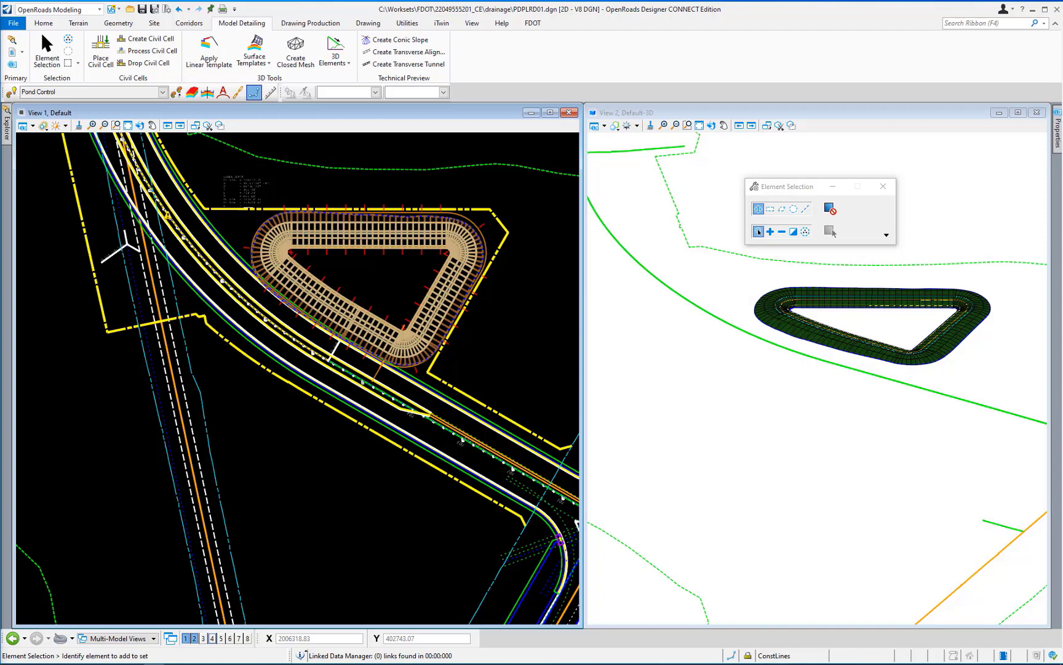
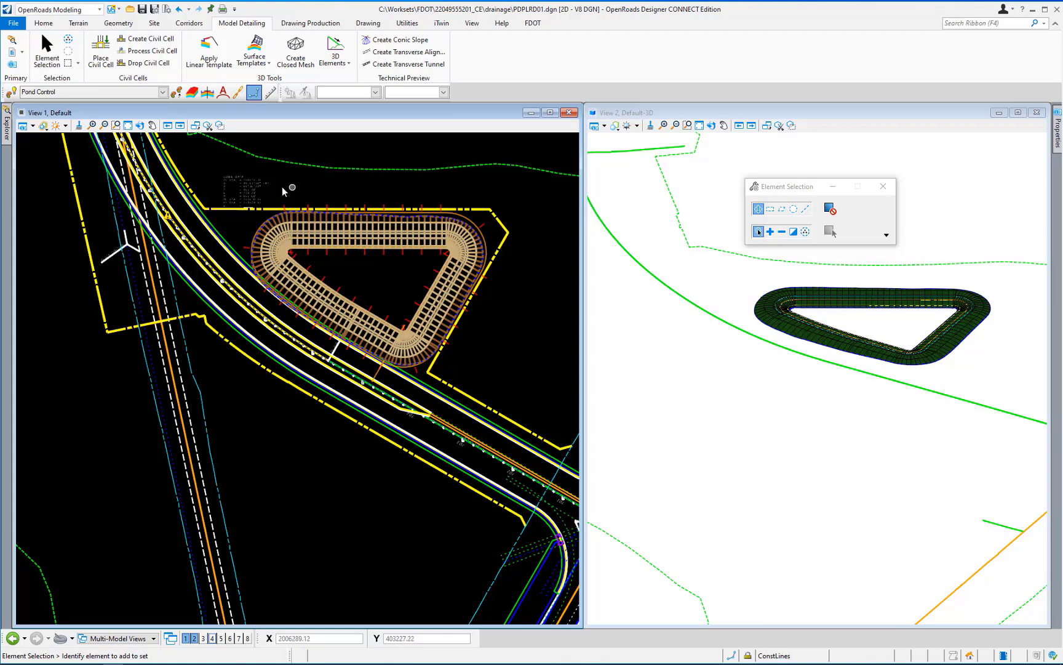
Step: Check the pond's roadside edge up close, and turn off display of the PDPLRD01.dgn Default-3D reference in the plan view
left_click(116, 126)
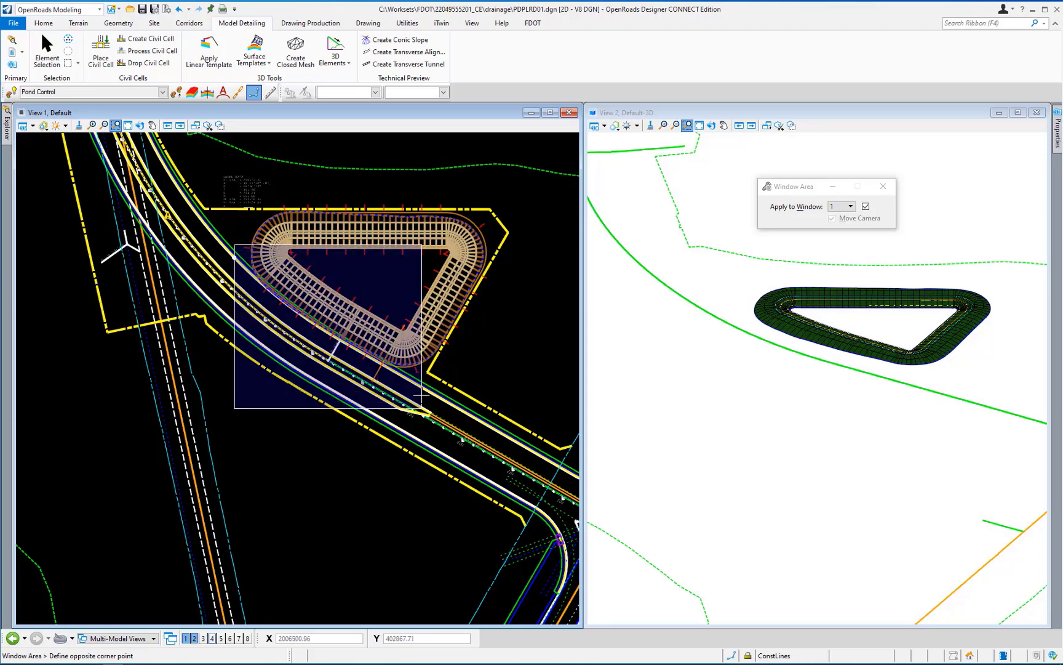
left_click(422, 406)
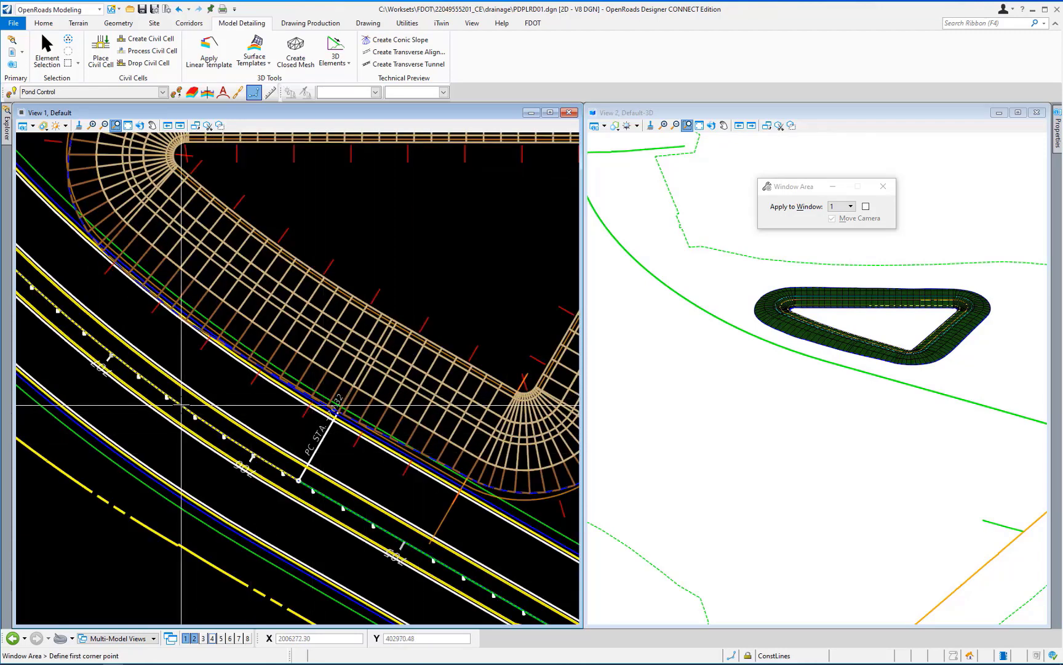
key("Escape")
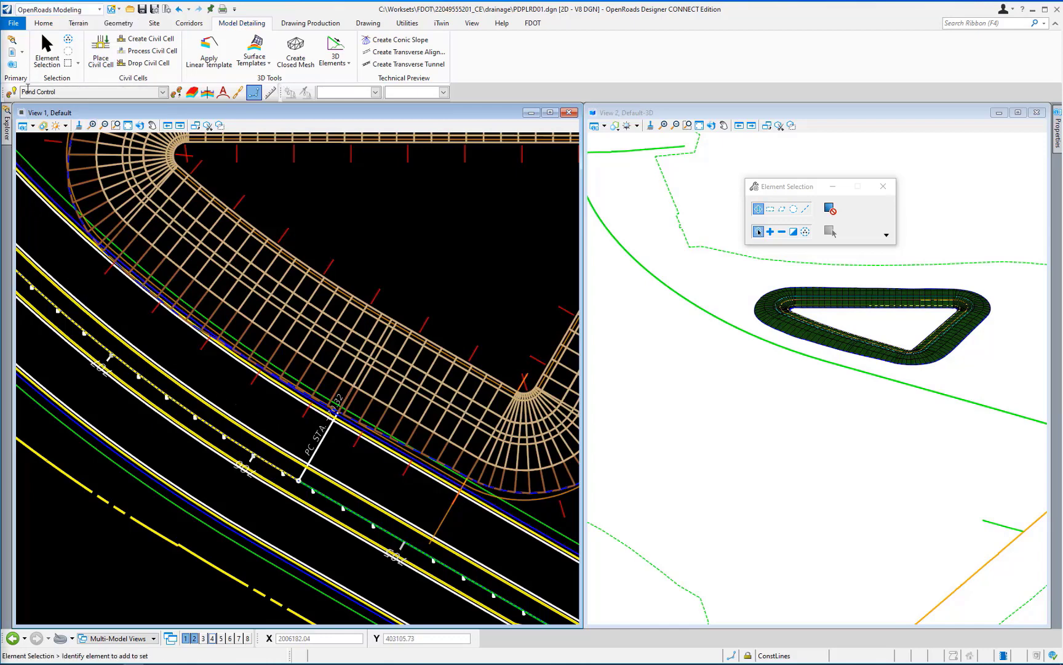
left_click(44, 24)
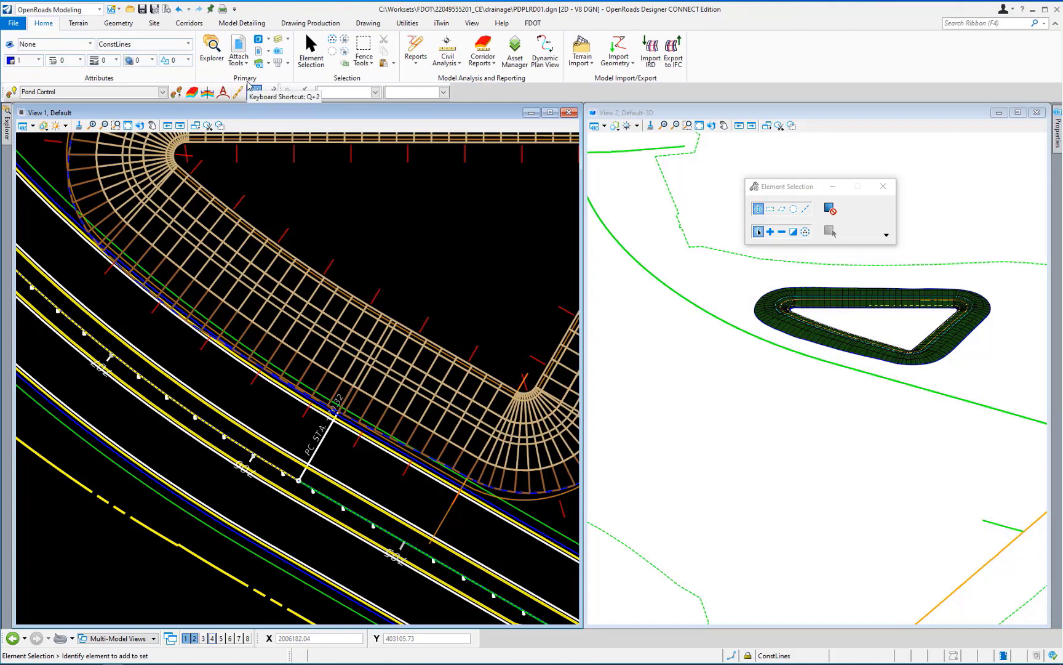
left_click(239, 45)
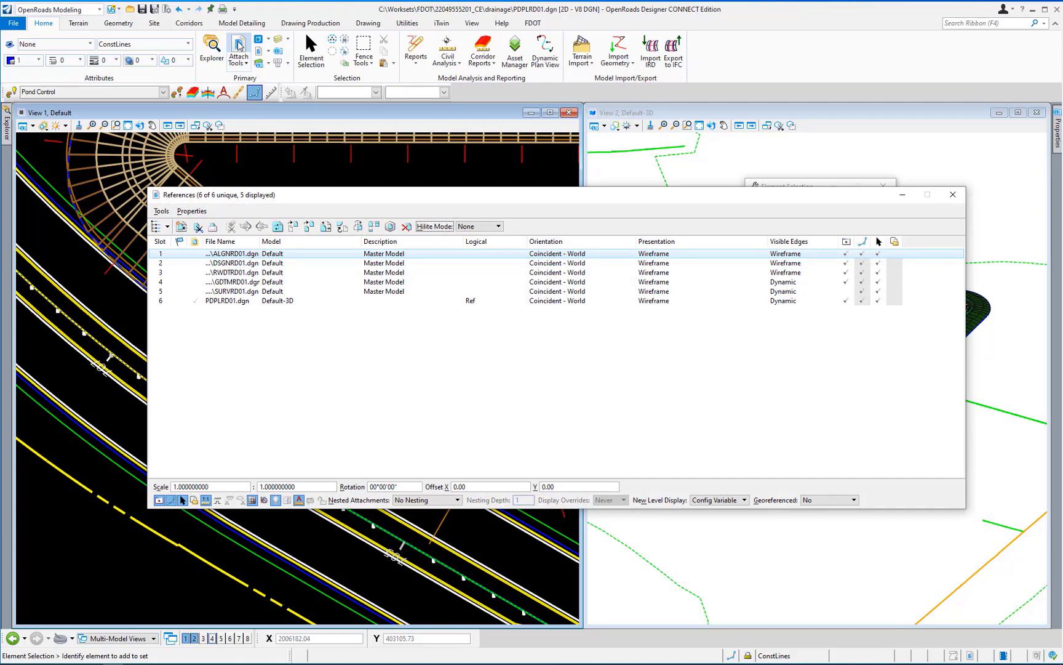
left_click(290, 303)
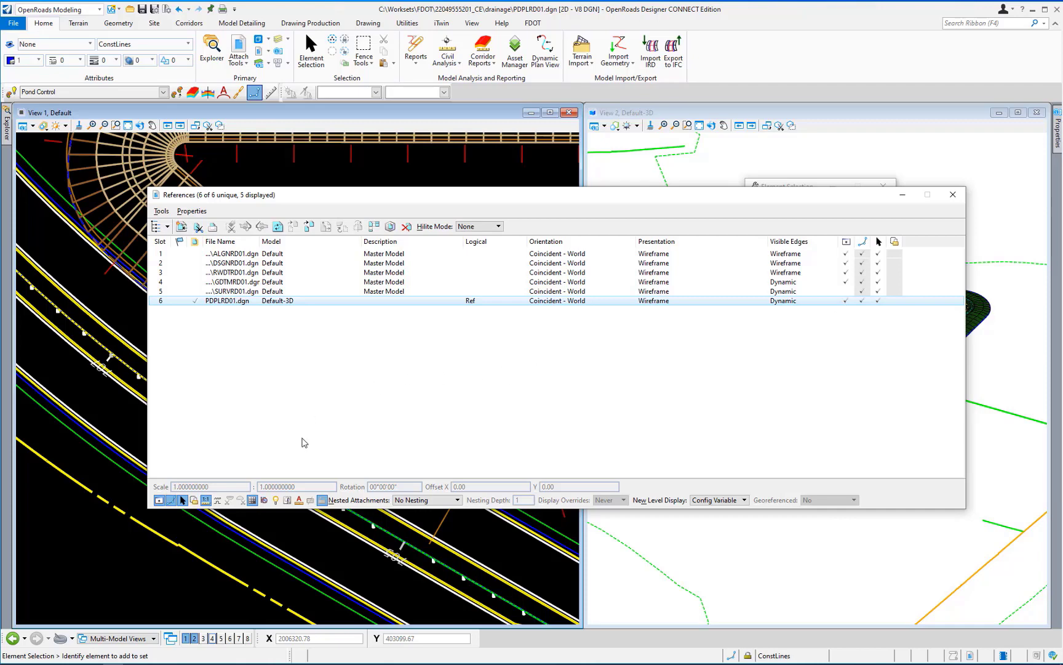
left_click(159, 500)
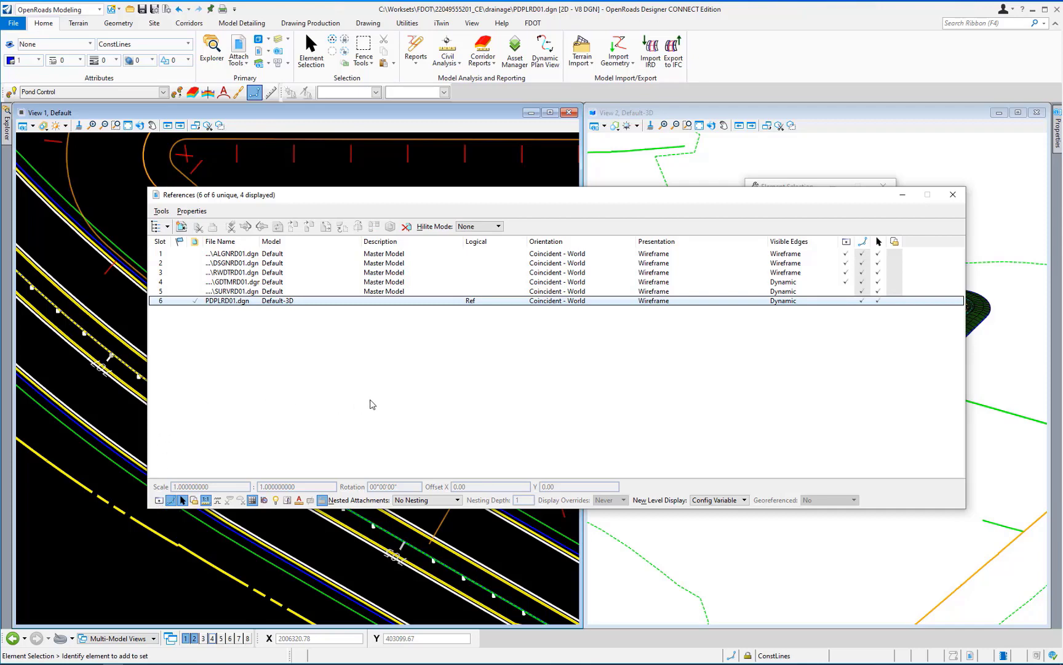
left_click(953, 195)
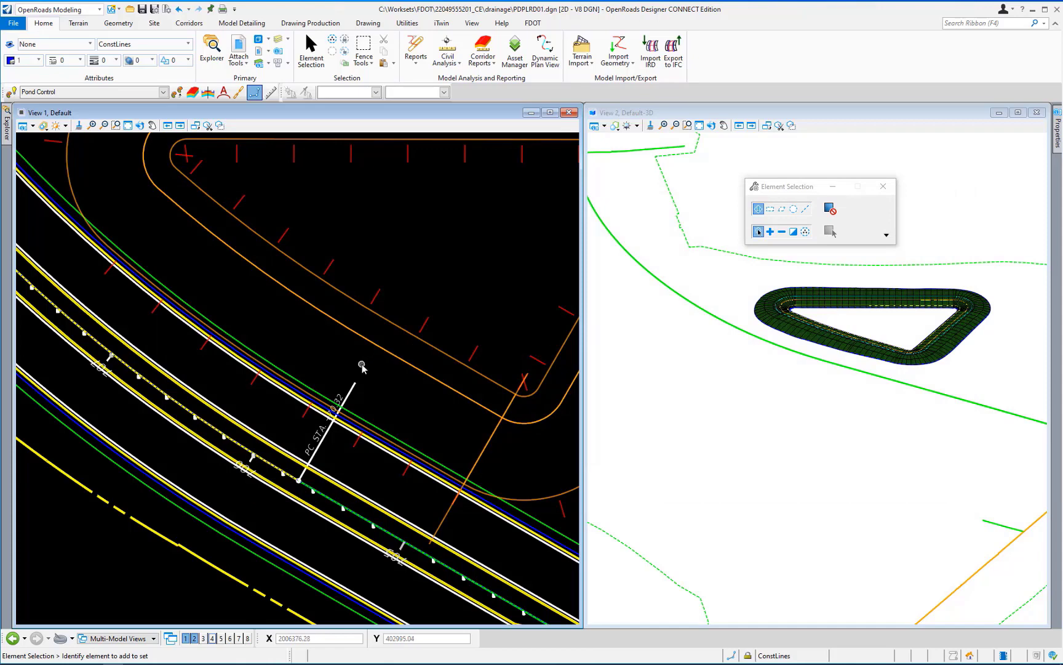
Step: Select the PondCntl control outline in plan and open its profile model in View 4
scroll(366, 401, "down", 1, "ctrl")
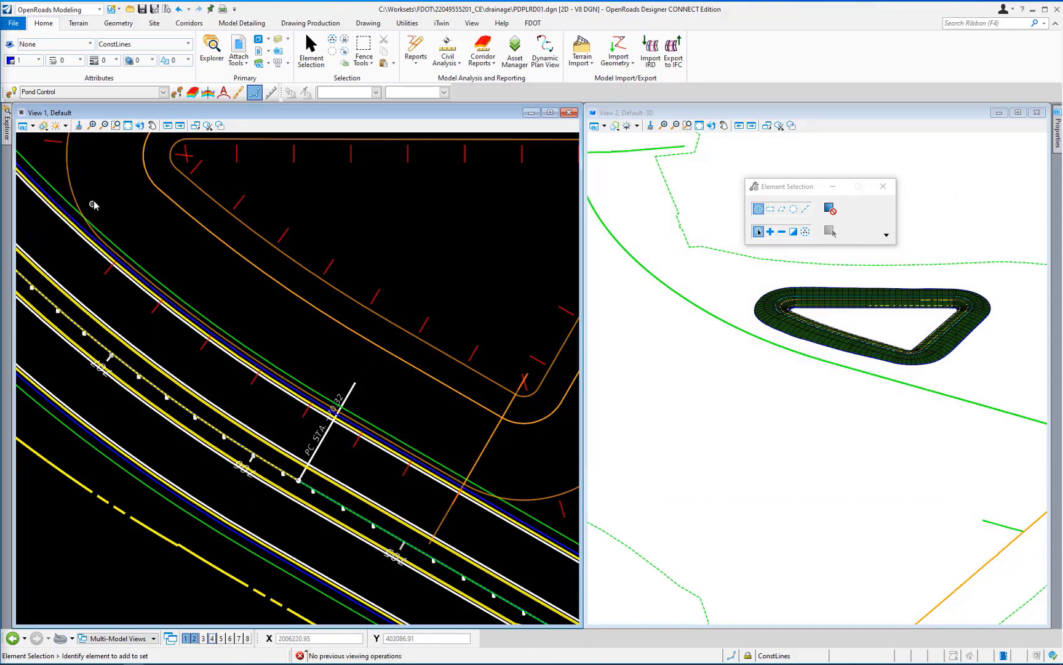
left_click(104, 125)
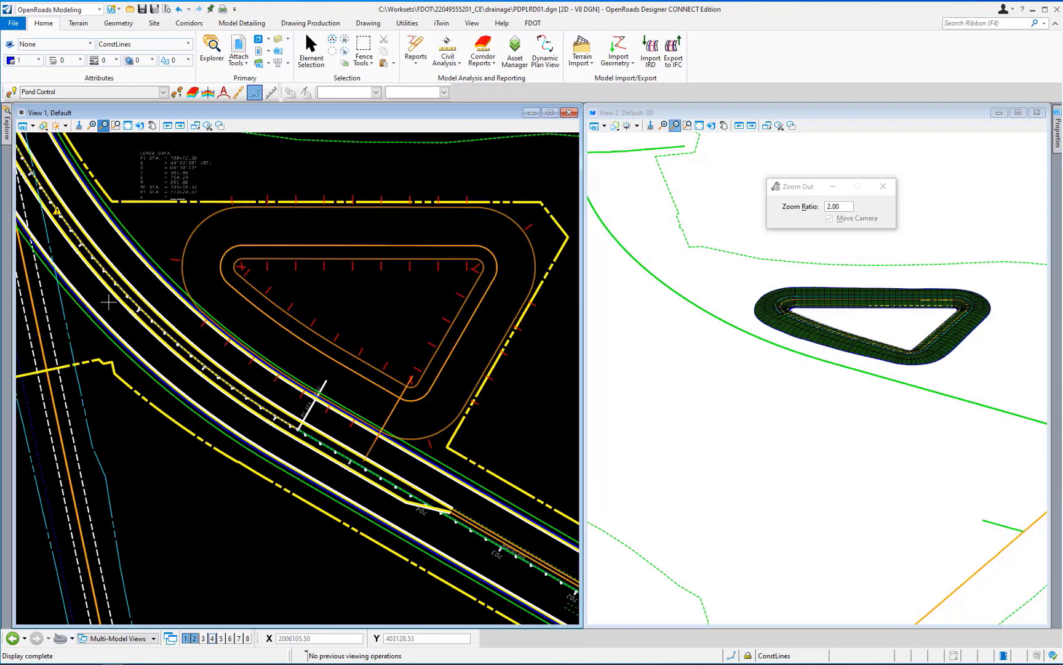
right_click(169, 482)
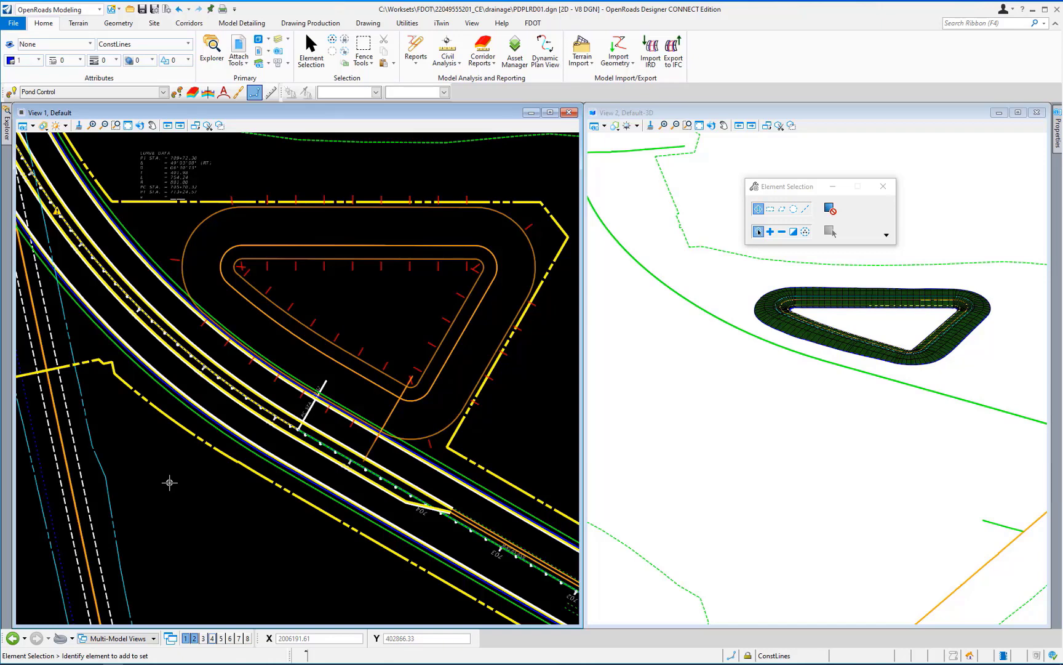
left_click(440, 374)
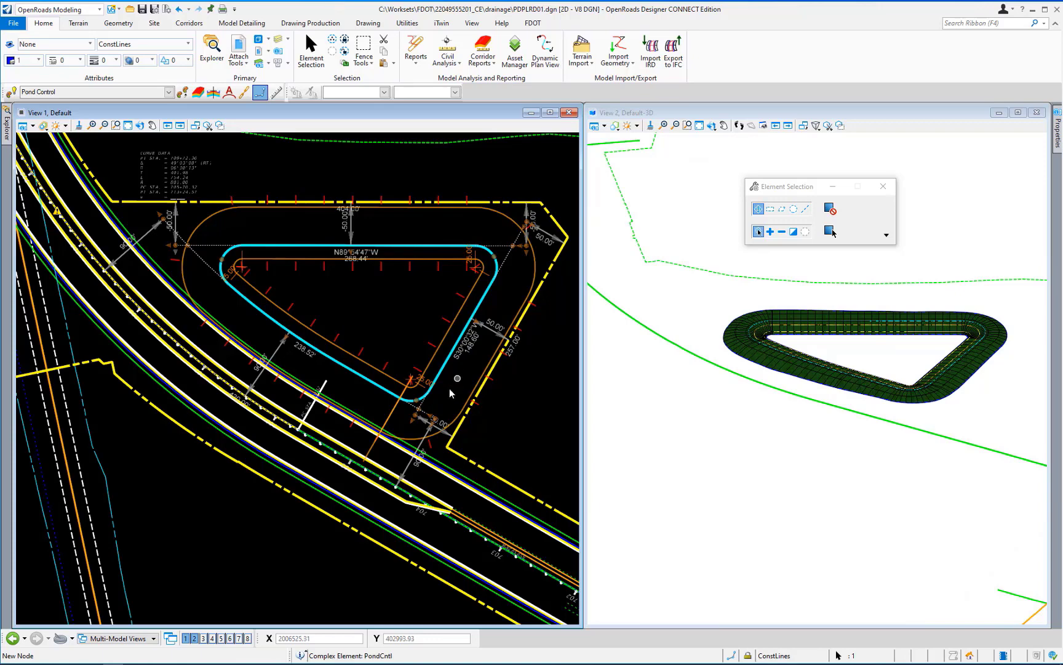
left_click(213, 639)
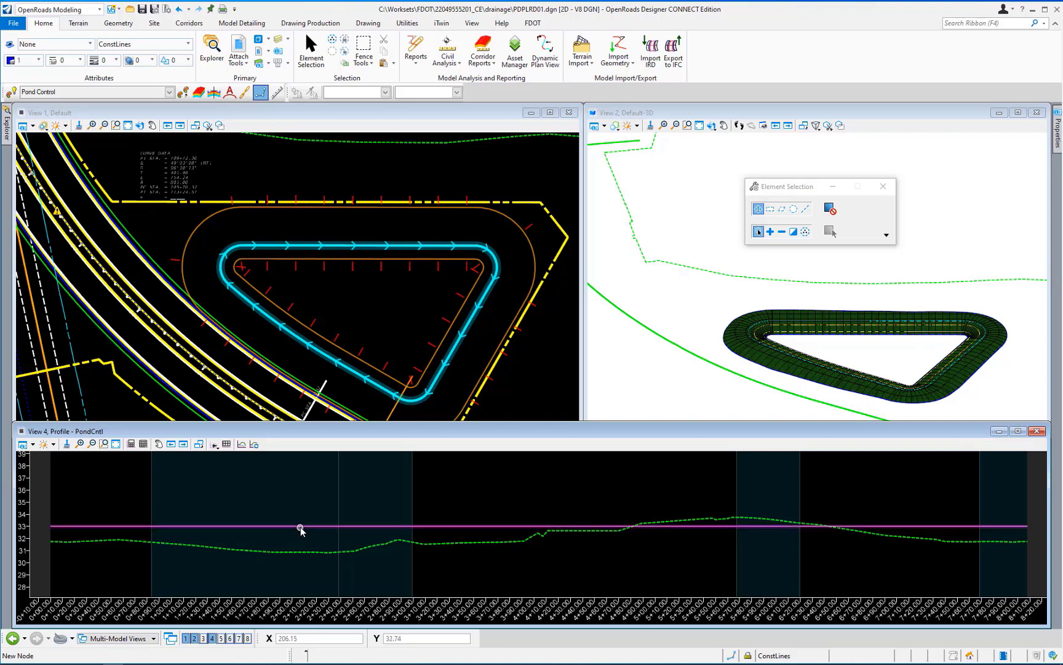
Step: Set the elevation of the active PondCntl profile line to 31
left_click(301, 527)
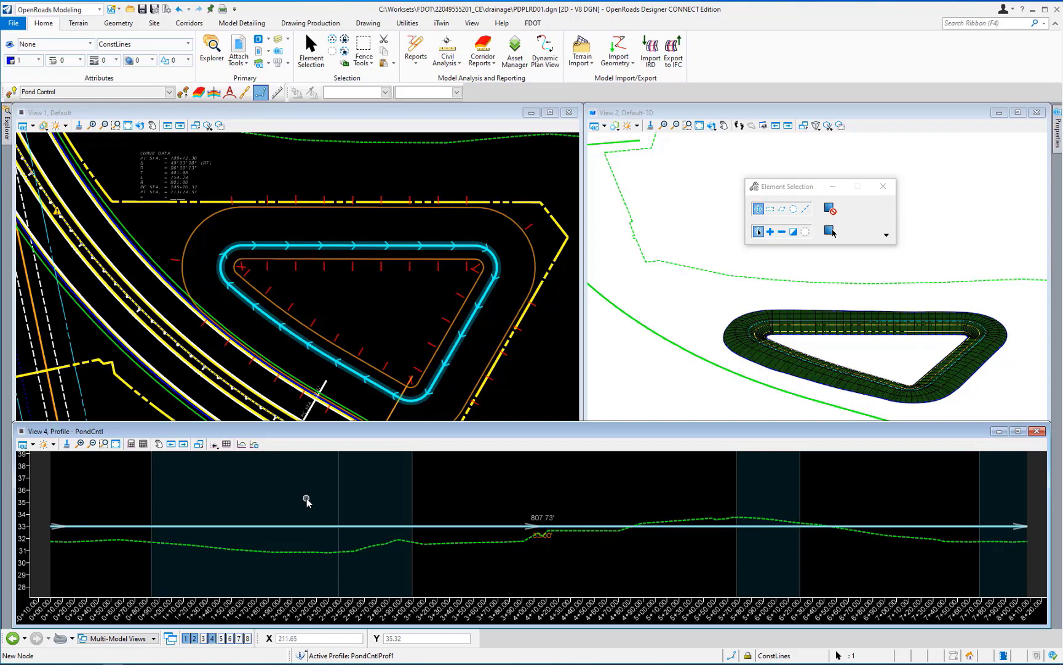
left_click(551, 542)
type("31")
key("Return")
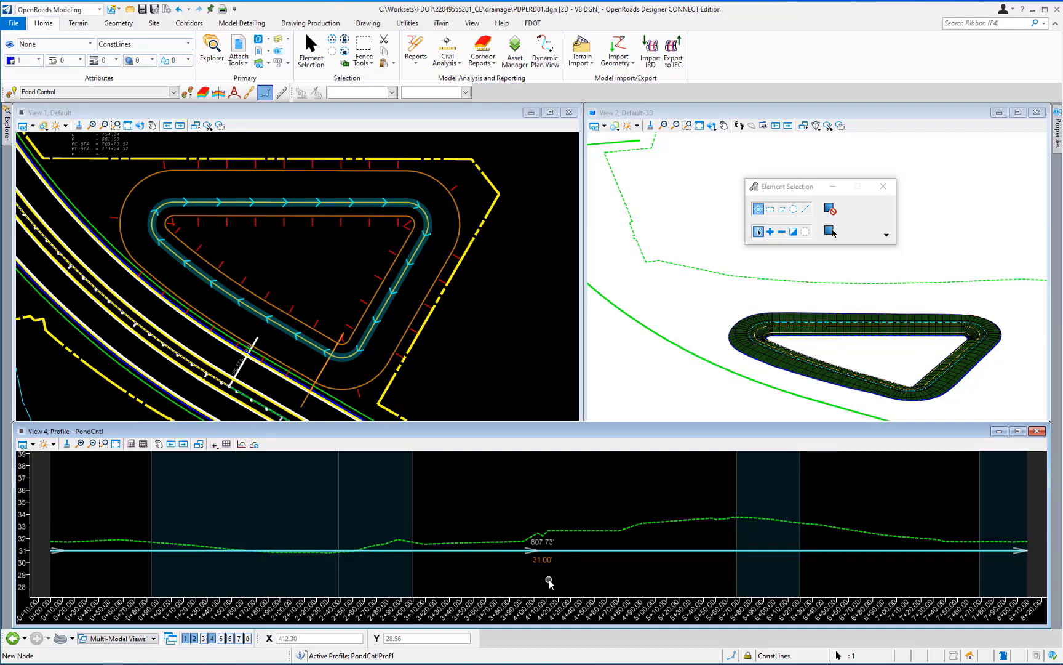
Step: Turn on display of the PDPLRD01.dgn Default-3D reference in the plan view and close the References dialog
left_click(356, 116)
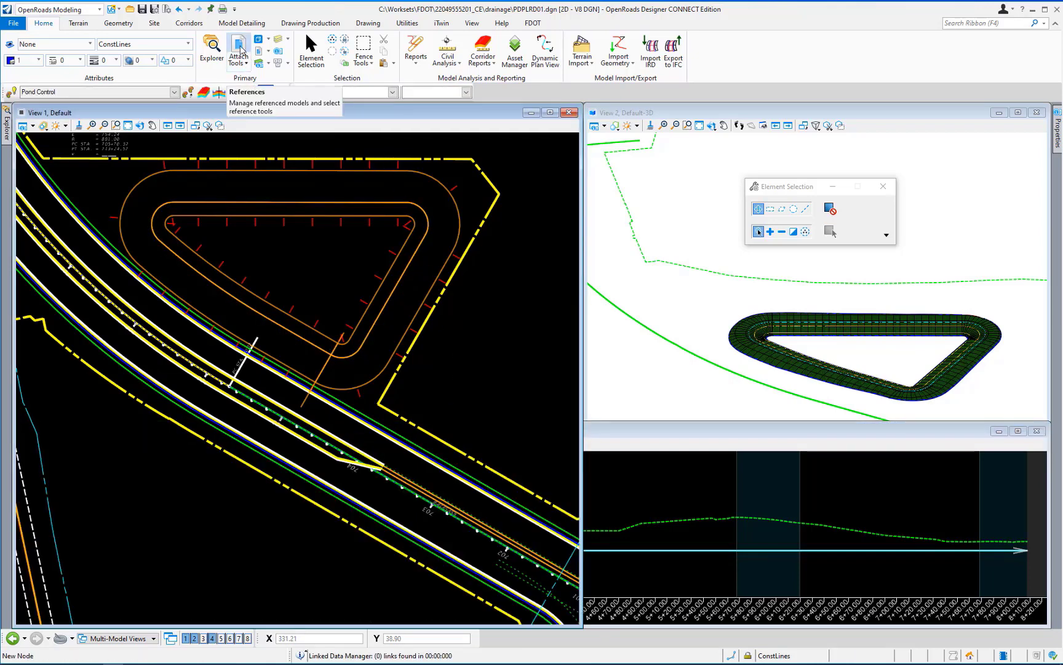
left_click(239, 48)
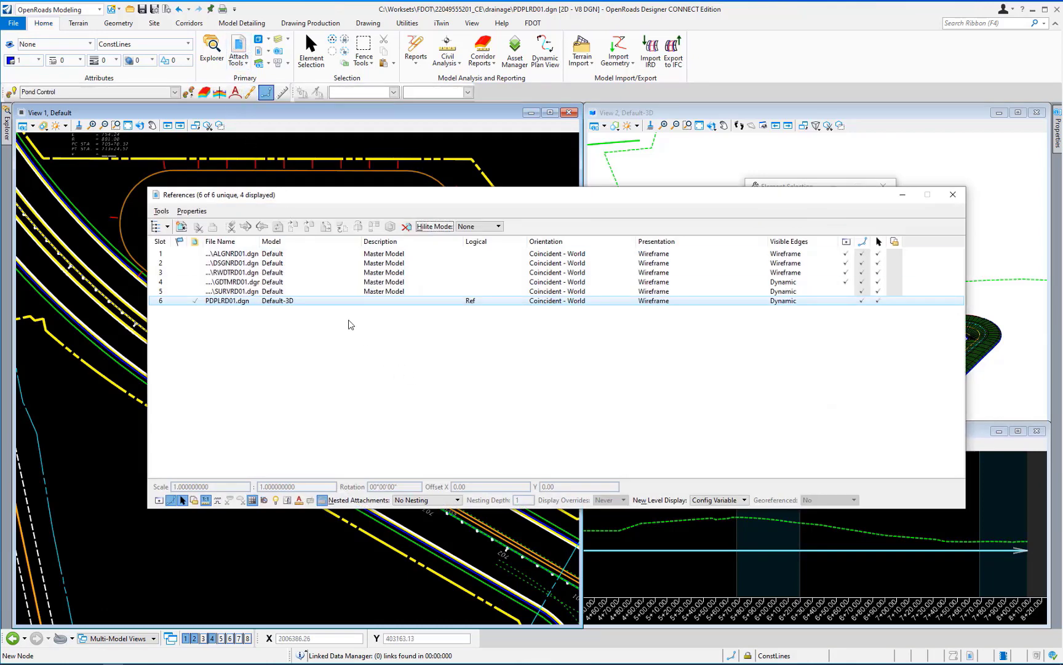
left_click(286, 302)
left_click(846, 301)
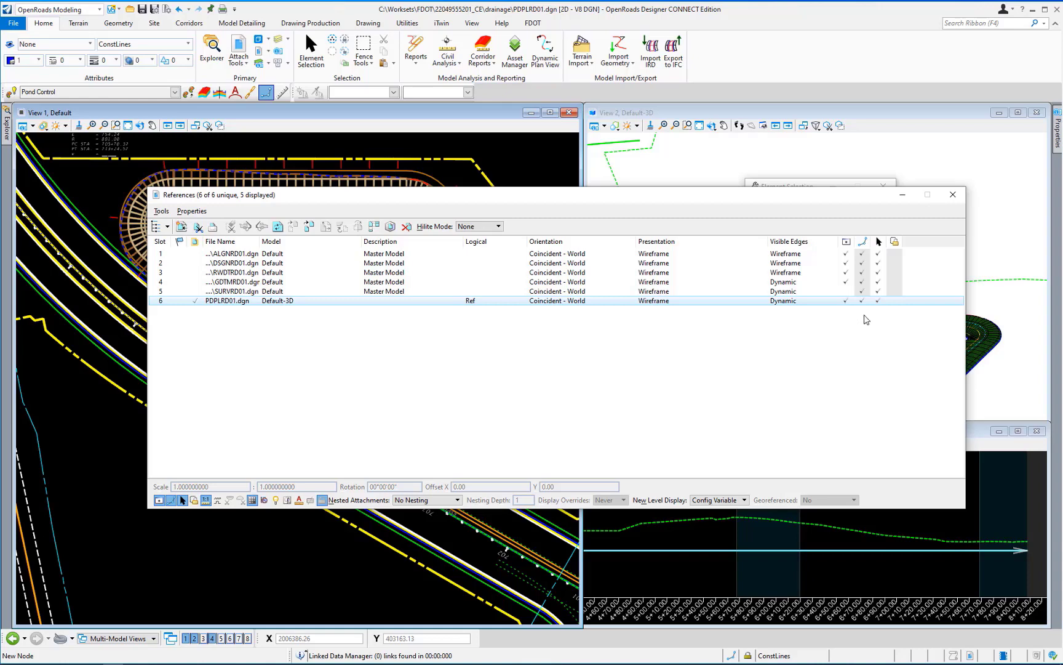
left_click(953, 196)
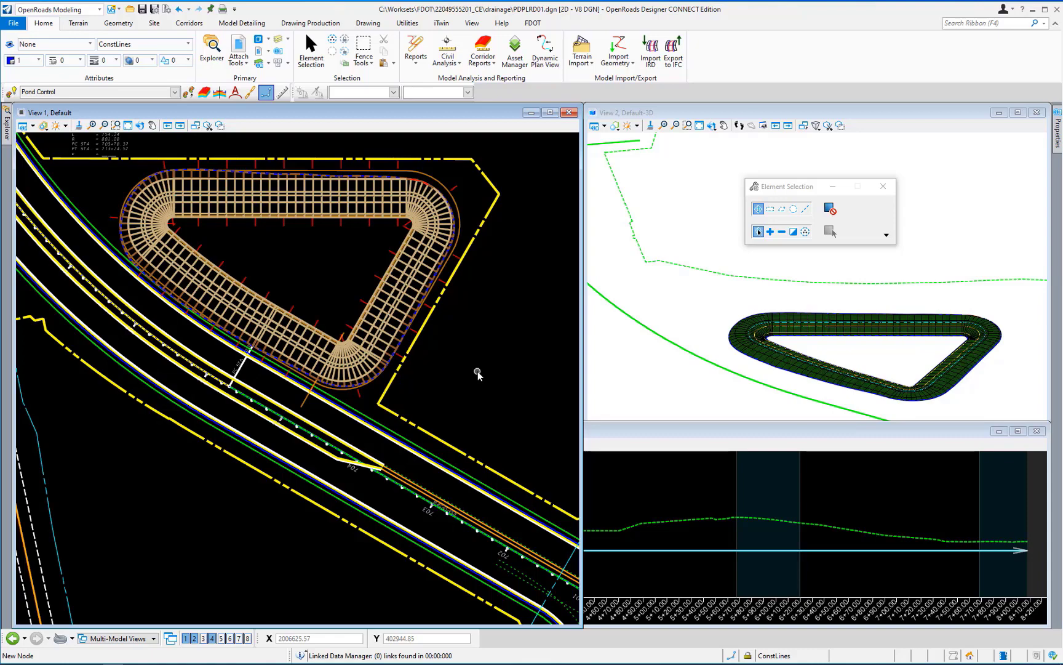
Step: Undo the last mesh terrain creation and set up Create Terrain Model from Design Meshes with side Top and surface feature definition DtmProposedPond
key("ctrl+z")
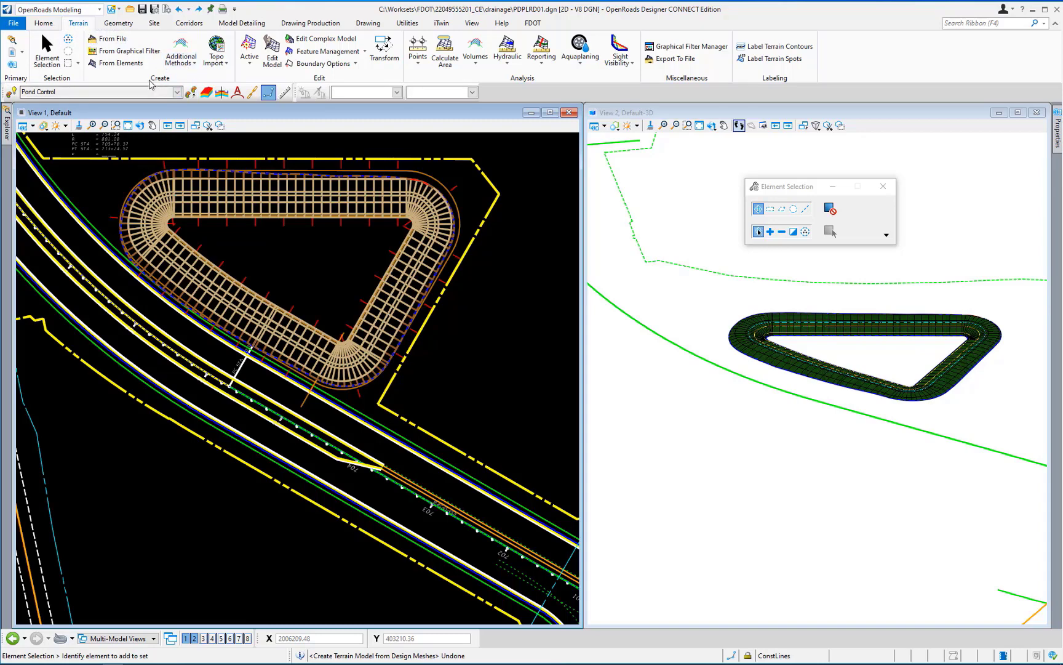
left_click(191, 67)
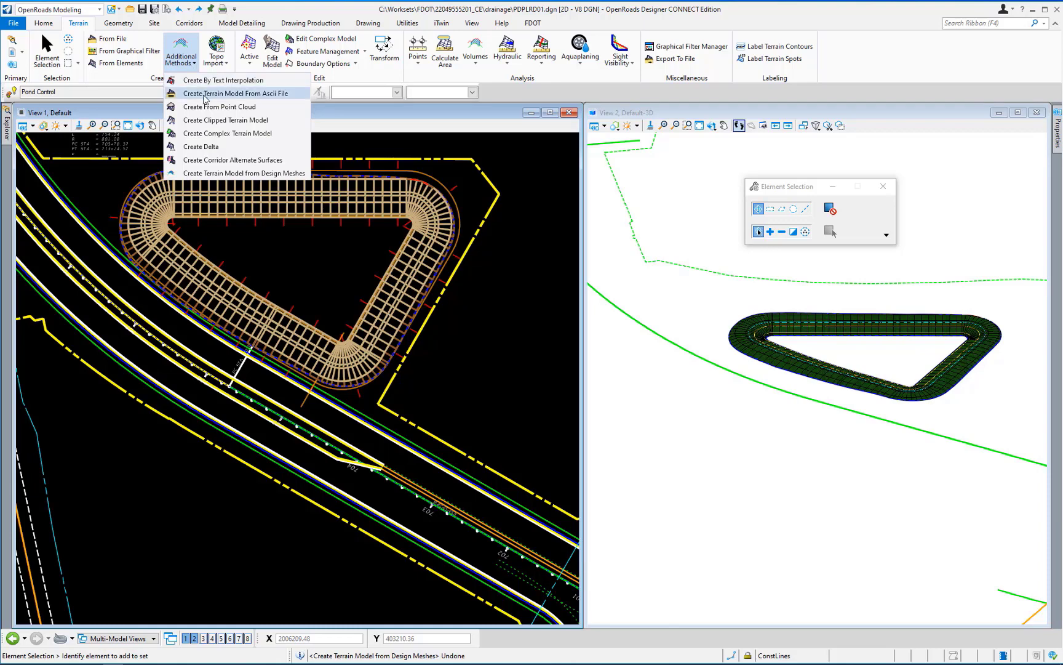
left_click(207, 173)
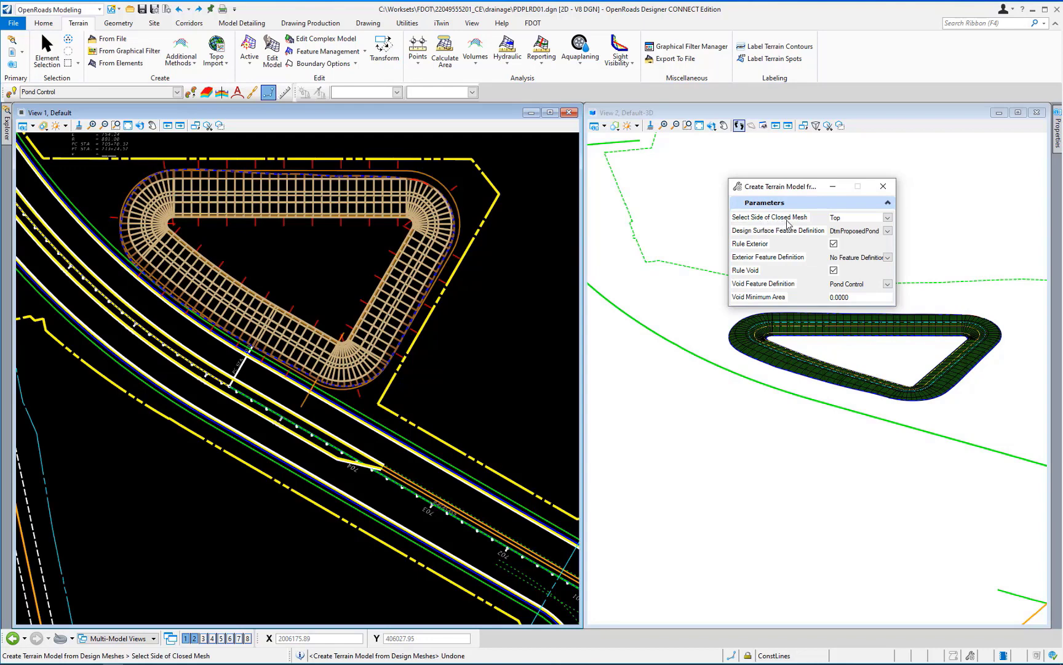
left_click(890, 219)
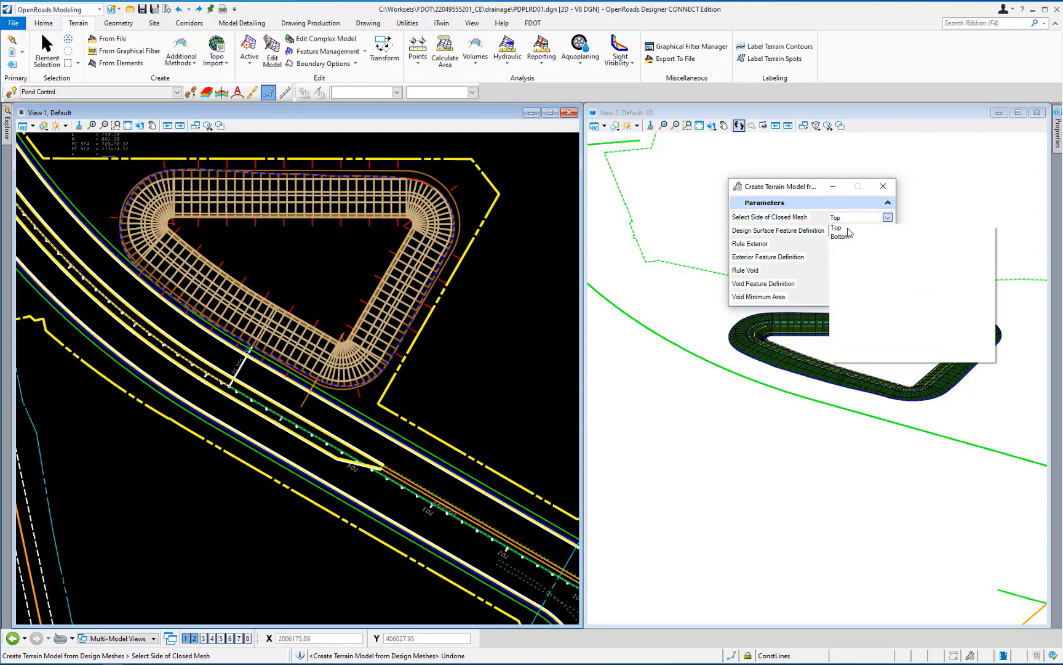
left_click(854, 228)
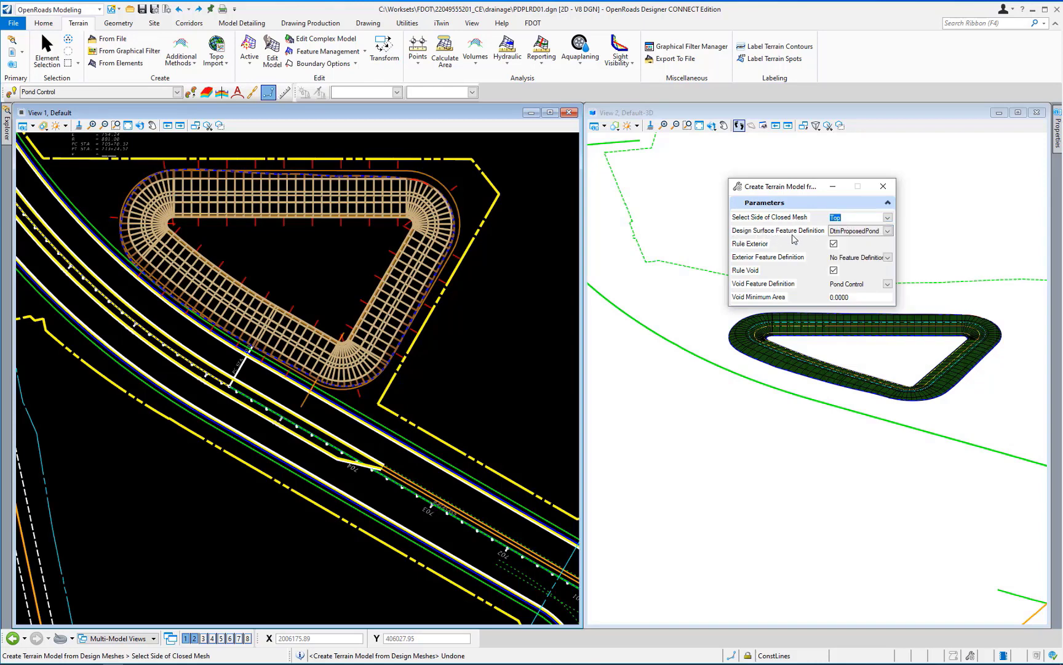
left_click(888, 231)
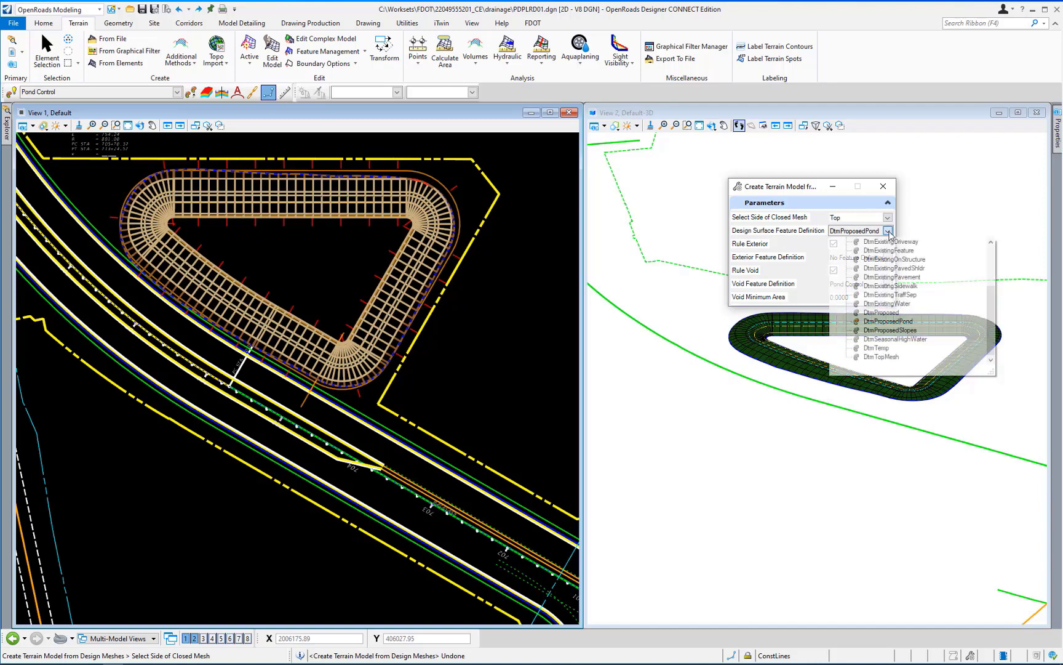
left_click(897, 325)
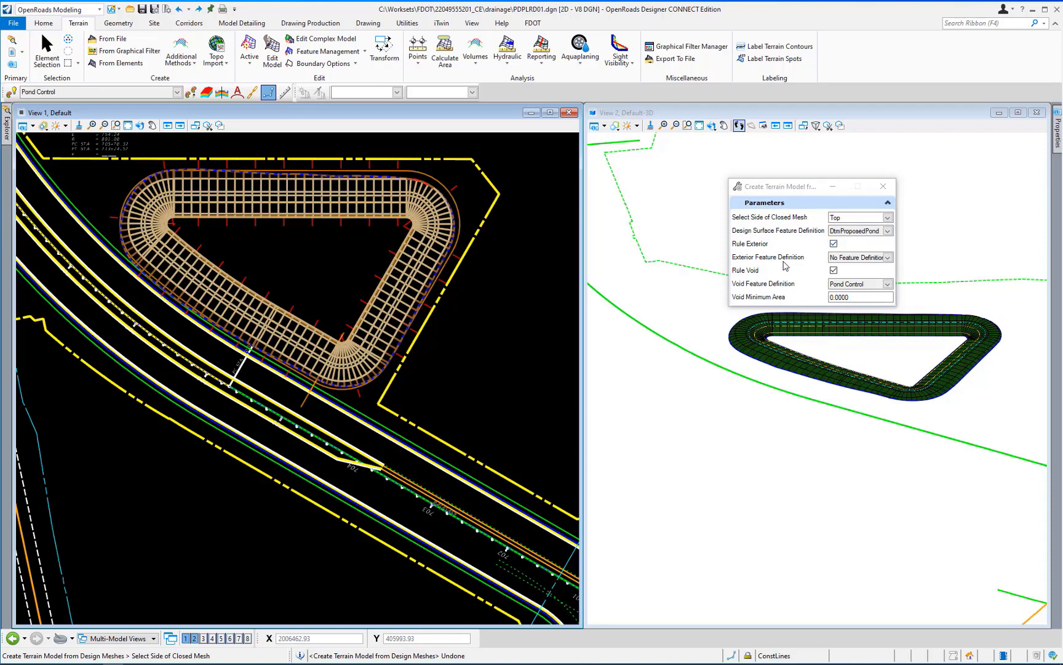
Step: Set the terrain's exterior to No Feature Definition, its void feature definition to Pond Control and the void minimum area to 0
left_click(888, 258)
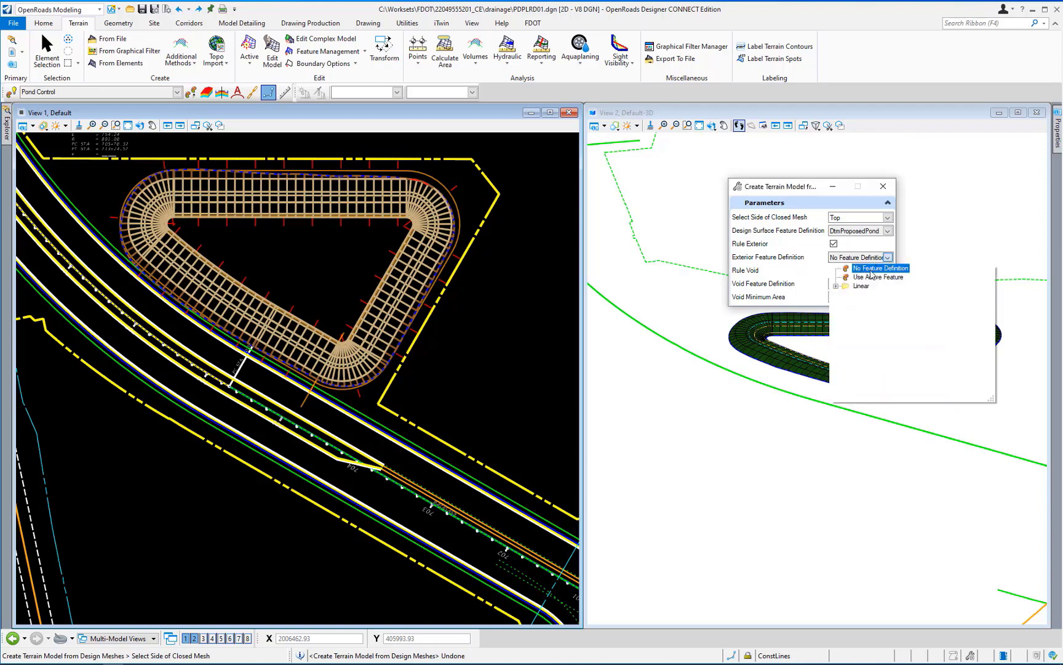
left_click(892, 269)
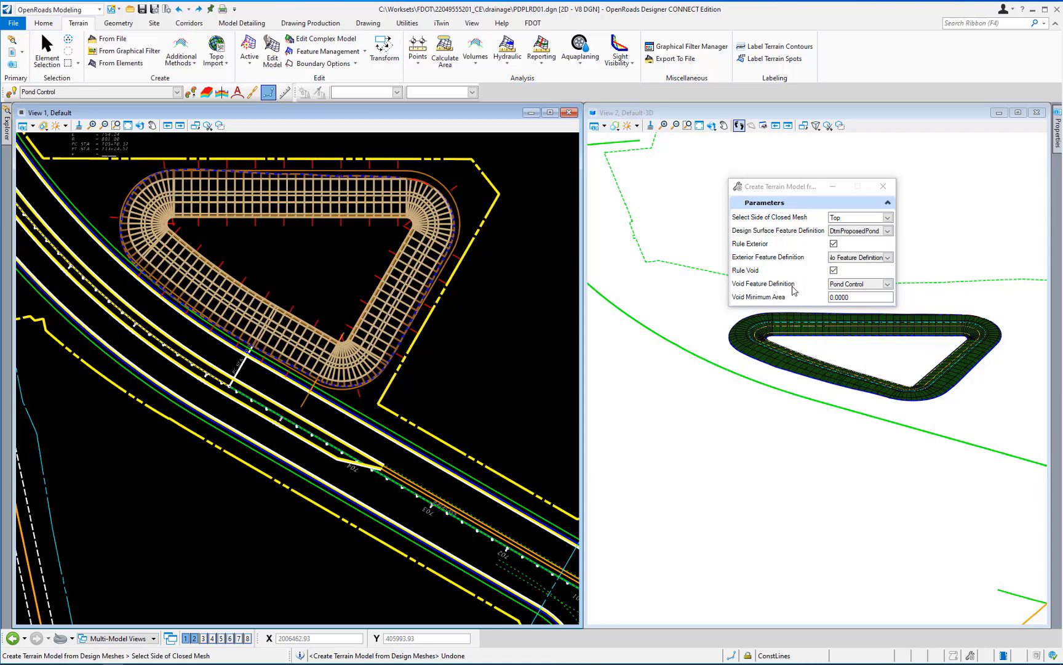
left_click(888, 285)
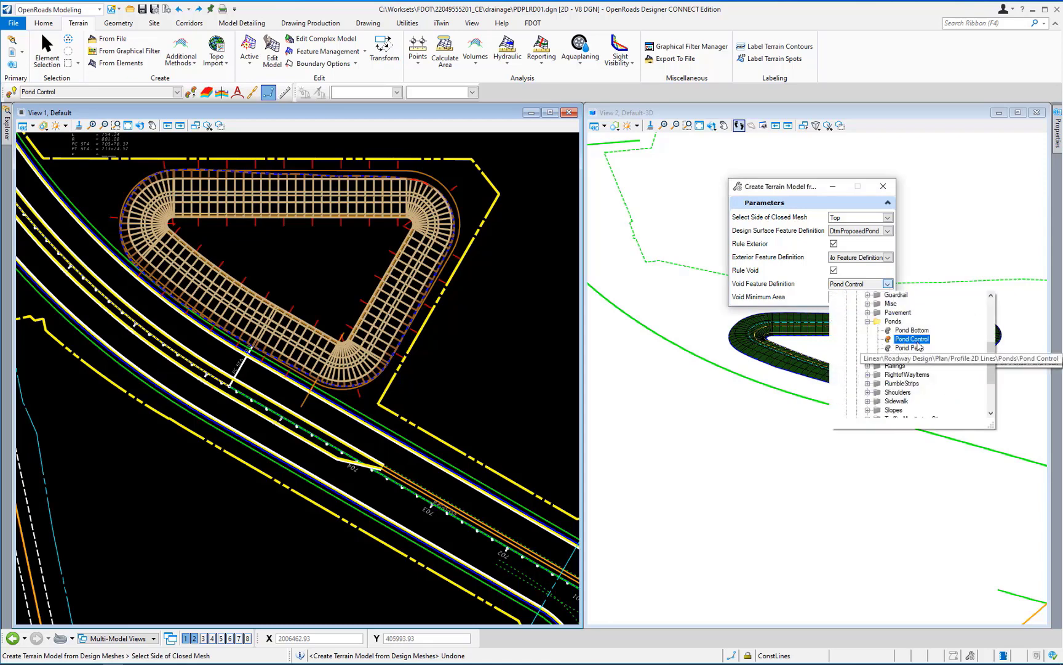
left_click(914, 341)
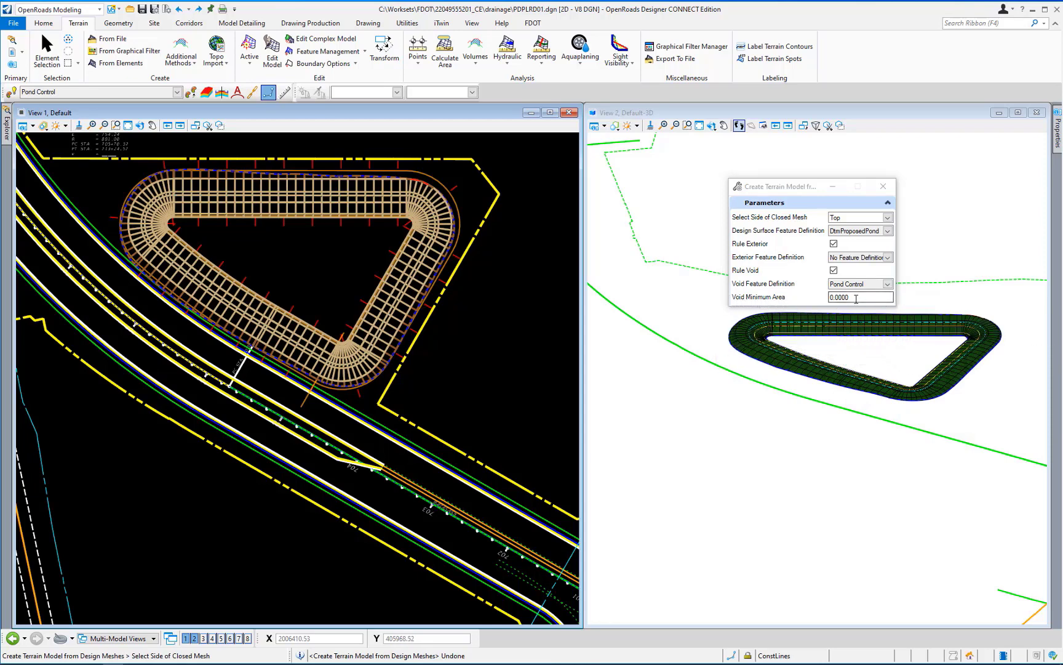
left_click_drag(856, 298, 812, 302)
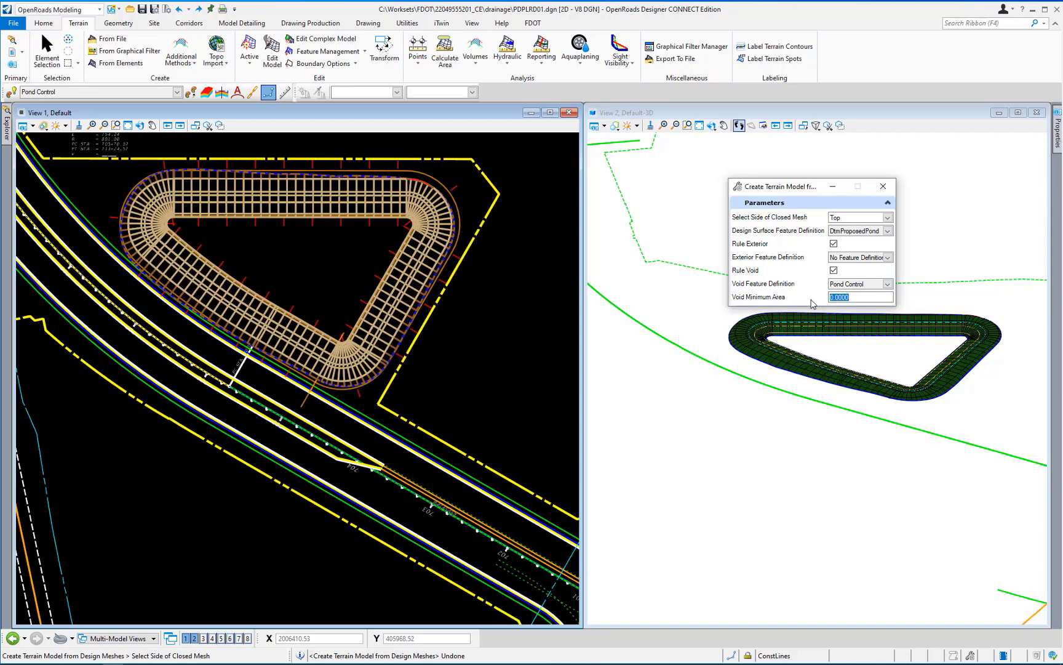
type("0")
key("Return")
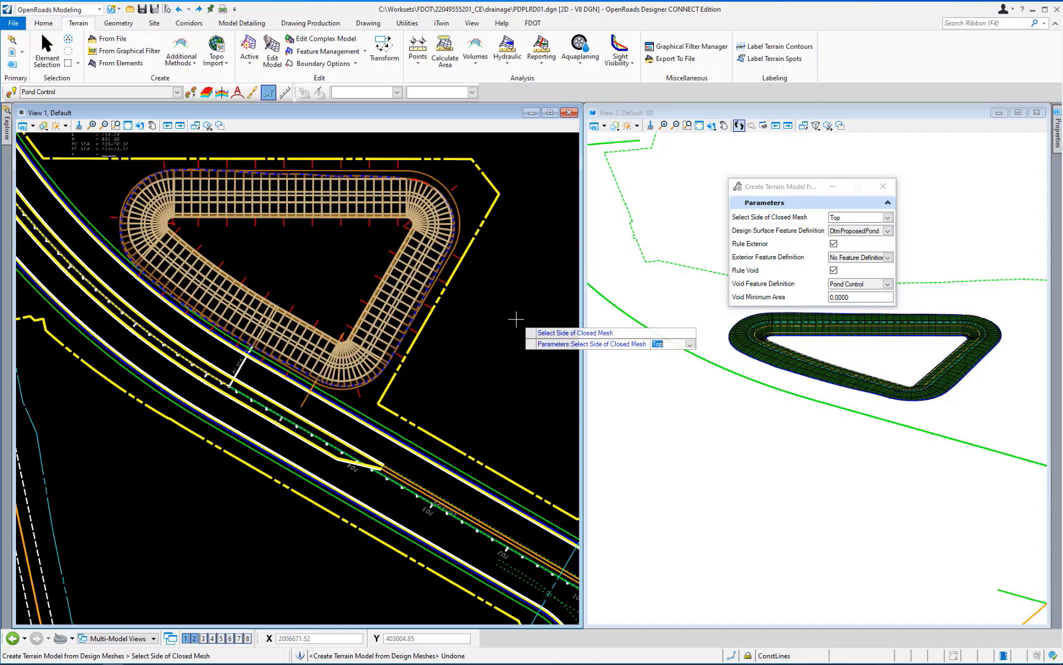
Step: Create the pond terrain model by accepting all parameters with exterior and void ruled, and select the new terrain
left_click(406, 303)
left_click(332, 276)
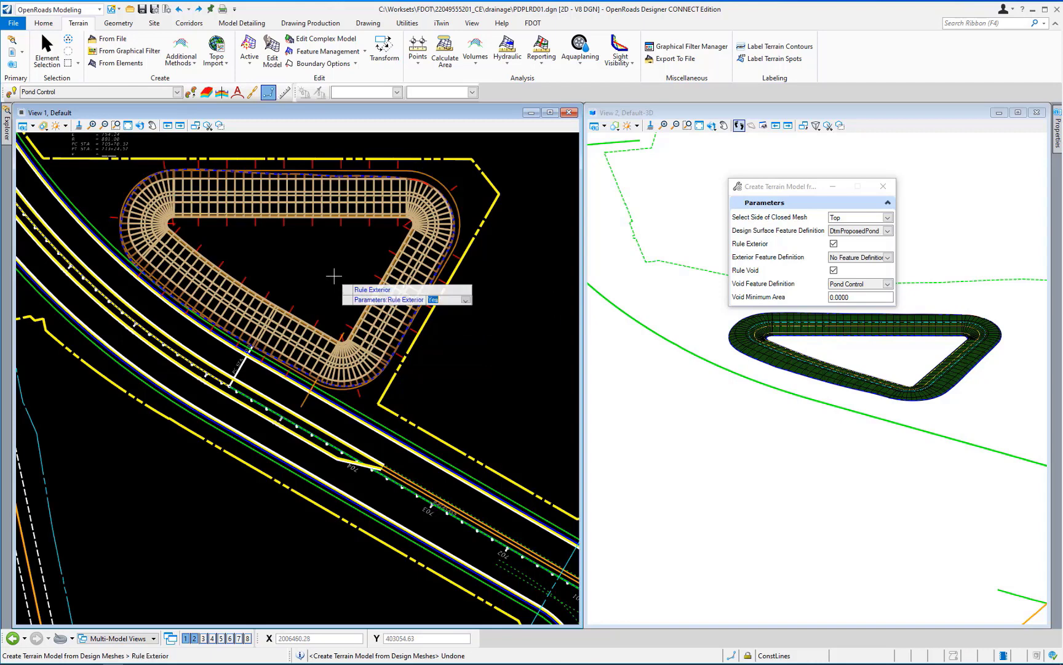
left_click(334, 277)
left_click(334, 276)
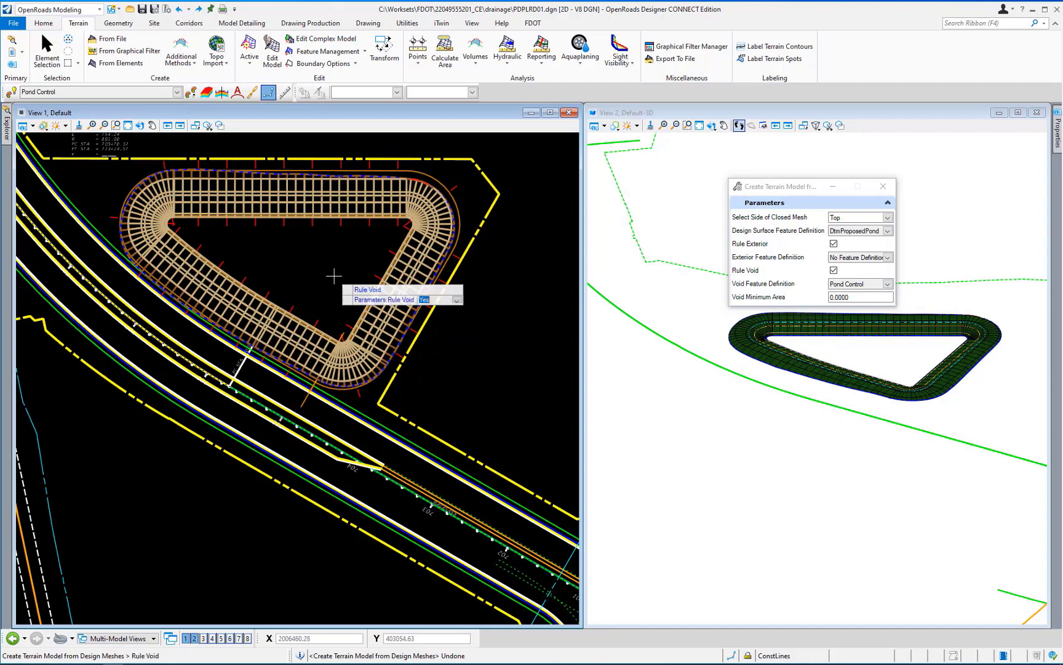
left_click(334, 276)
left_click(334, 276)
left_click(333, 276)
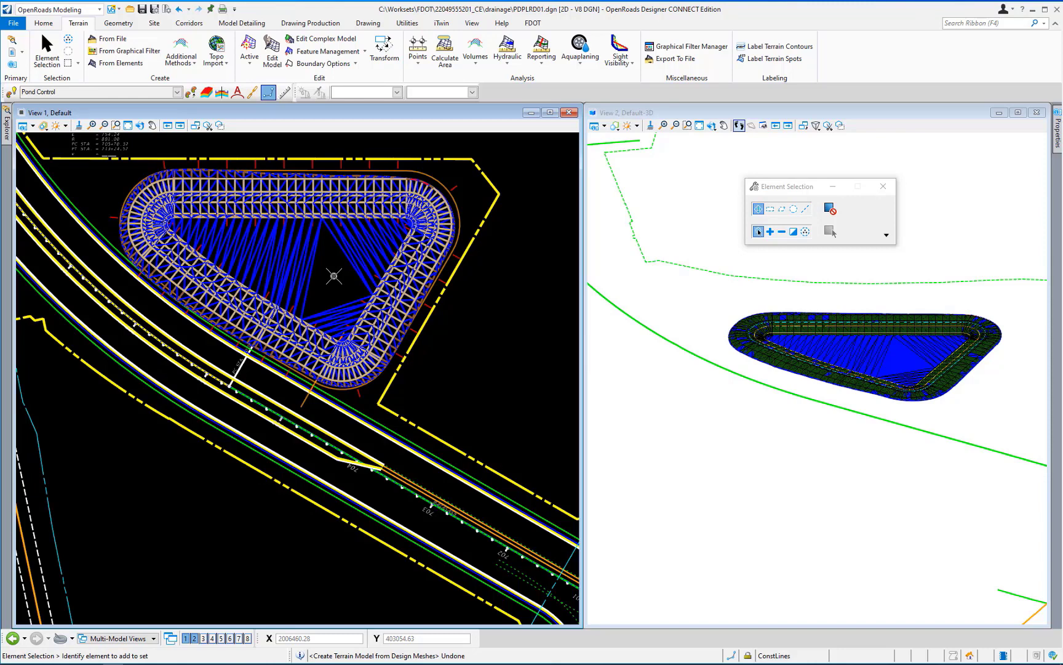
left_click(334, 269)
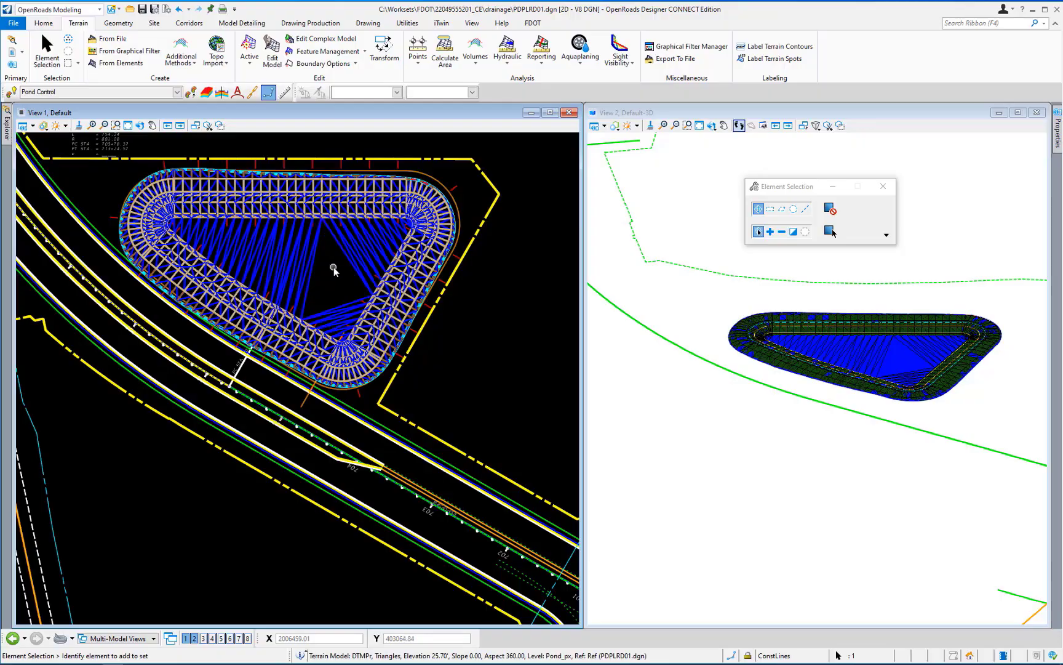